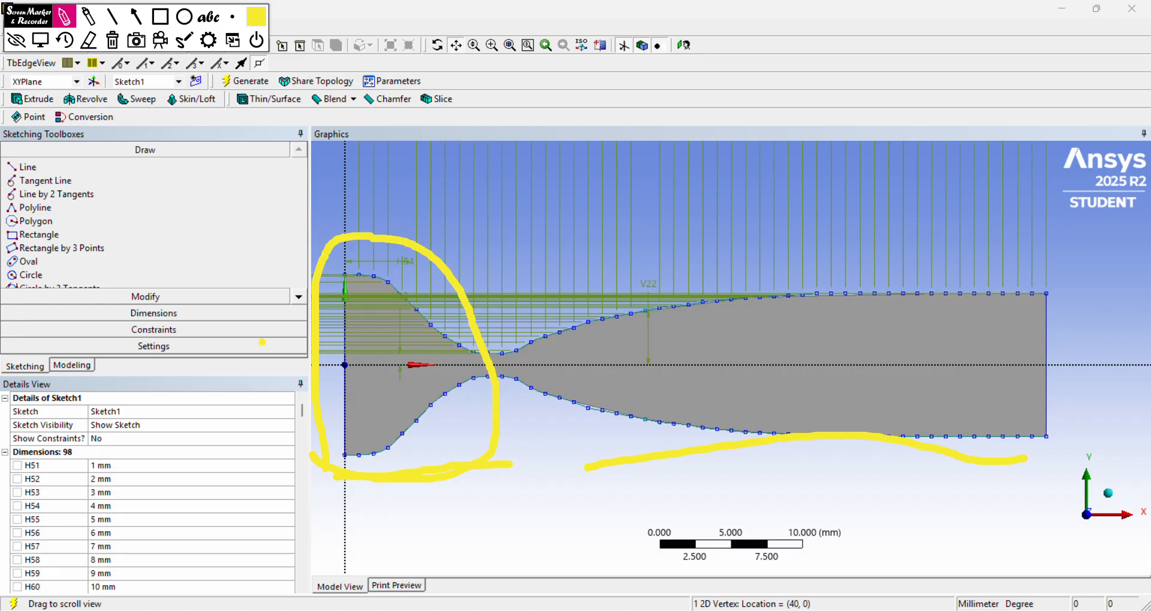
drag(243, 363, 389, 386)
mouse_move(333, 342)
mouse_down()
mouse_move(389, 387)
mouse_move(320, 405)
mouse_up()
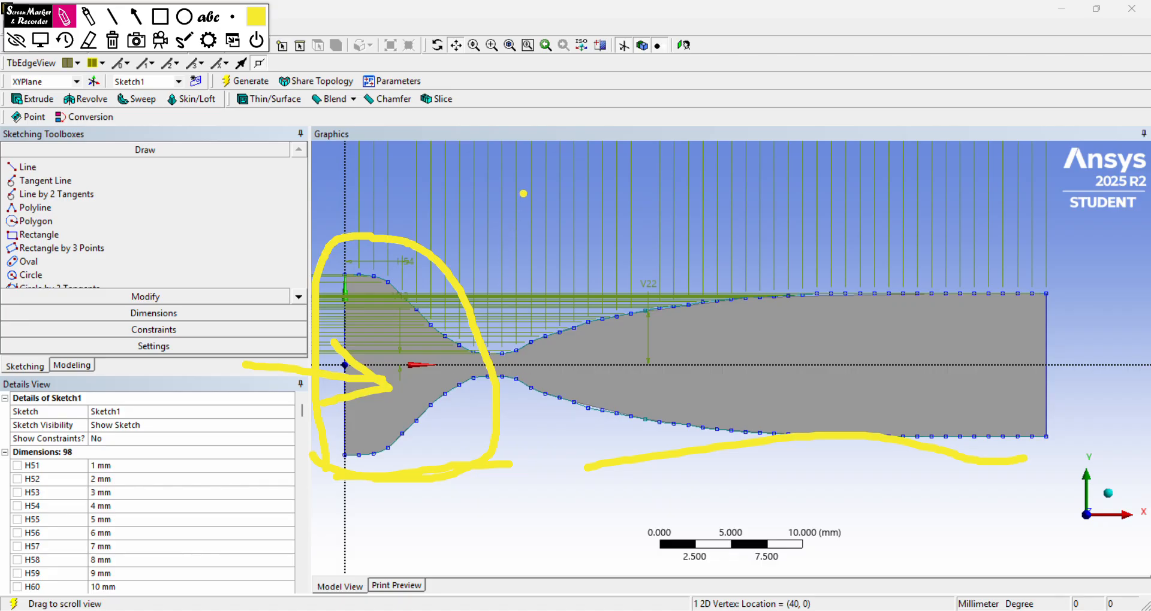
drag(523, 194, 537, 427)
drag(536, 466, 1084, 459)
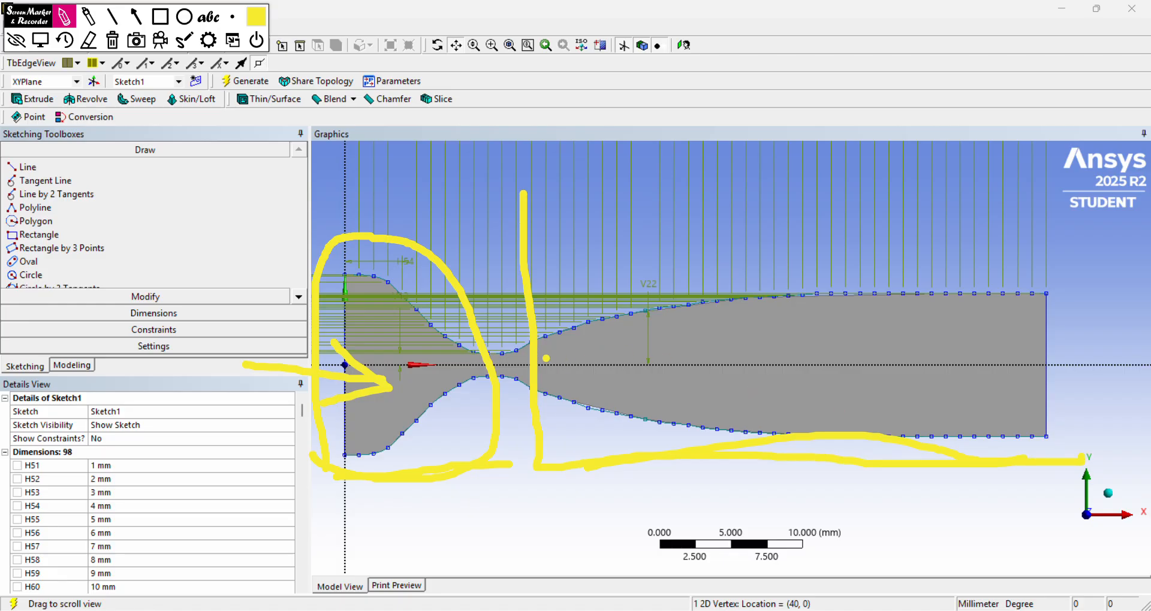
mouse_move(546, 359)
mouse_down()
mouse_move(936, 280)
mouse_move(965, 262)
mouse_move(910, 323)
mouse_up()
mouse_move(541, 379)
mouse_down()
mouse_move(967, 427)
mouse_move(930, 436)
mouse_up()
drag(527, 339, 537, 385)
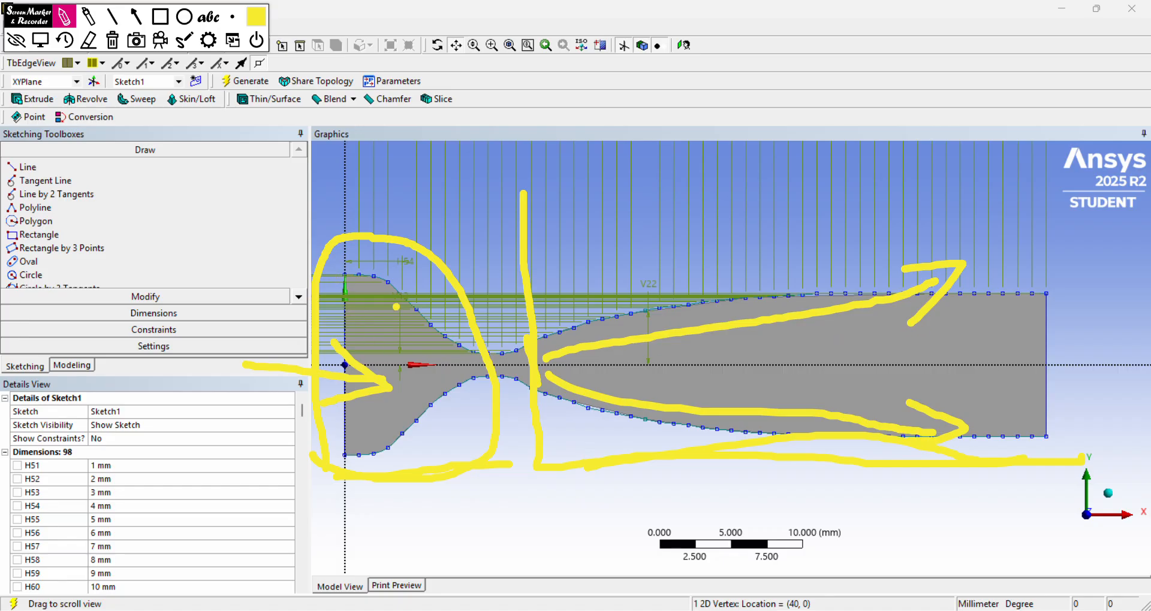
mouse_move(304, 316)
mouse_down()
mouse_move(433, 352)
mouse_move(424, 336)
mouse_move(419, 358)
mouse_up()
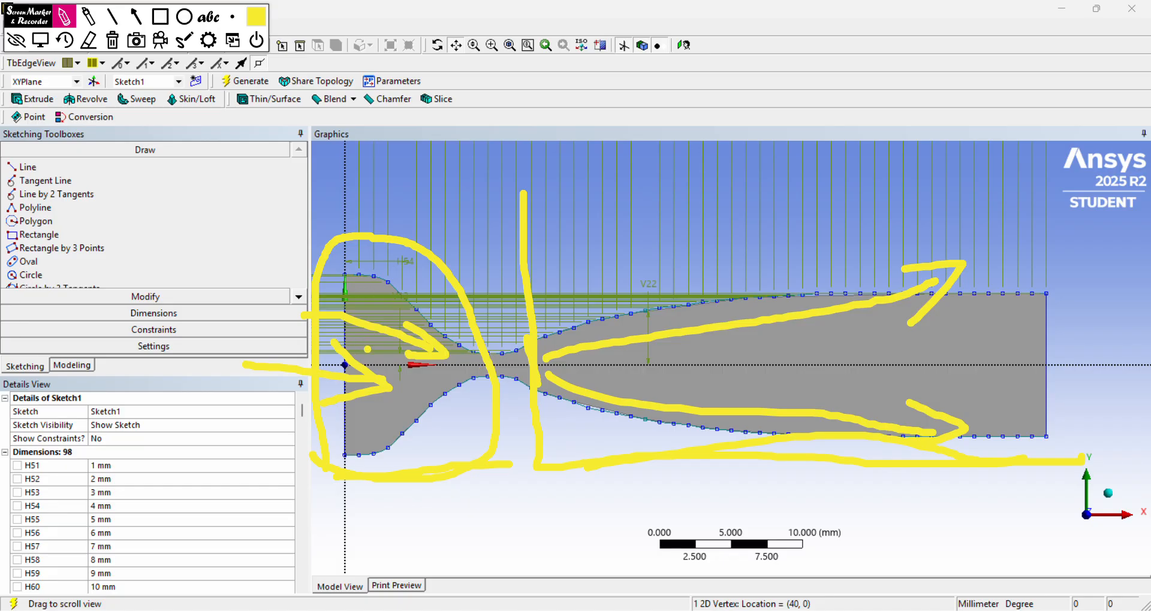
mouse_move(530, 197)
mouse_down()
mouse_move(922, 204)
mouse_move(1109, 388)
mouse_move(1057, 473)
mouse_up()
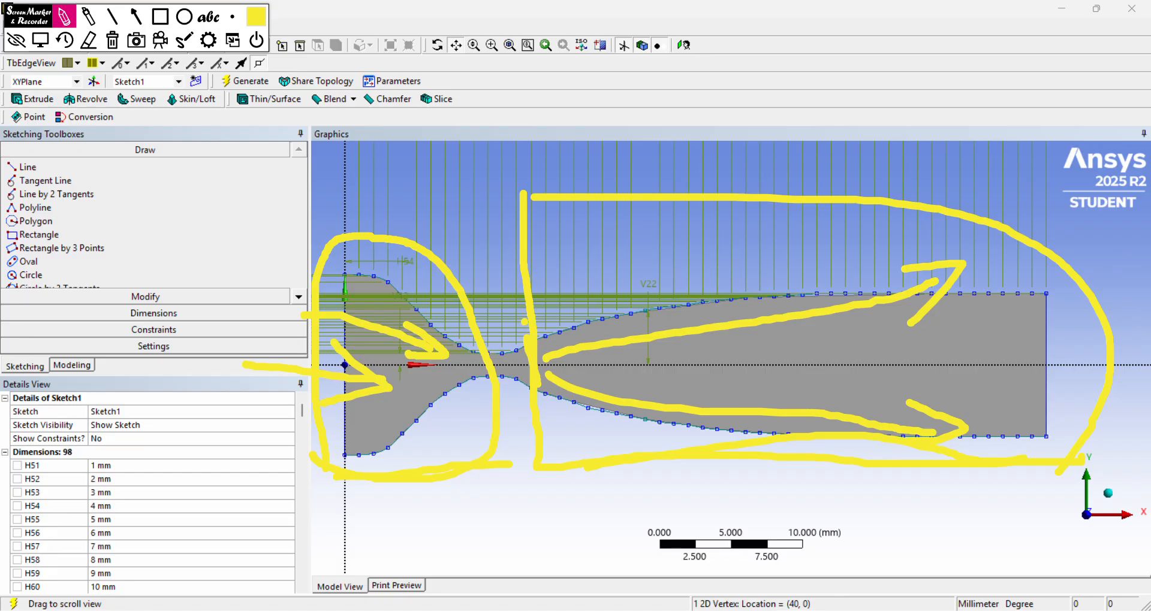
mouse_move(525, 321)
mouse_down()
mouse_move(473, 308)
mouse_move(489, 403)
mouse_up()
drag(542, 446, 522, 309)
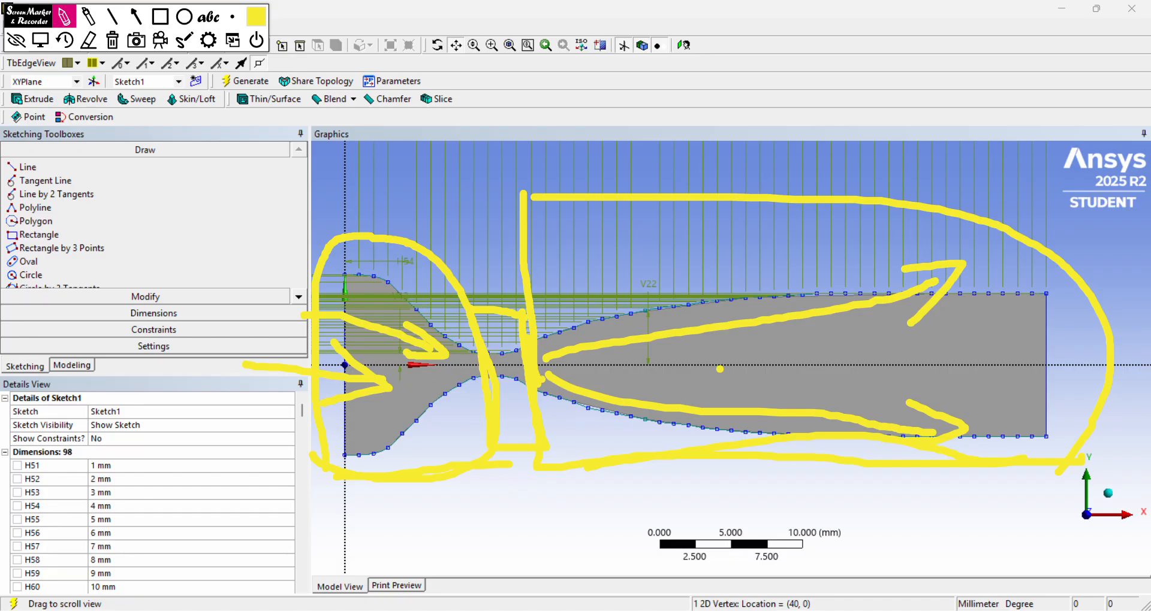
mouse_move(518, 314)
mouse_down()
mouse_move(462, 368)
mouse_move(522, 465)
mouse_move(541, 354)
mouse_up()
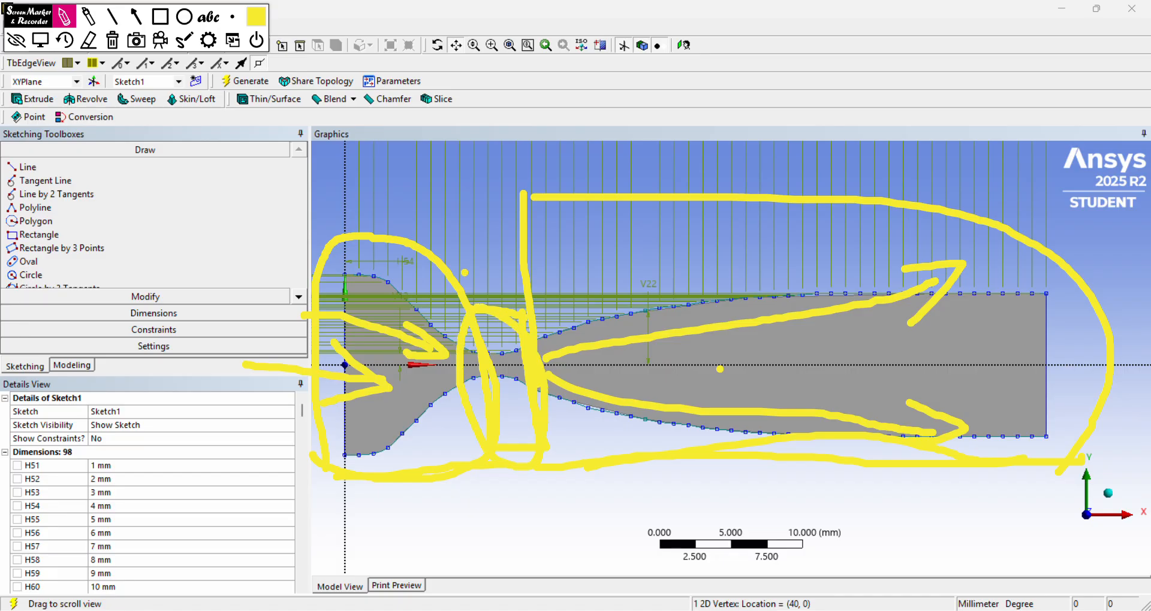
click(114, 43)
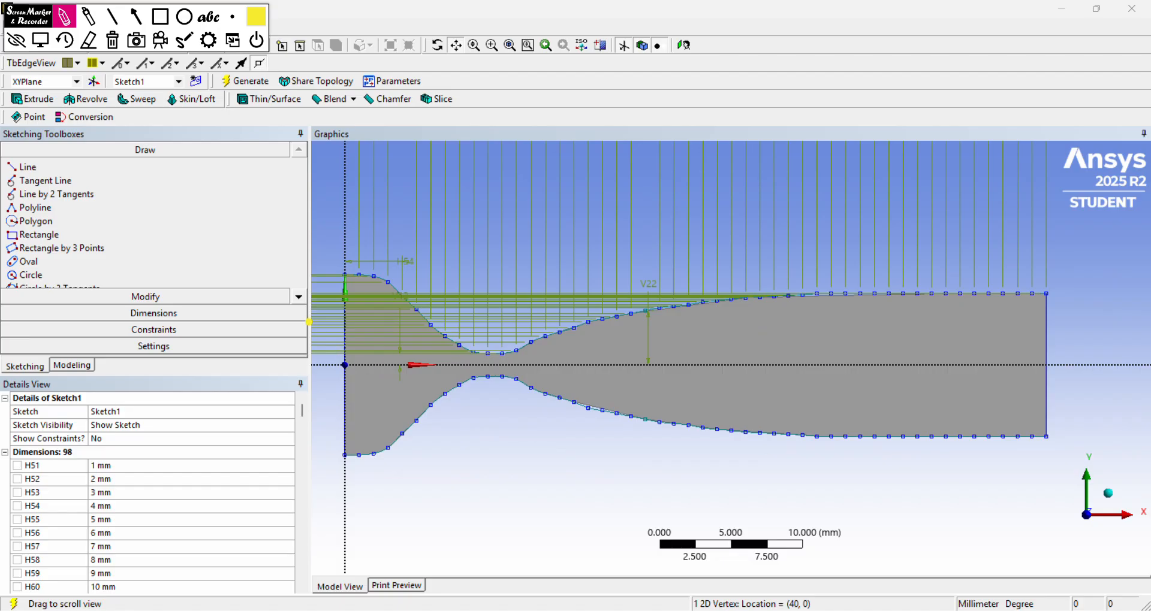
mouse_move(272, 345)
mouse_down()
mouse_move(376, 347)
mouse_move(329, 371)
mouse_up()
mouse_move(247, 385)
mouse_down()
mouse_move(266, 428)
mouse_move(286, 387)
mouse_move(308, 447)
mouse_up()
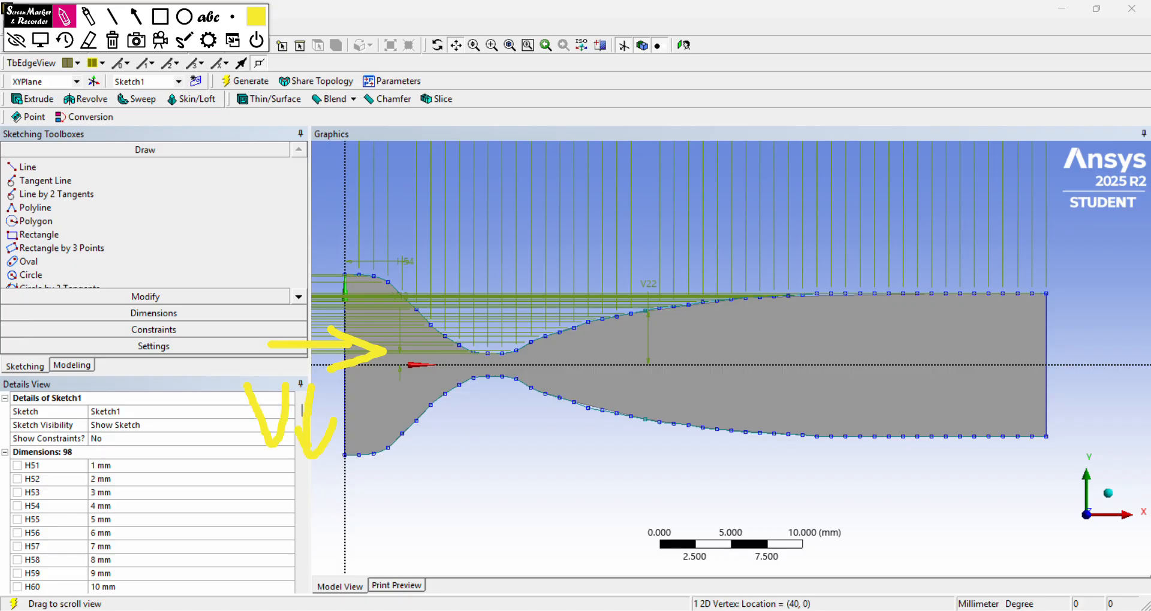
drag(271, 227, 268, 321)
mouse_move(273, 277)
mouse_down()
mouse_move(308, 267)
mouse_move(274, 285)
mouse_up()
mouse_move(331, 252)
mouse_down()
mouse_move(324, 319)
mouse_move(337, 226)
mouse_move(345, 283)
mouse_up()
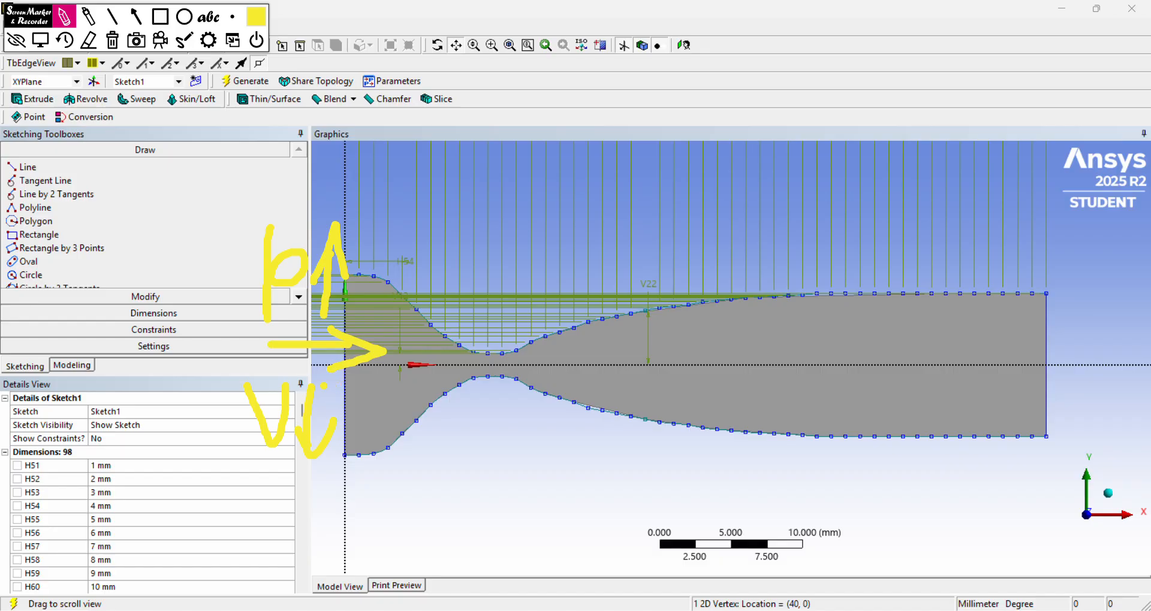
mouse_move(324, 386)
mouse_down()
mouse_move(441, 386)
mouse_move(419, 396)
mouse_move(651, 359)
mouse_move(1042, 341)
mouse_up()
mouse_move(1008, 312)
mouse_down()
mouse_move(1048, 330)
mouse_move(1022, 367)
mouse_up()
mouse_move(897, 237)
mouse_down()
mouse_move(944, 279)
mouse_move(952, 223)
mouse_move(968, 228)
mouse_move(978, 301)
mouse_up()
mouse_move(959, 269)
mouse_down()
mouse_move(960, 198)
mouse_move(997, 231)
mouse_up()
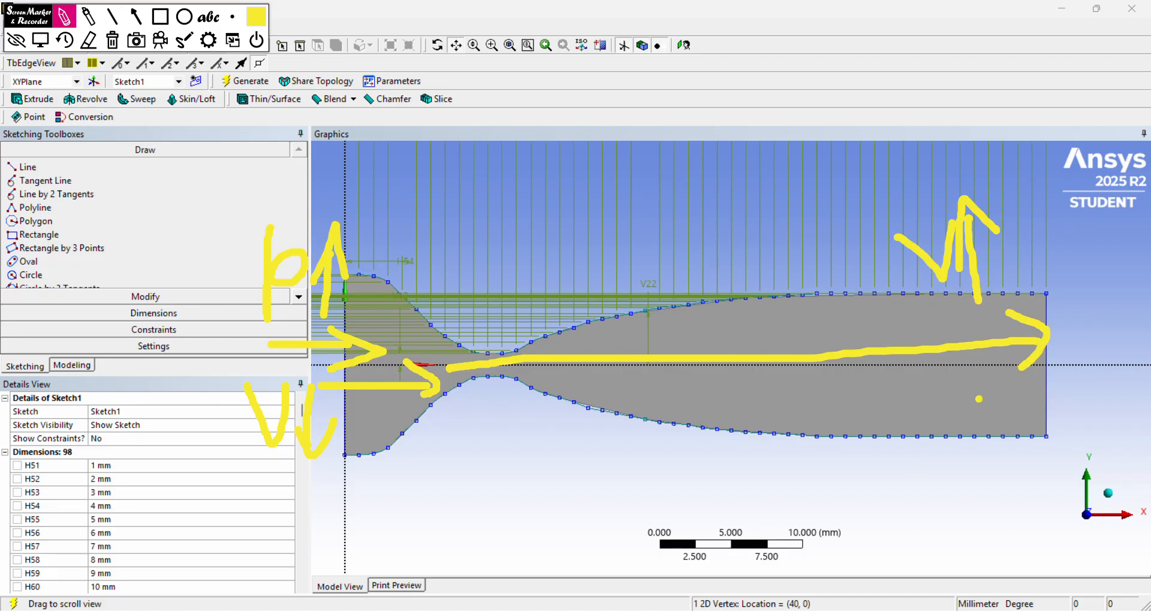
drag(951, 379, 963, 473)
mouse_move(953, 439)
mouse_down()
mouse_move(962, 358)
mouse_move(953, 407)
mouse_up()
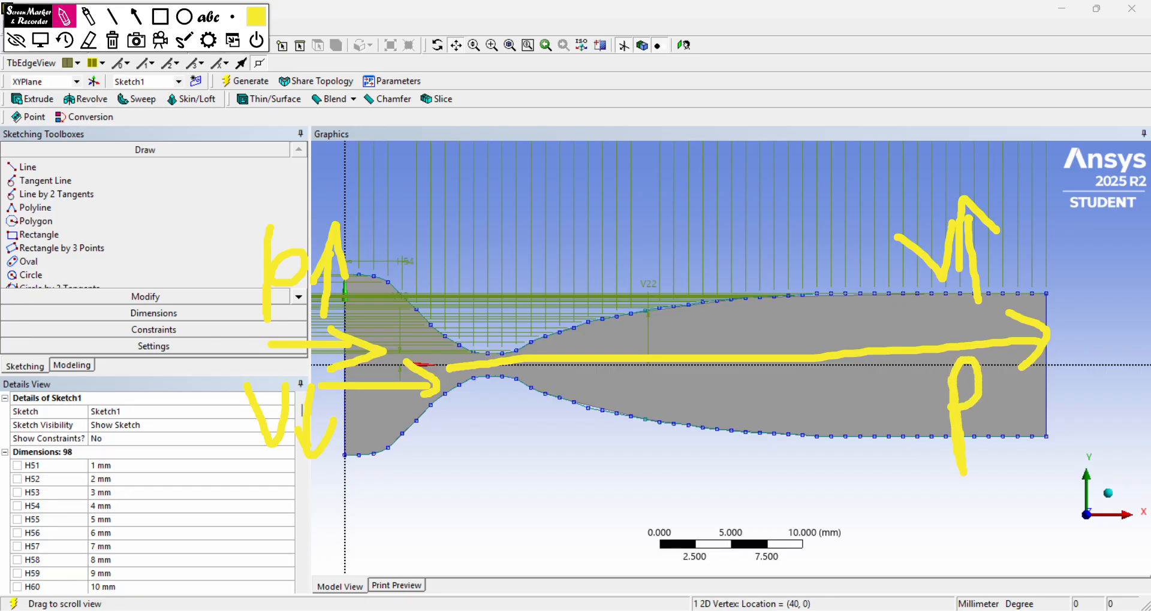
mouse_move(977, 362)
mouse_down()
mouse_move(989, 433)
mouse_move(1005, 393)
mouse_up()
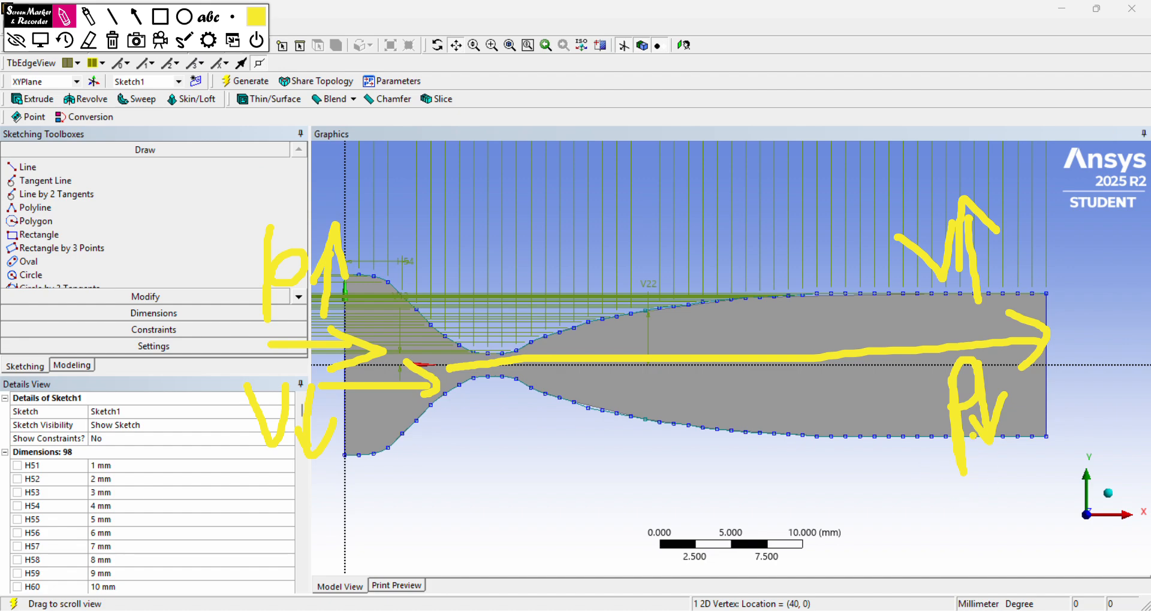
click(112, 40)
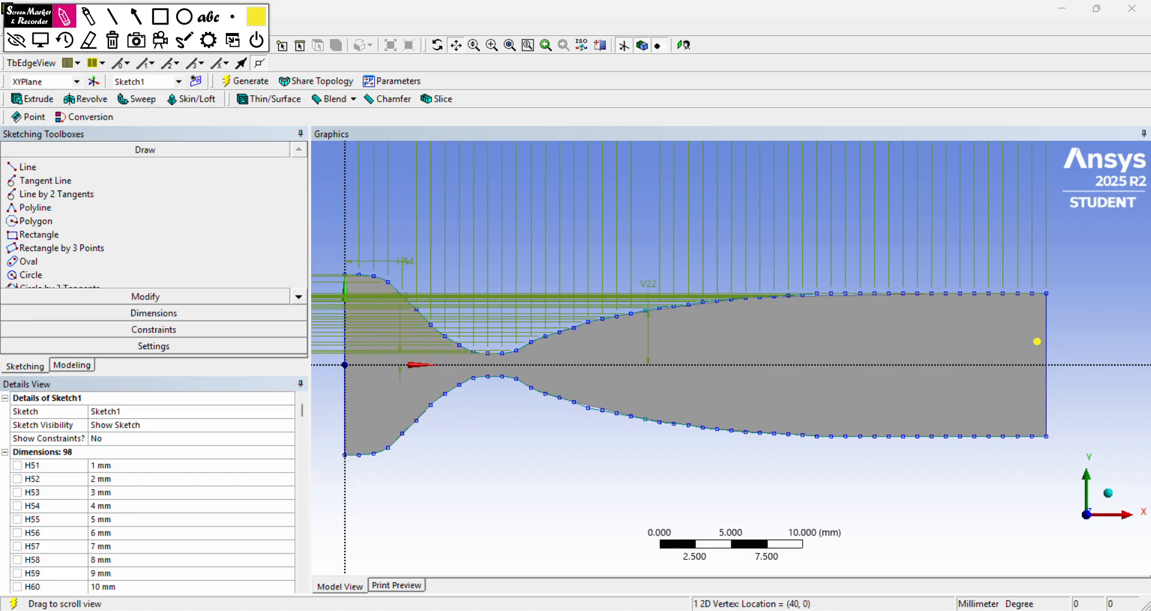
mouse_move(1037, 342)
mouse_down()
mouse_move(1132, 329)
mouse_move(1134, 367)
mouse_move(1042, 378)
mouse_move(1031, 339)
mouse_move(1012, 380)
mouse_move(1037, 386)
mouse_up()
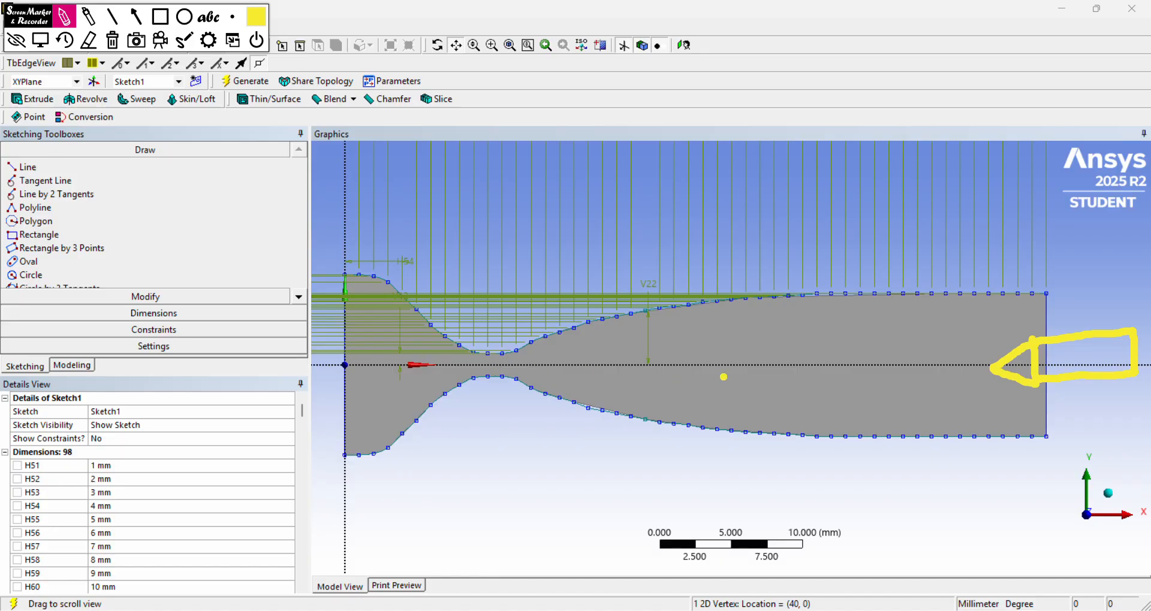
mouse_move(772, 356)
mouse_down()
mouse_move(977, 353)
mouse_move(901, 382)
mouse_up()
drag(764, 401, 990, 408)
mouse_move(944, 383)
mouse_down()
mouse_move(996, 417)
mouse_move(945, 438)
mouse_up()
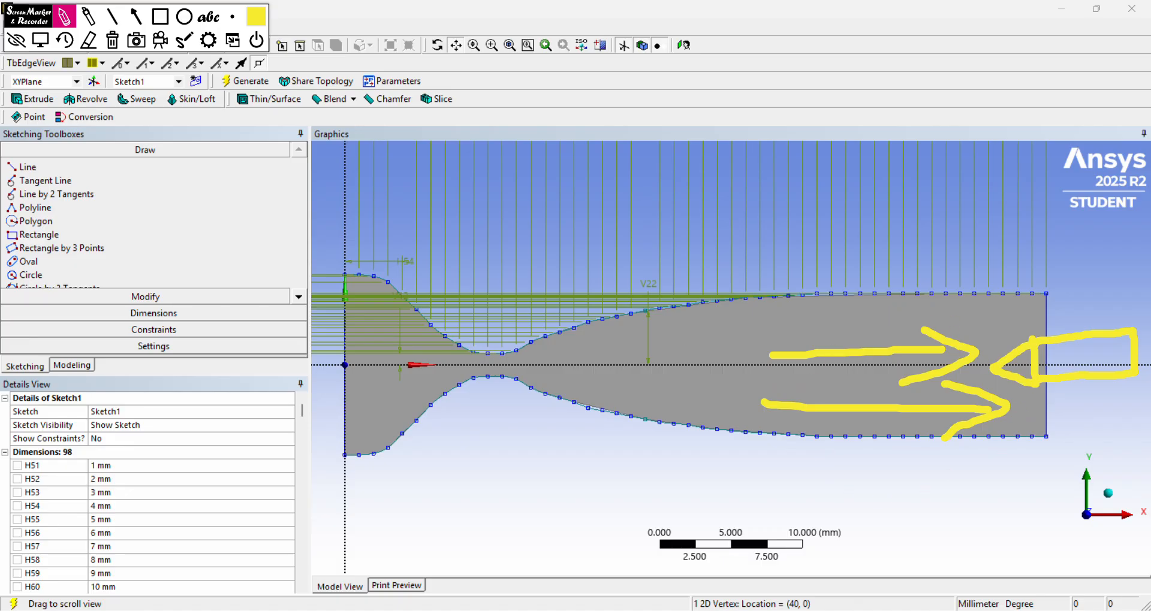
mouse_move(895, 313)
mouse_down()
mouse_move(1017, 317)
mouse_move(995, 332)
mouse_up()
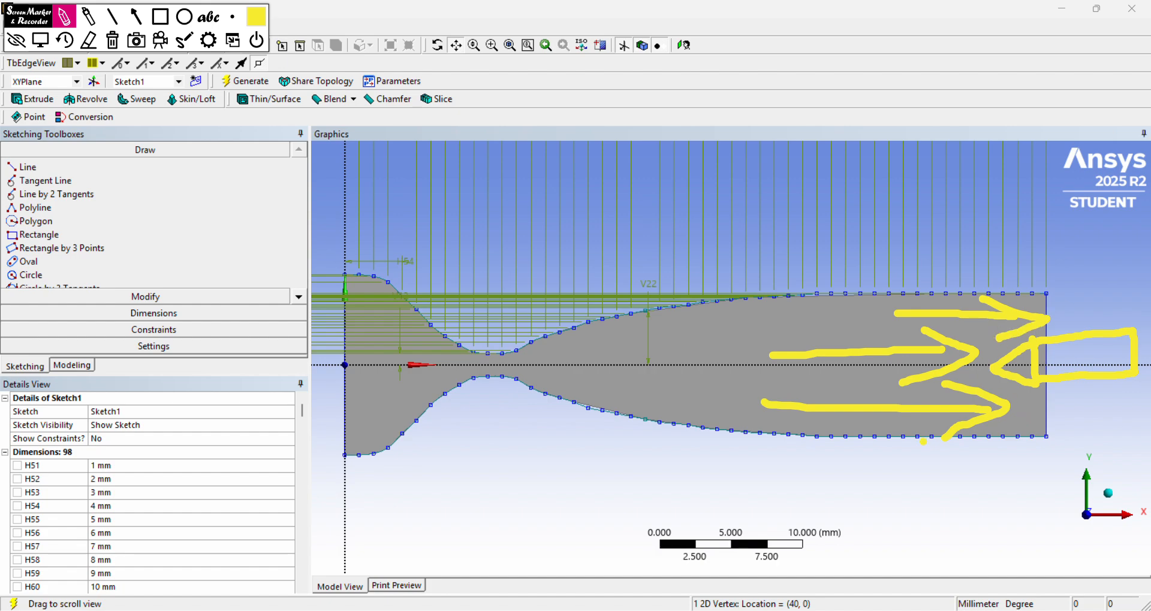
mouse_move(859, 429)
mouse_down()
mouse_move(1042, 397)
mouse_move(1021, 406)
mouse_up()
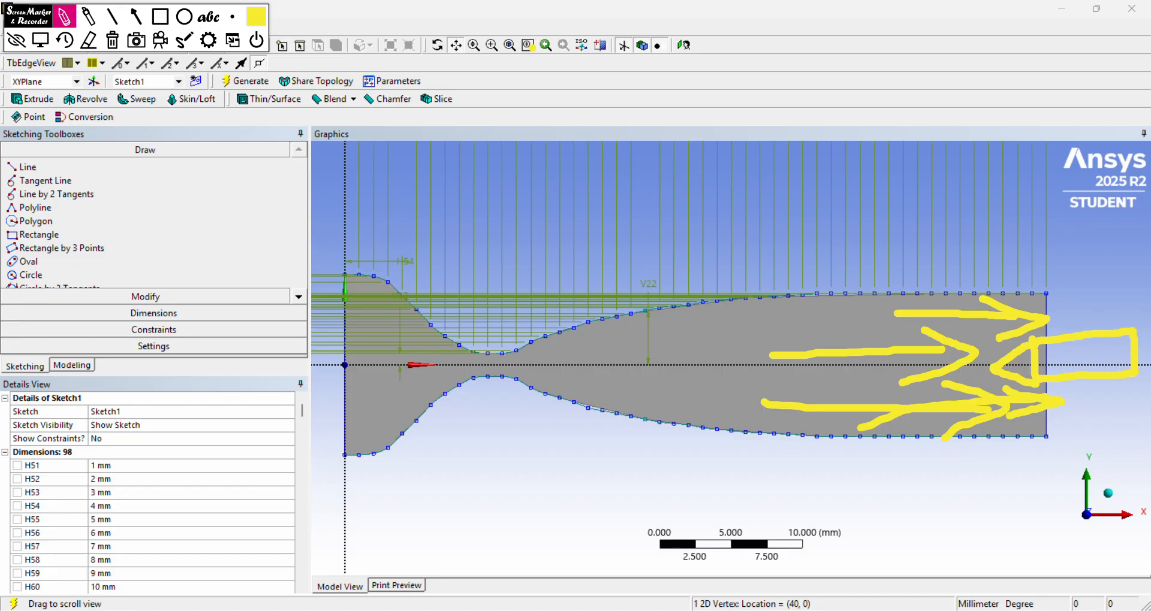
click(40, 40)
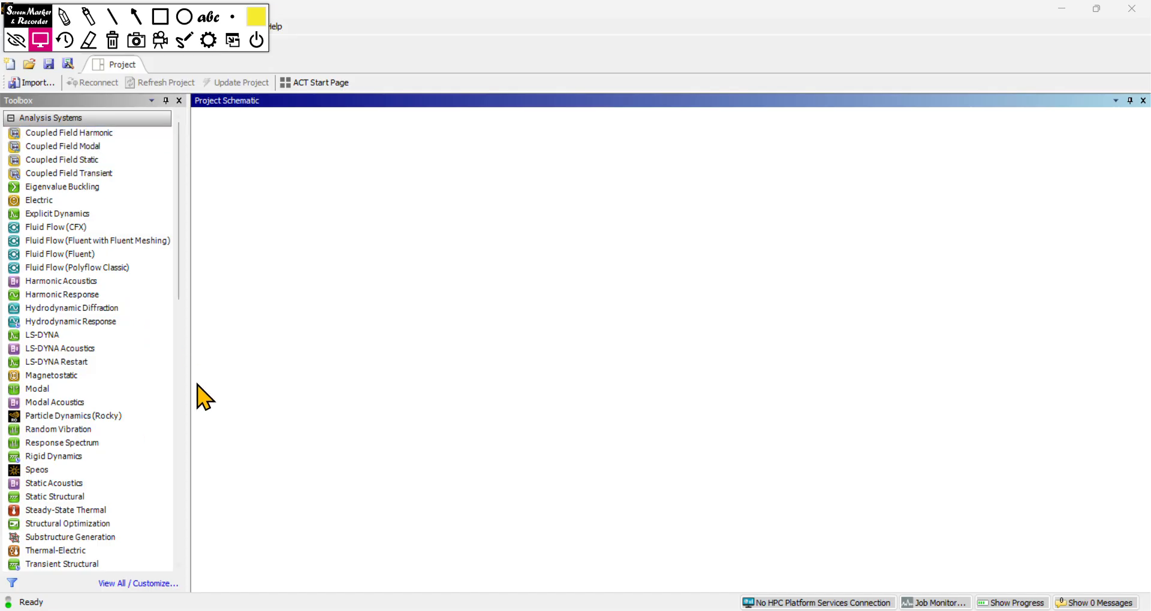
Step: Add a Fluid Flow (Fluent) analysis system to the project and open its geometry as a new DesignModeler geometry
drag(121, 259, 309, 174)
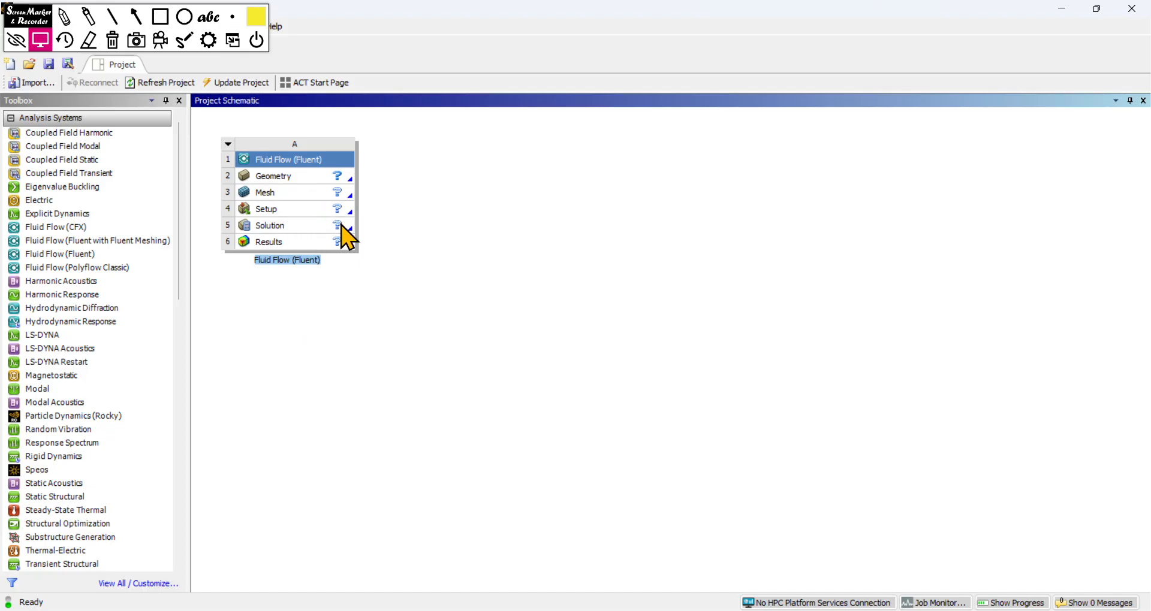
click(304, 181)
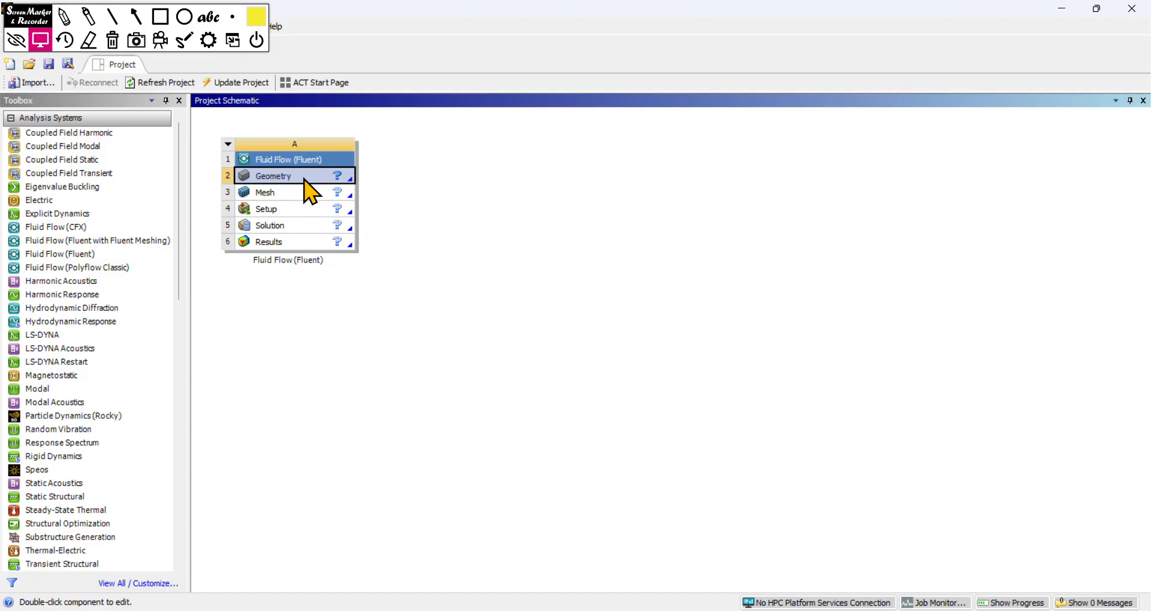
right_click(303, 180)
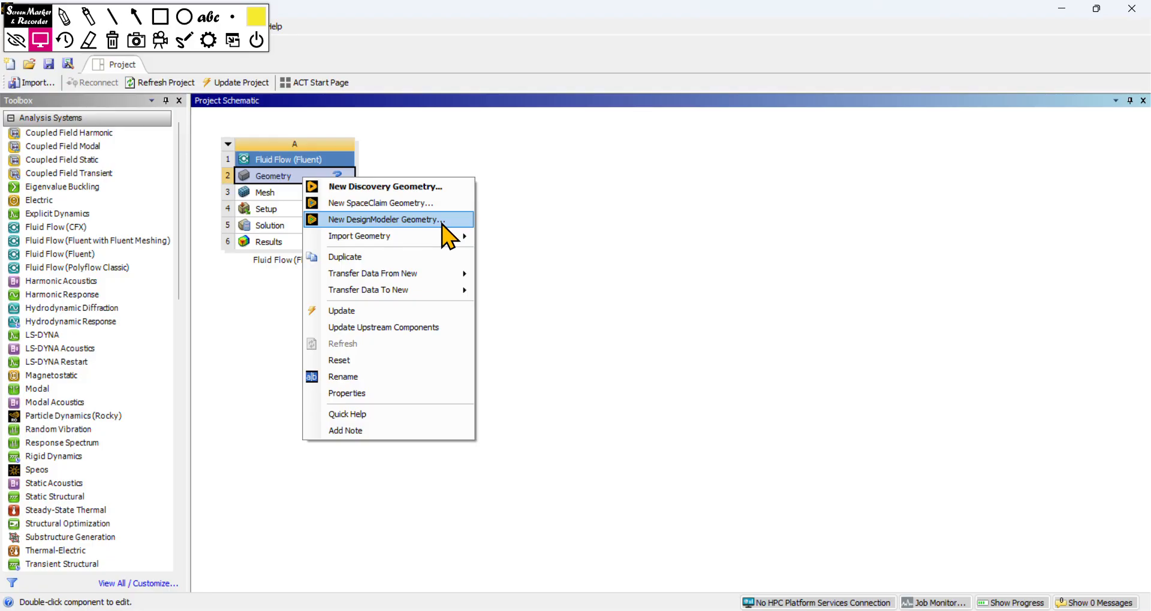
click(445, 220)
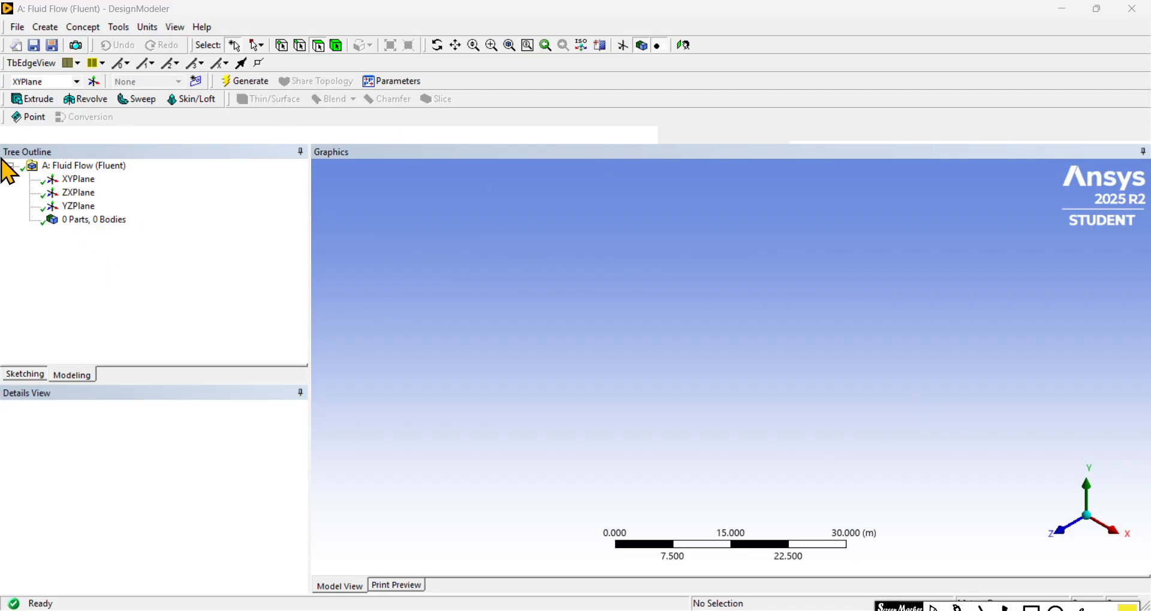
Step: Inspect the XYPlane, ZXPlane, YZPlane and the parts and bodies entry of the empty model one after another
click(78, 180)
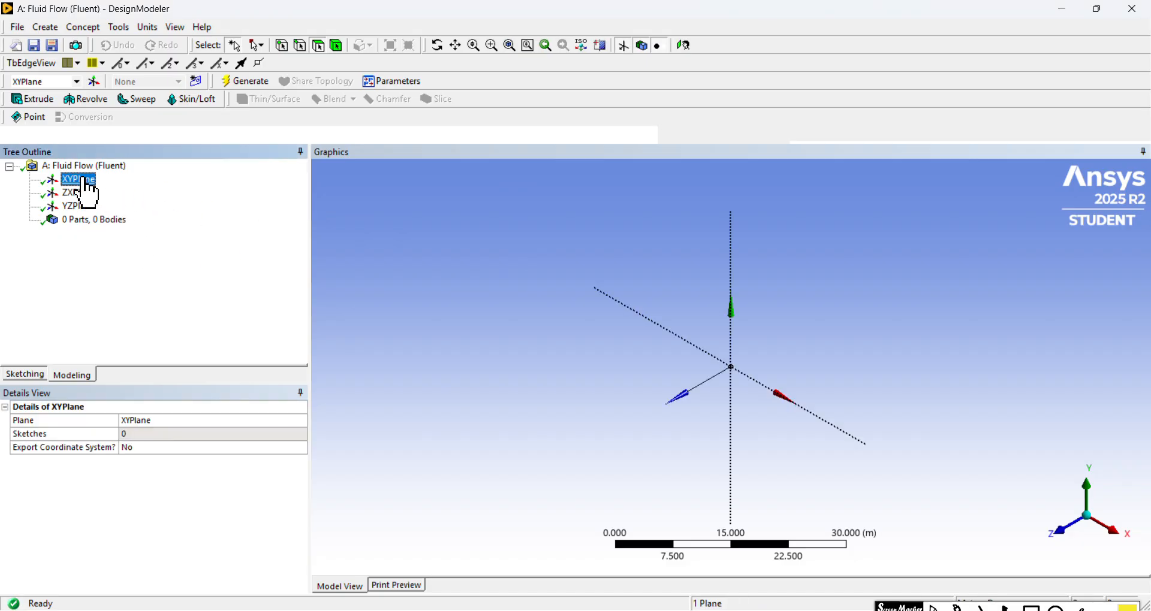
click(78, 193)
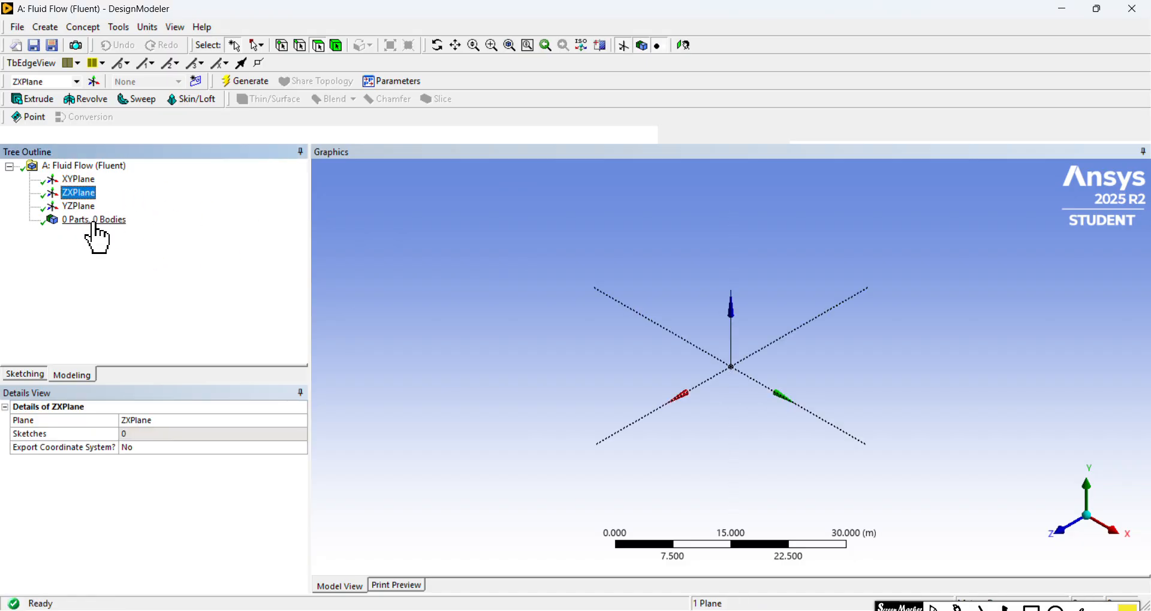
click(85, 208)
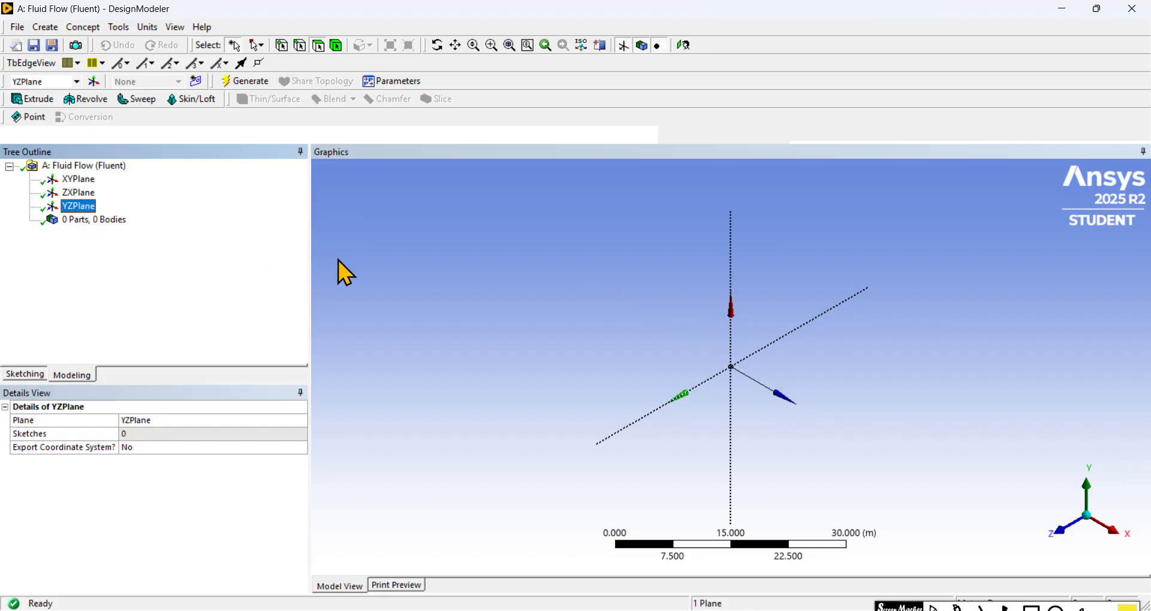
click(78, 220)
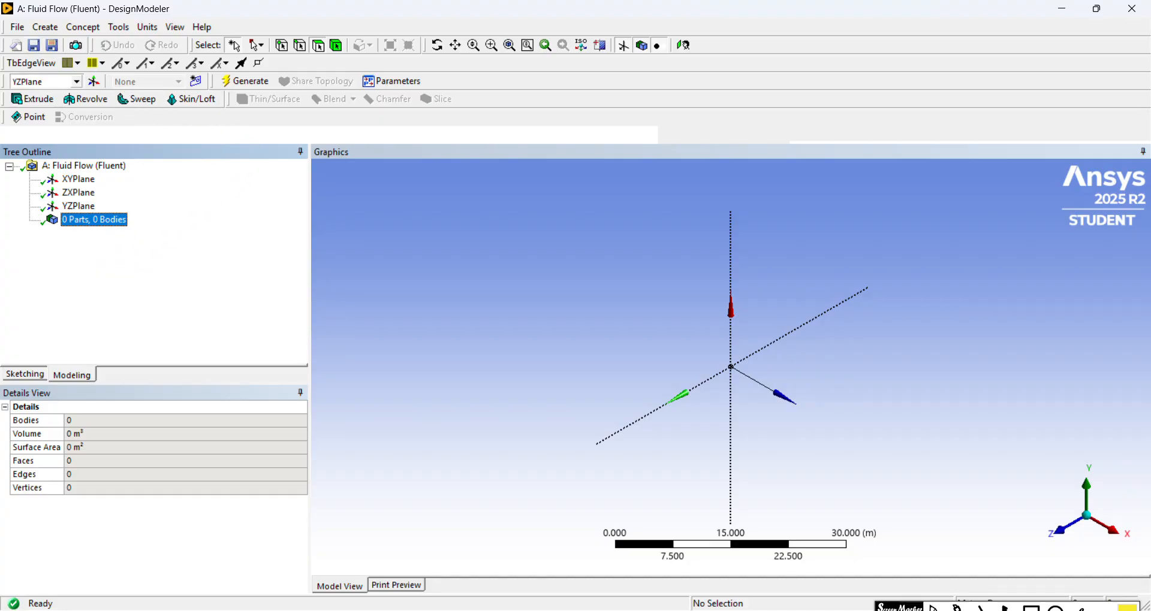
Step: Set the model's length unit to Millimeter
click(487, 30)
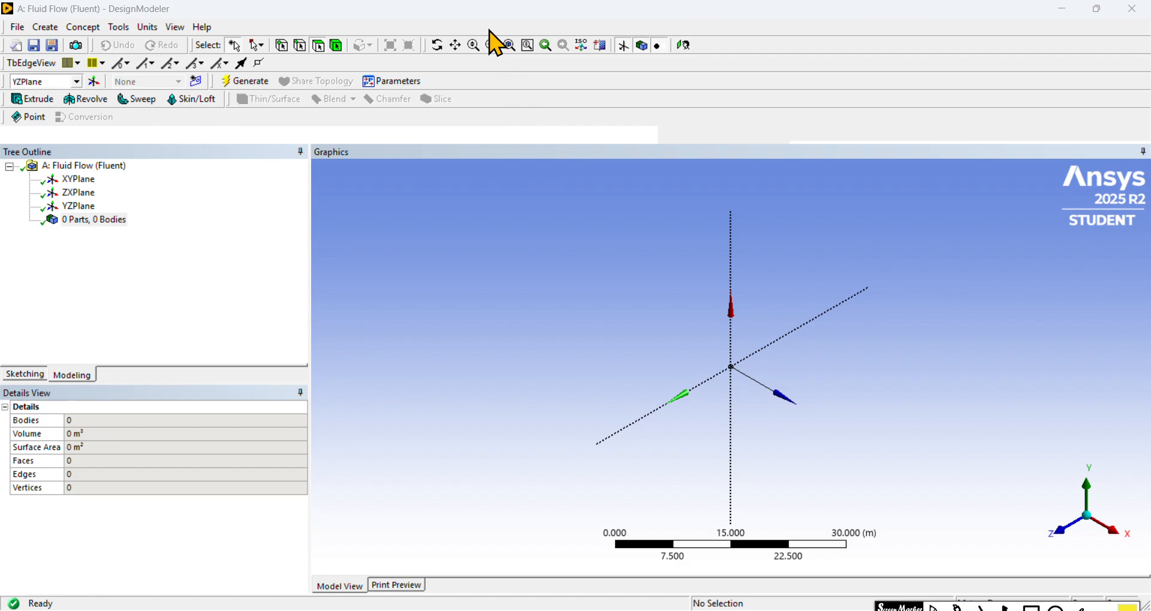
click(146, 28)
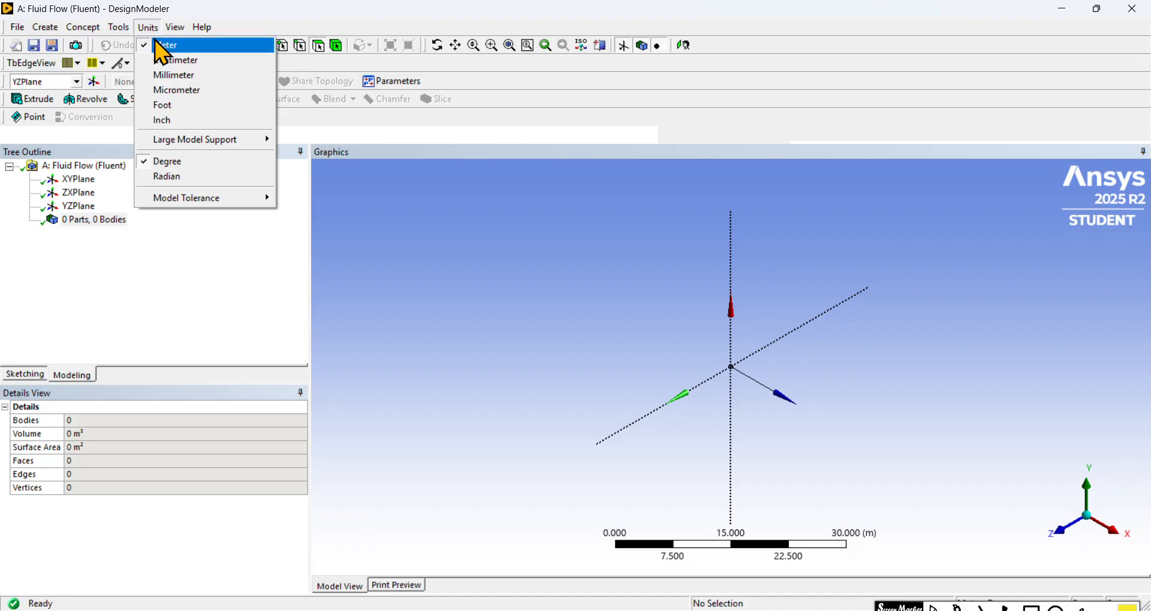
click(233, 75)
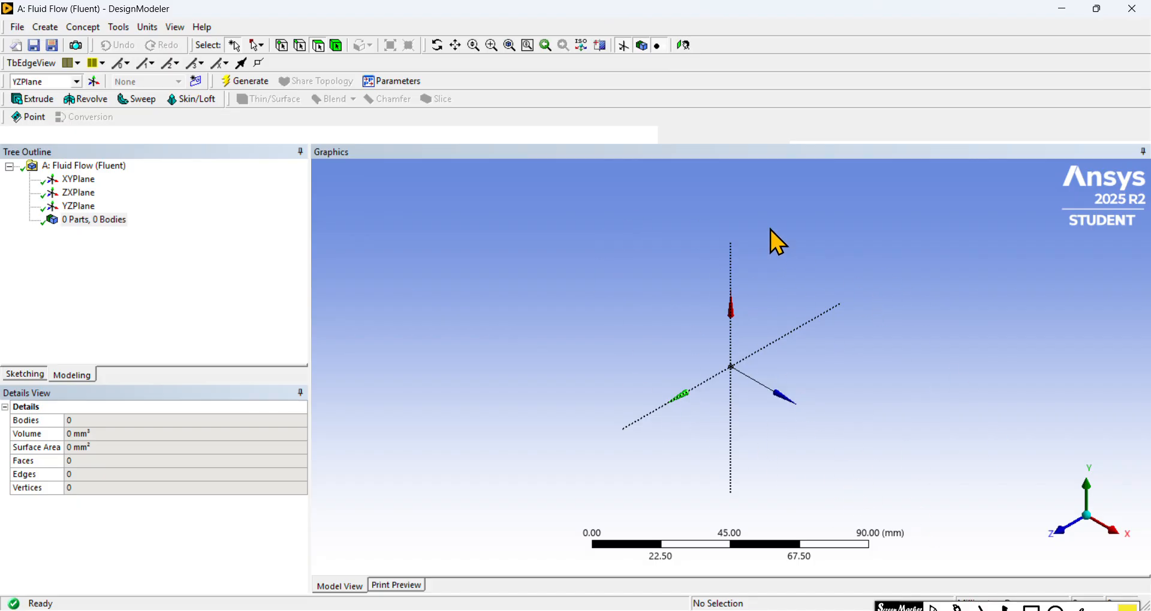
Step: View the YZPlane, XYPlane and ZXPlane face-on in turn
click(686, 46)
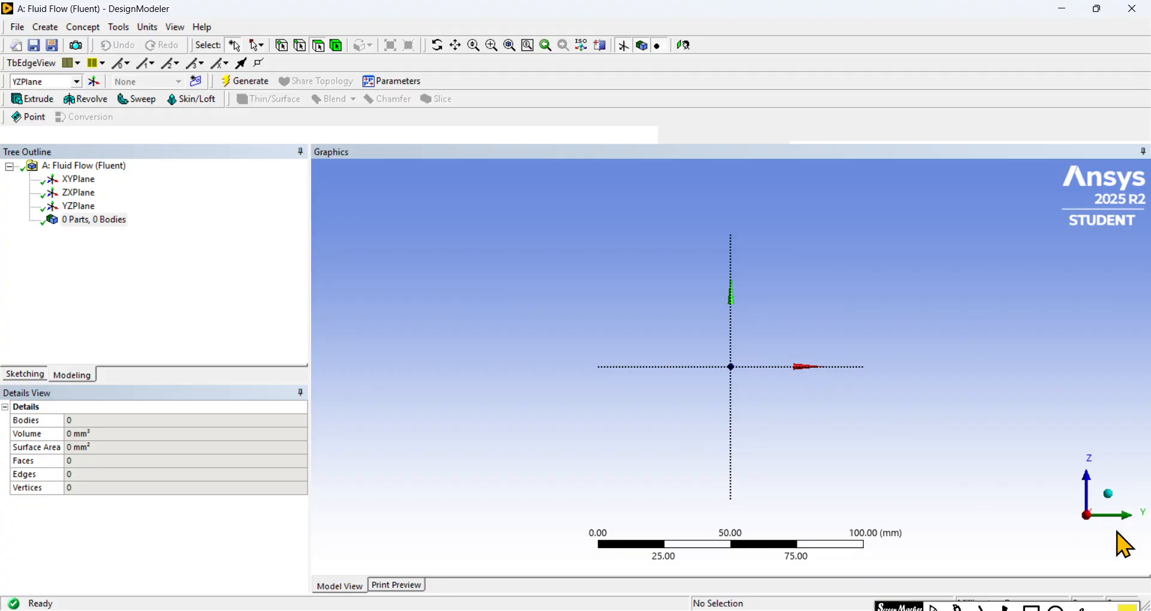
click(87, 181)
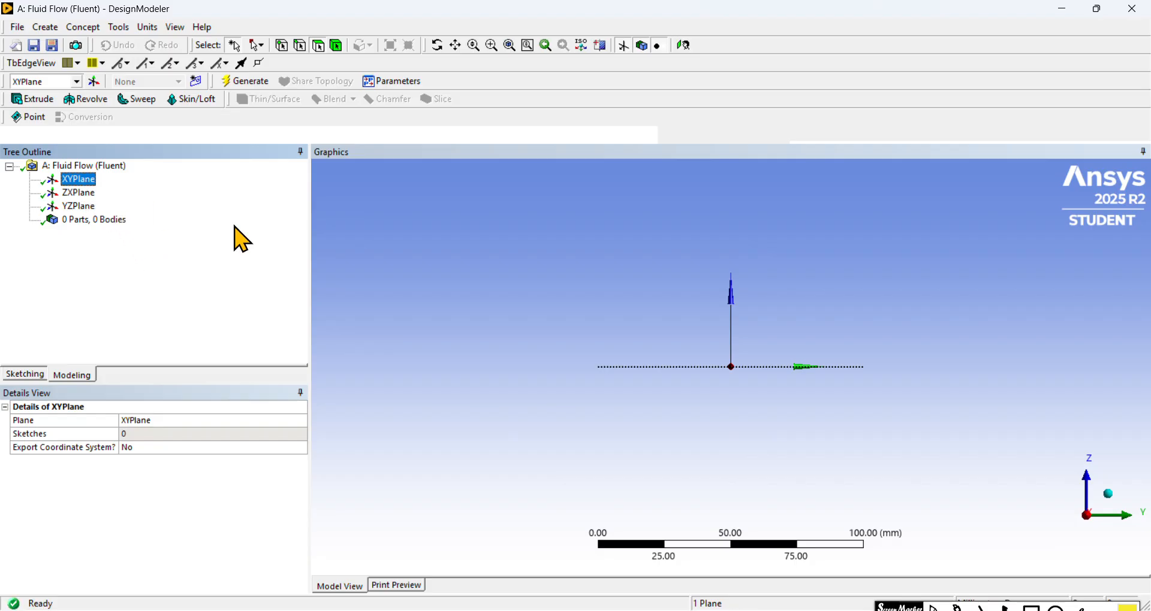
click(684, 45)
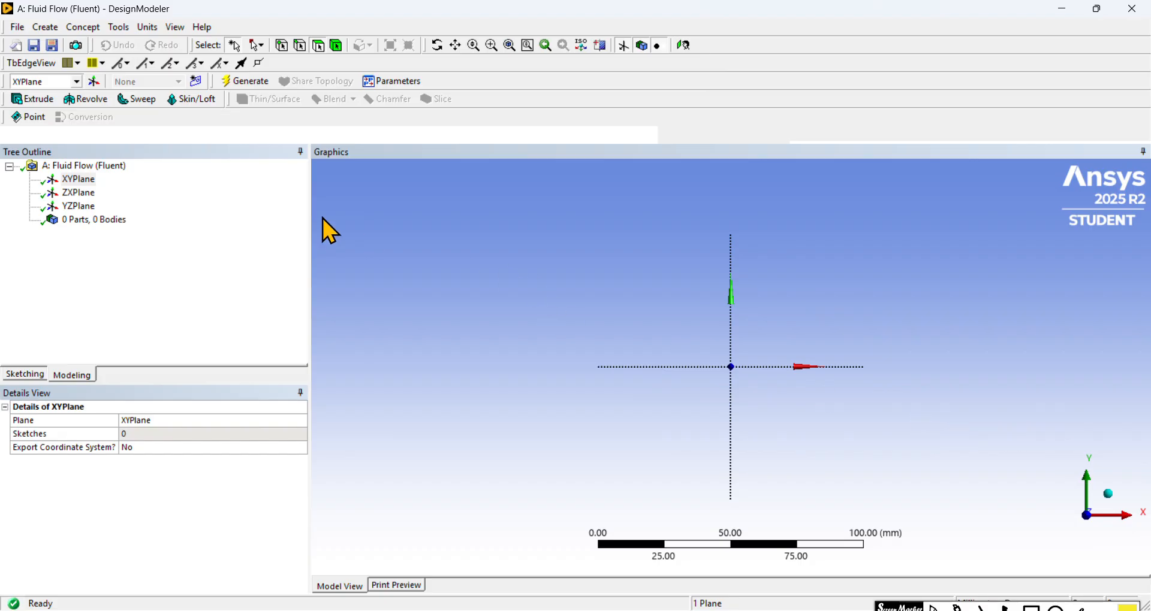
click(81, 192)
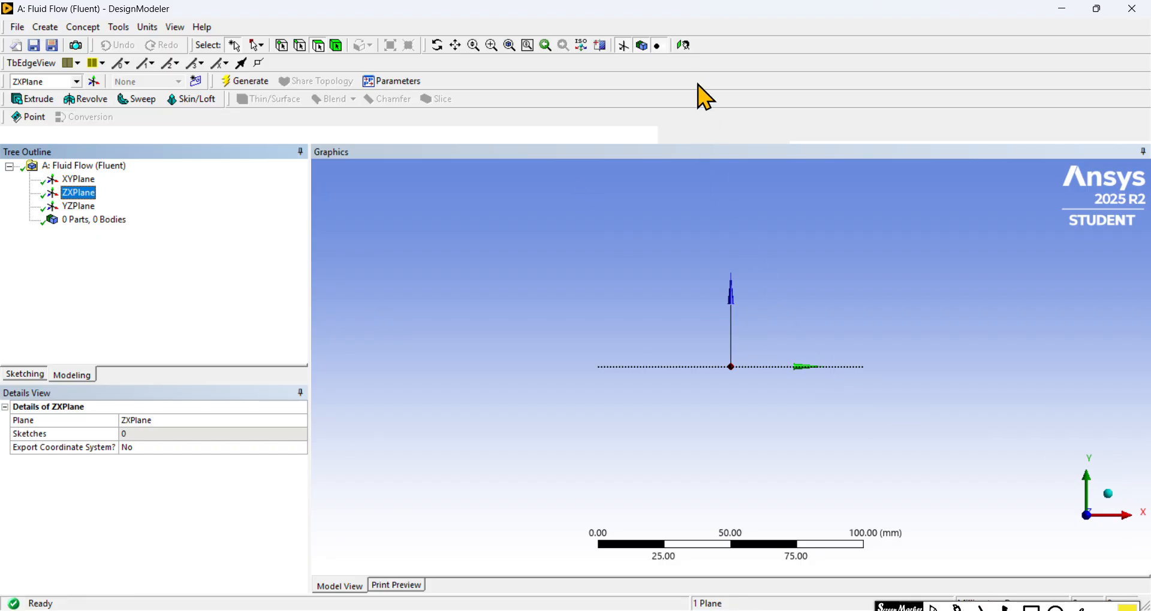
click(689, 48)
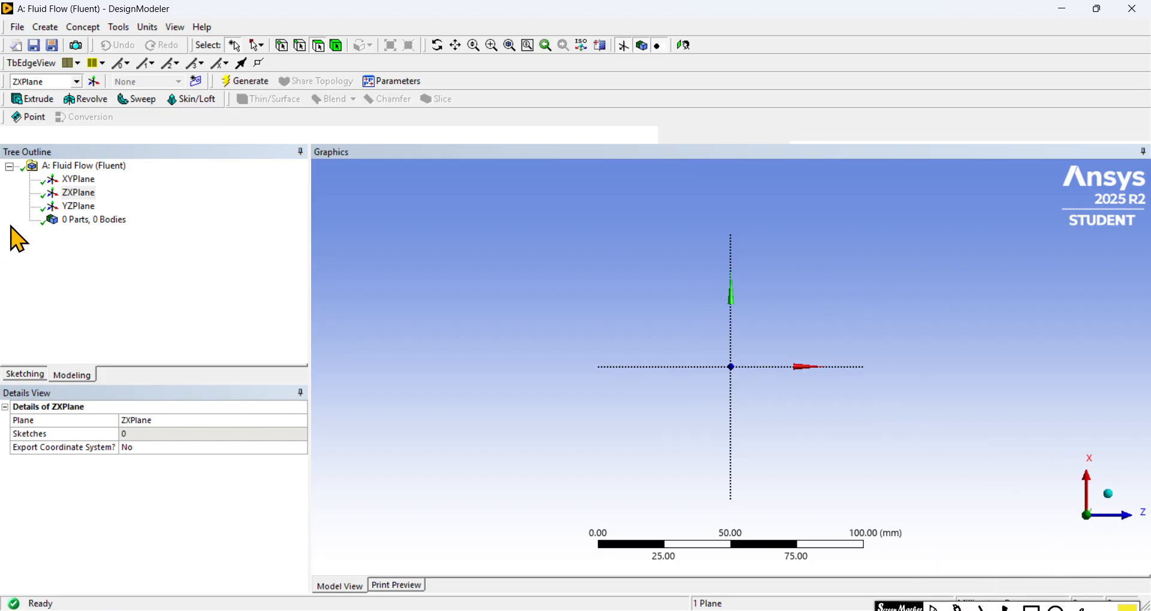
Step: Make the XYPlane the active plane and view it face-on, close up around the origin
click(69, 180)
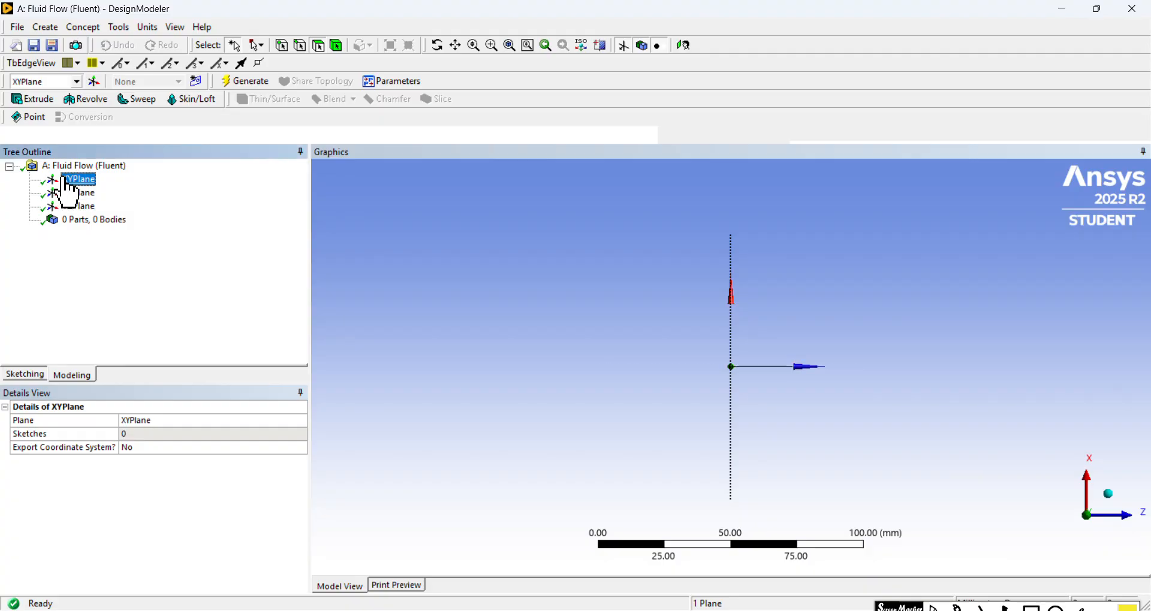
click(686, 47)
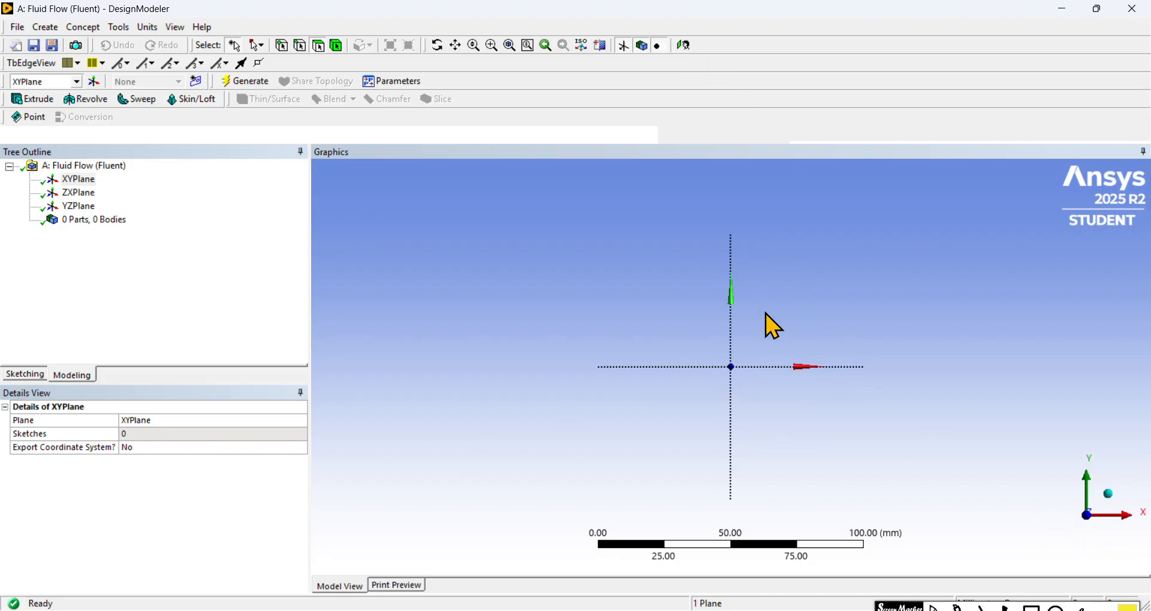
scroll(766, 315, up, 4)
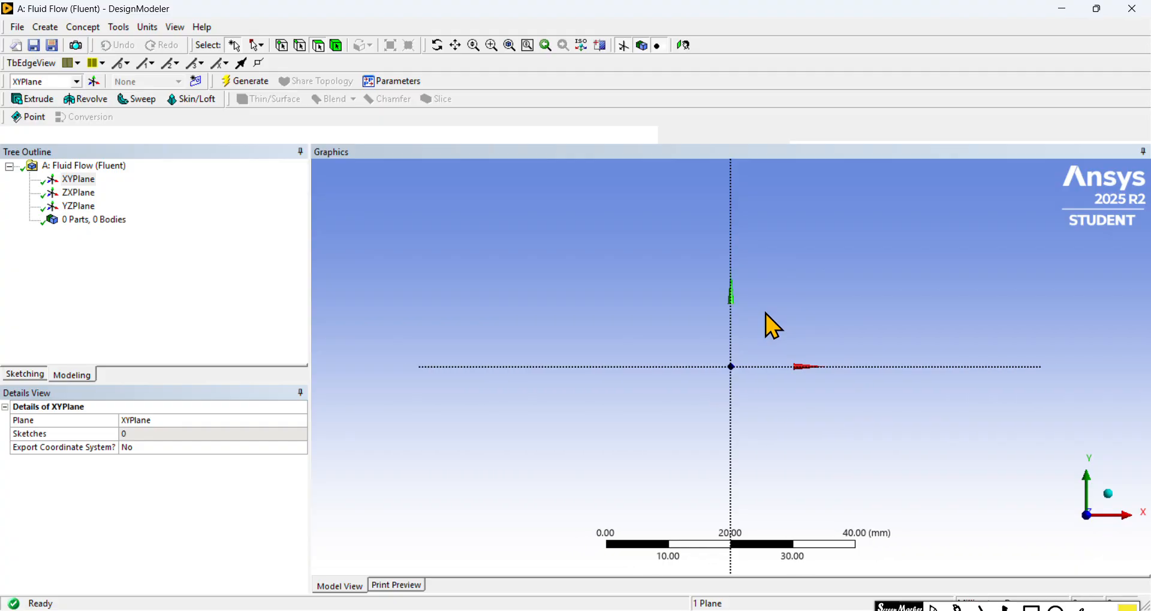
scroll(765, 315, up, 4)
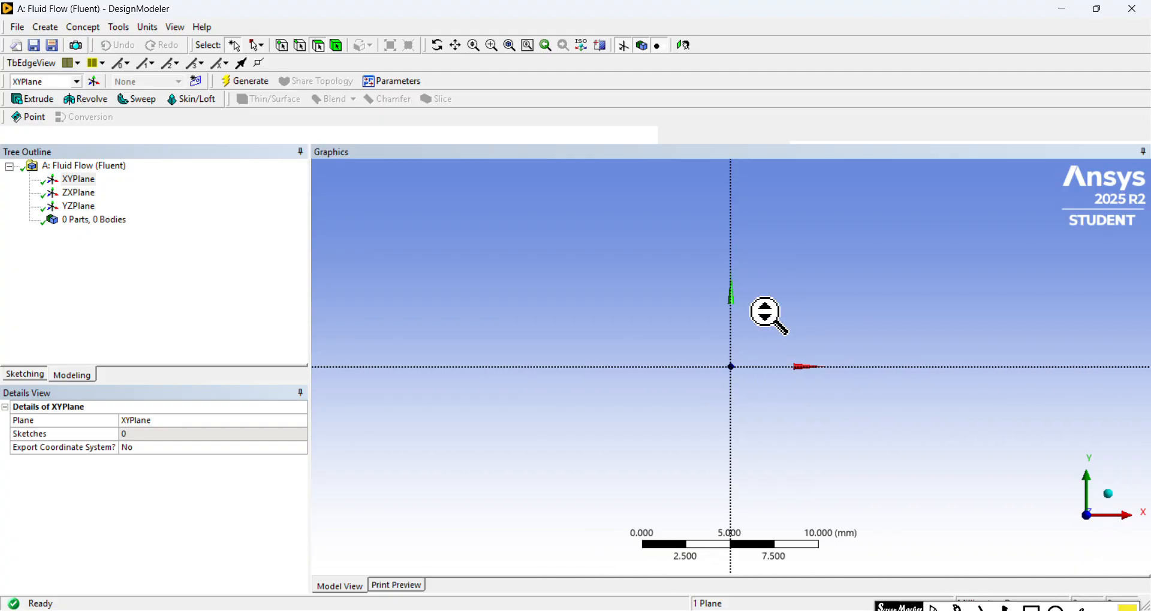
scroll(770, 336, up, 2)
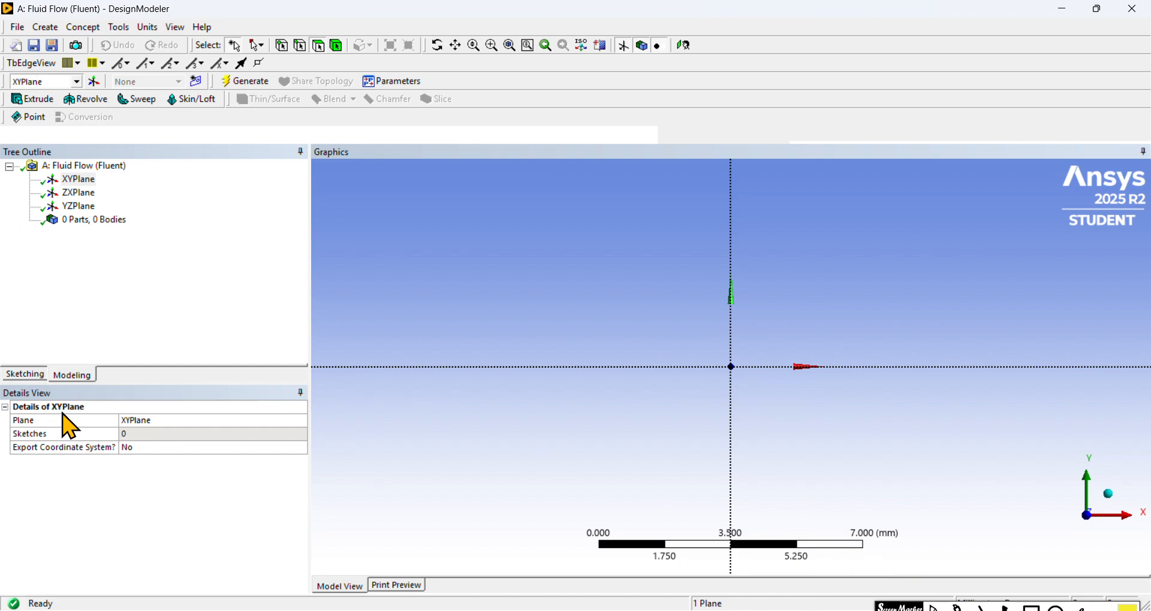
Step: Sketch two construction points on the Y axis of the XYPlane, one above the origin and one about 2.2 mm below it
click(25, 377)
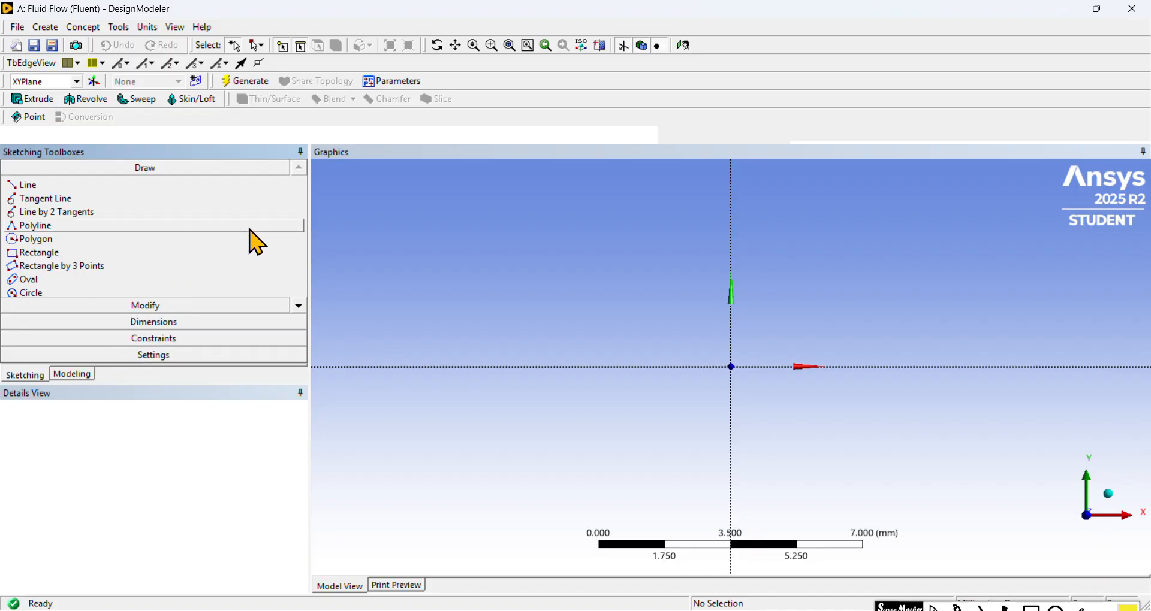
click(299, 306)
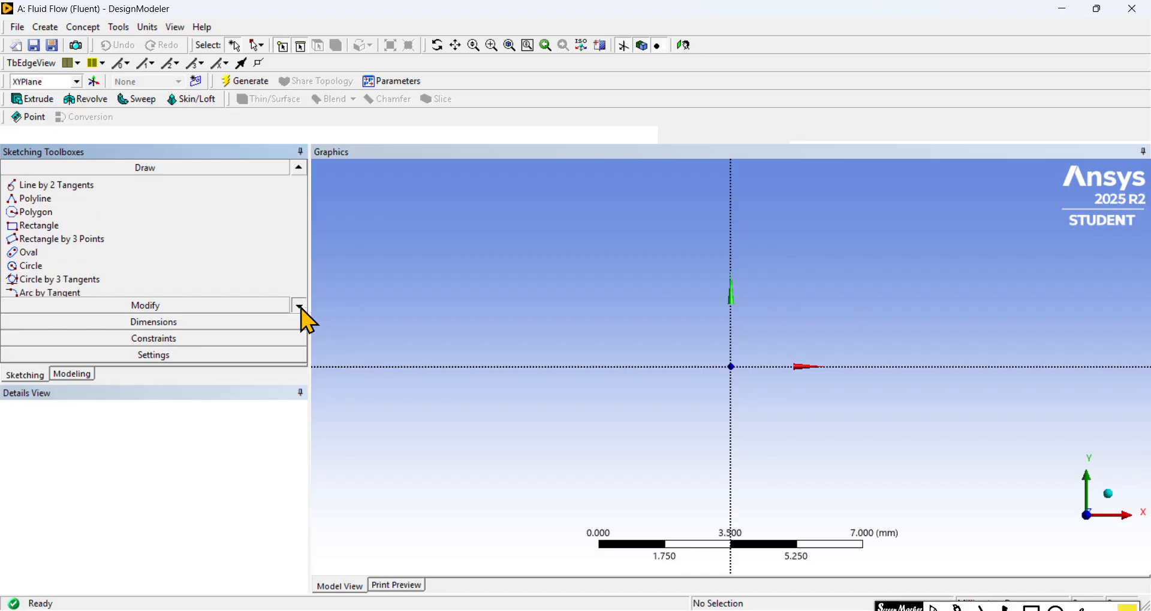
click(301, 308)
click(300, 308)
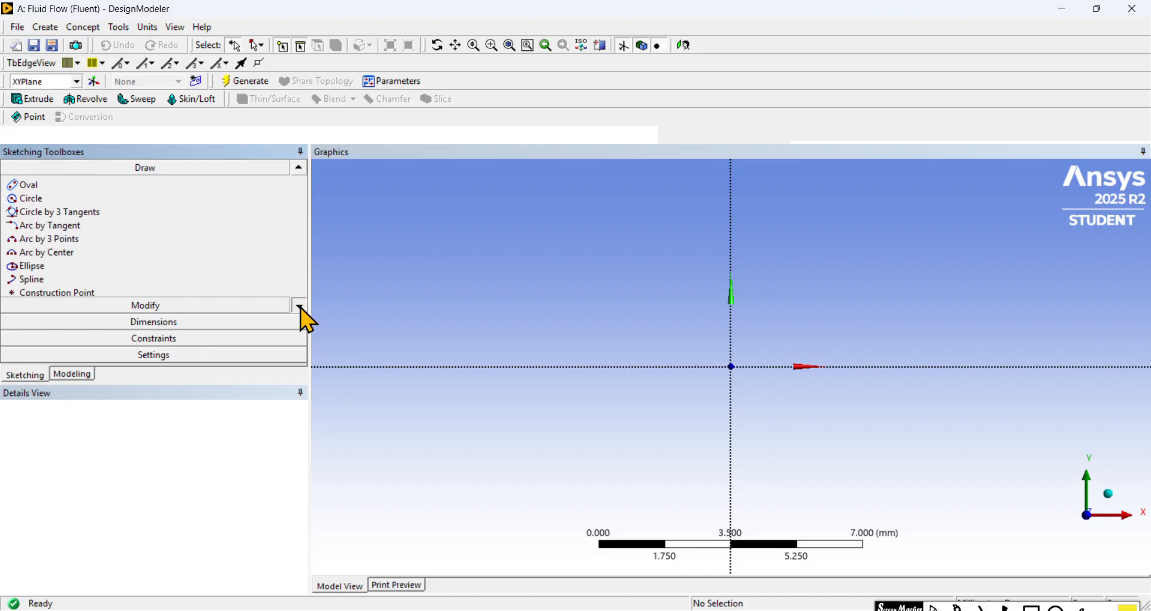
click(300, 307)
click(301, 307)
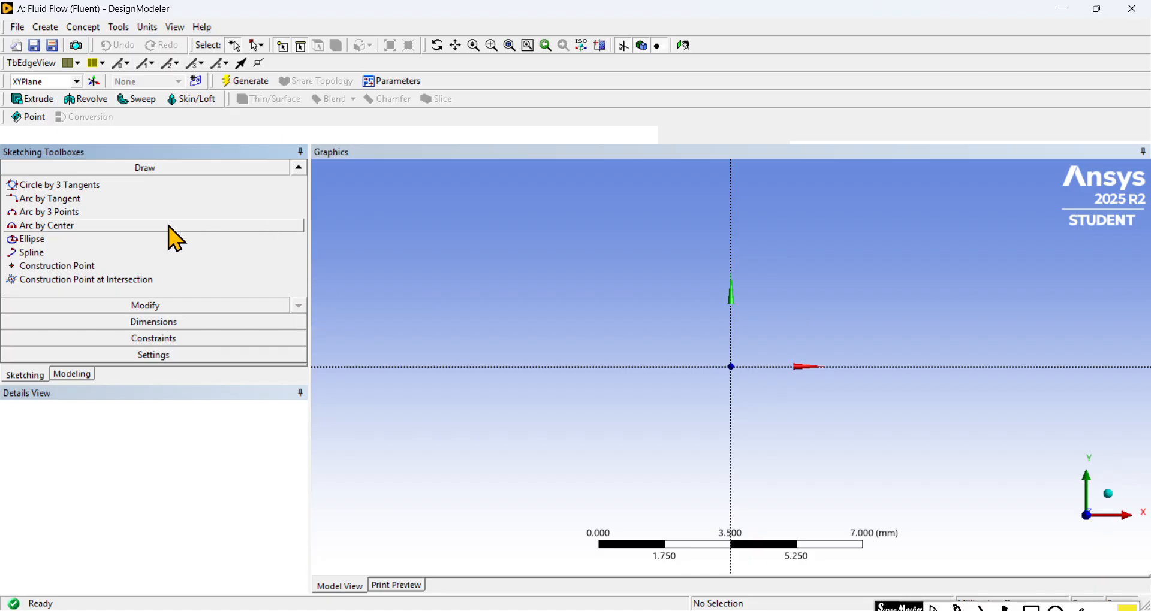
click(96, 267)
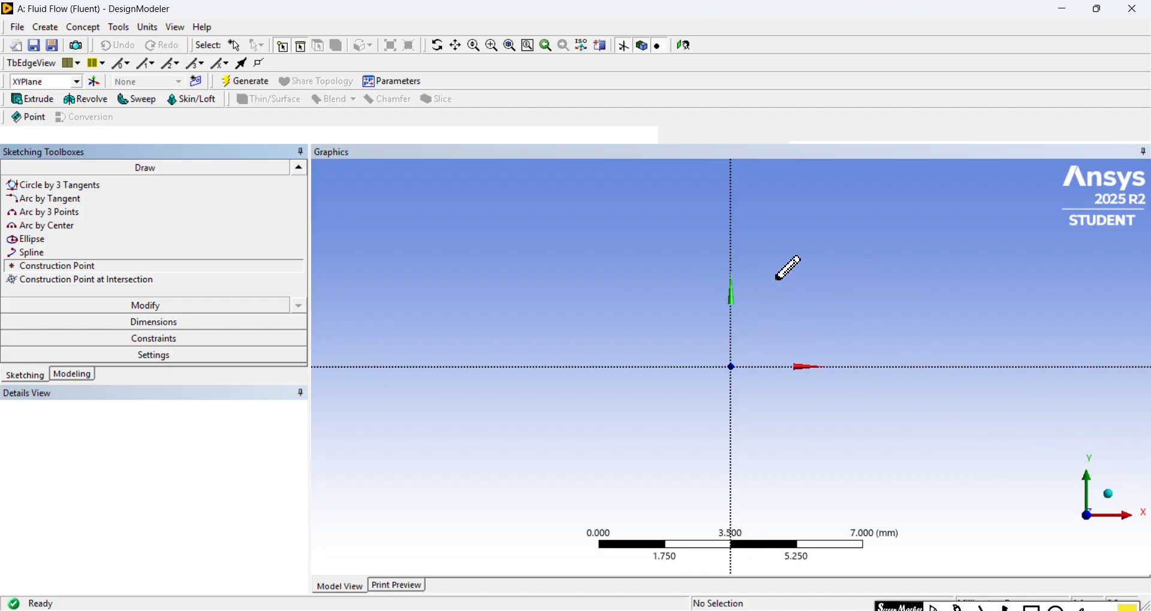
click(731, 240)
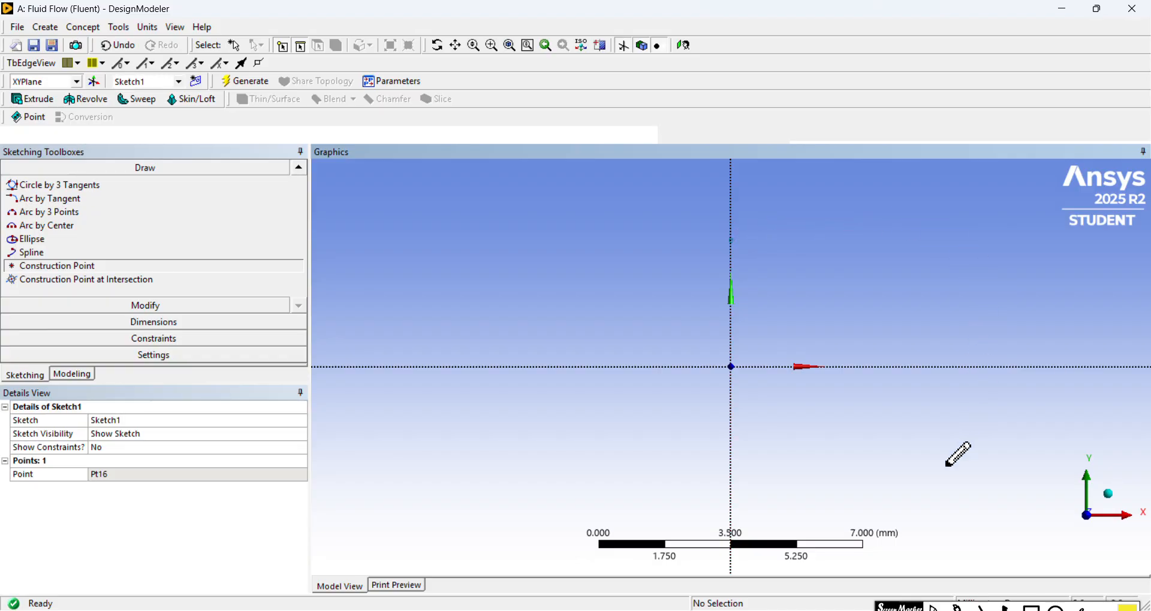
click(732, 449)
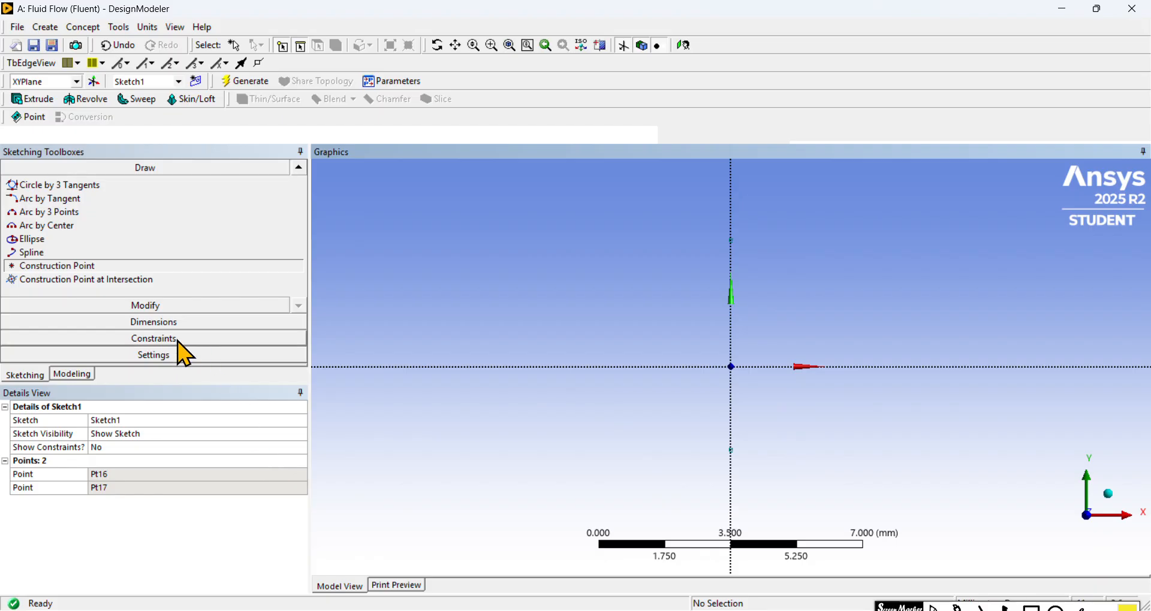
Step: Apply a Symmetry constraint to the two construction points, using the X axis as the axis of symmetry
click(192, 308)
click(298, 326)
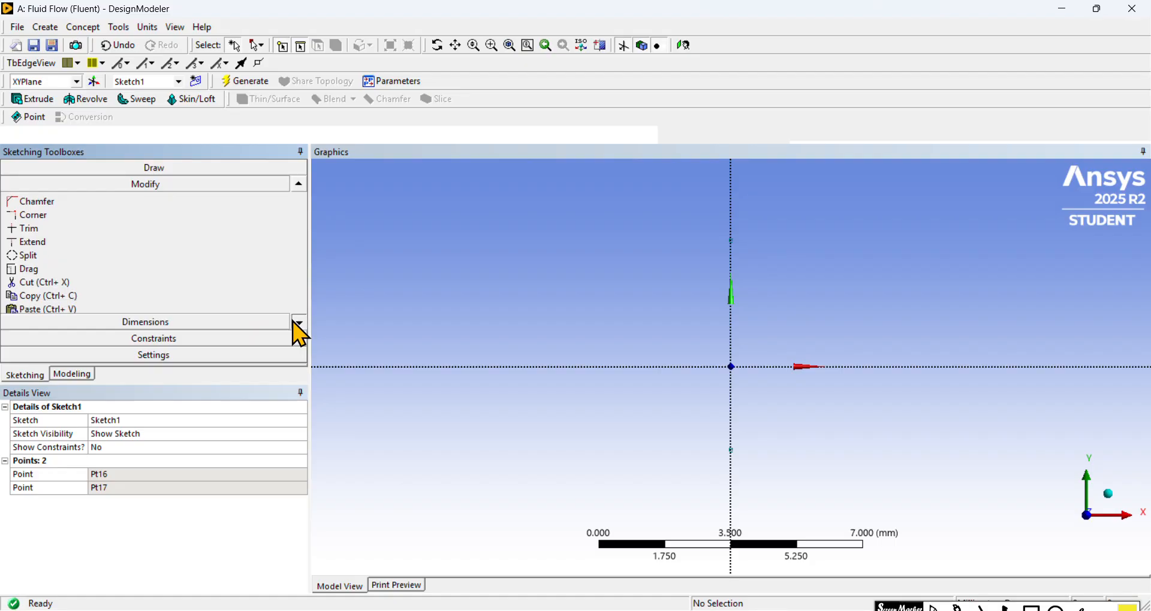
click(299, 326)
click(298, 327)
click(299, 326)
click(295, 322)
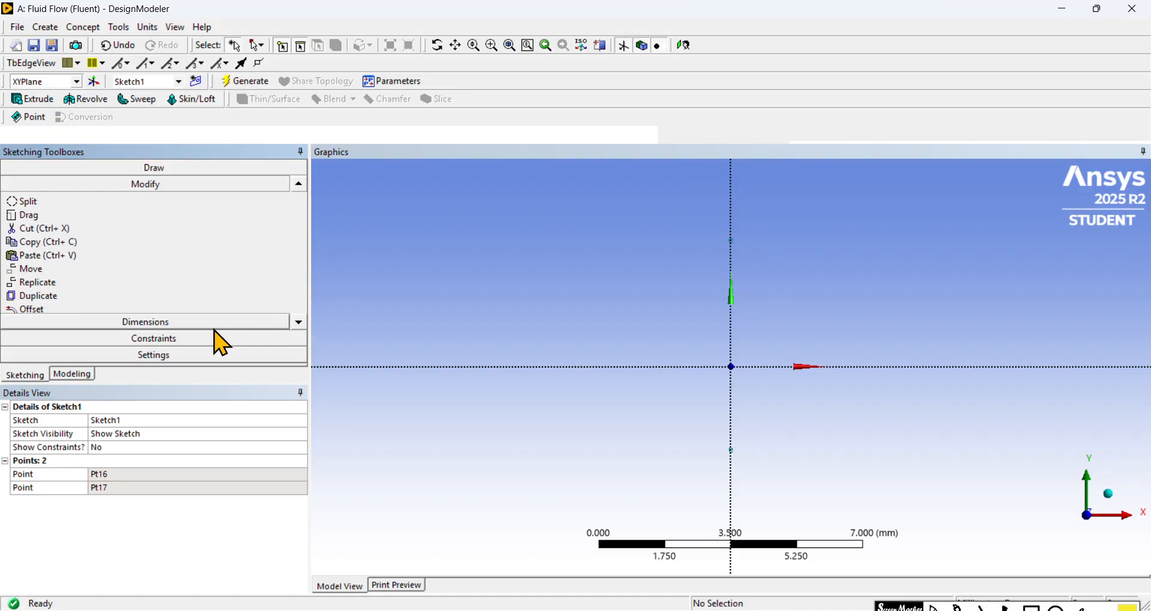
click(202, 340)
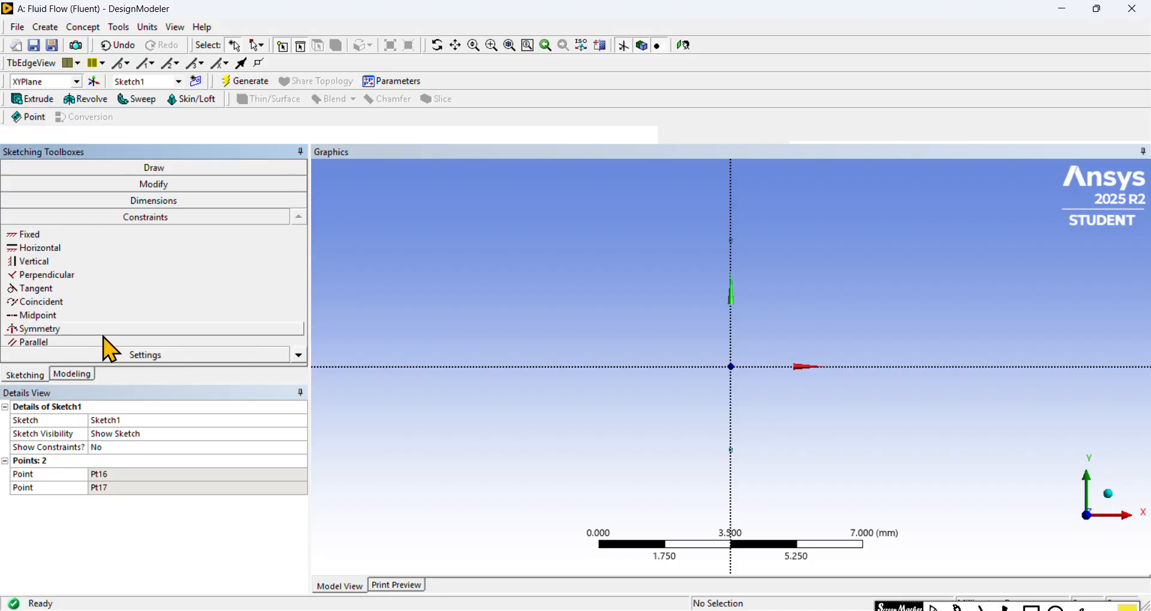
click(103, 334)
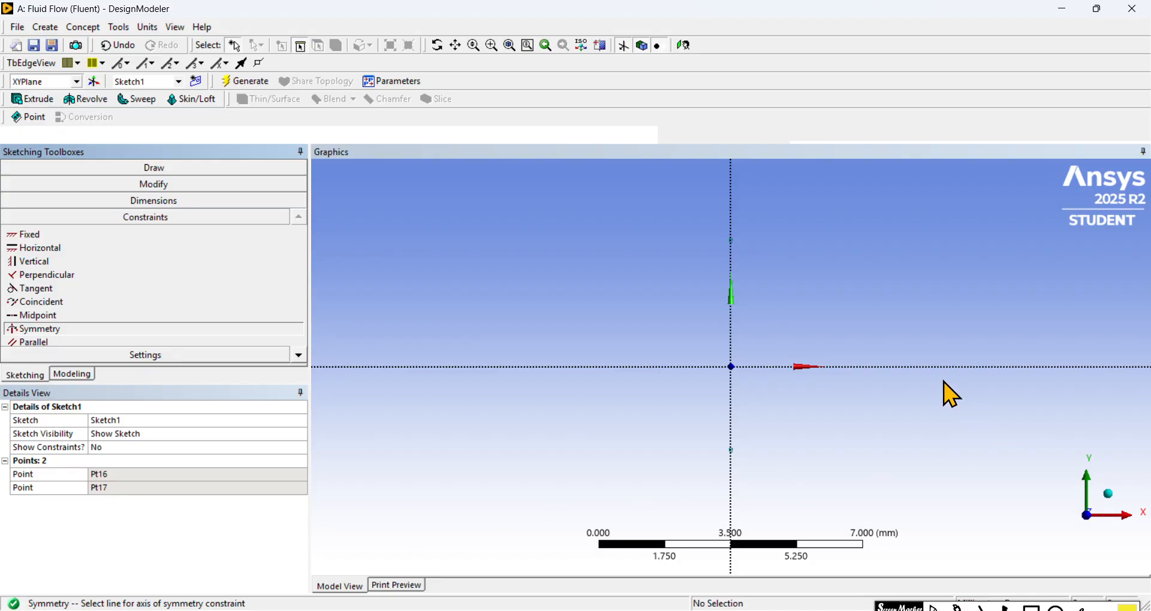
click(907, 367)
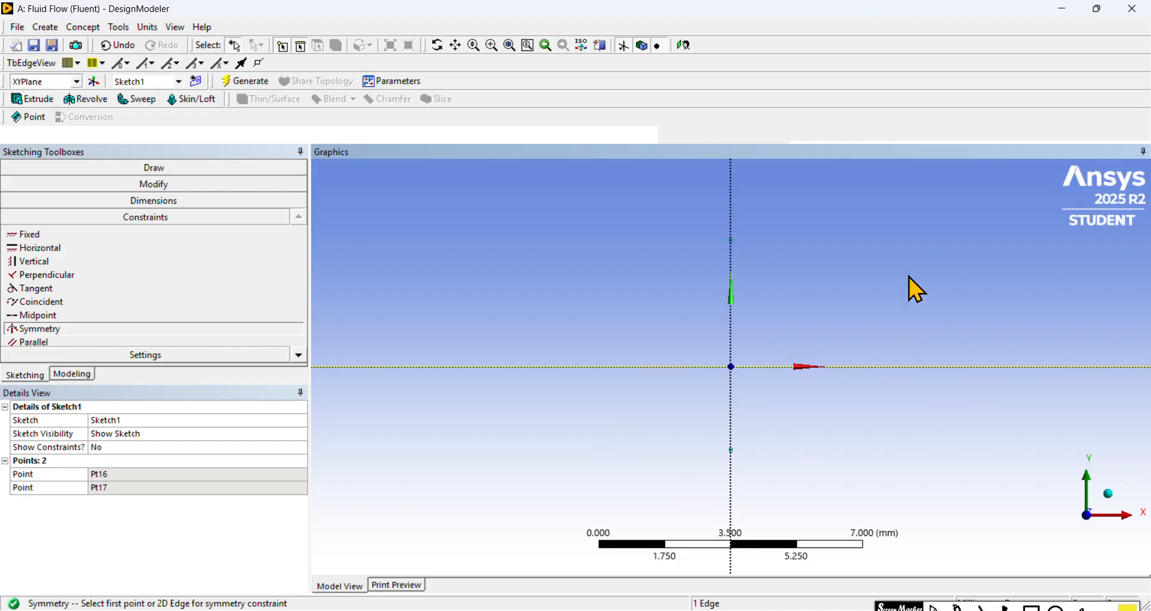
click(734, 241)
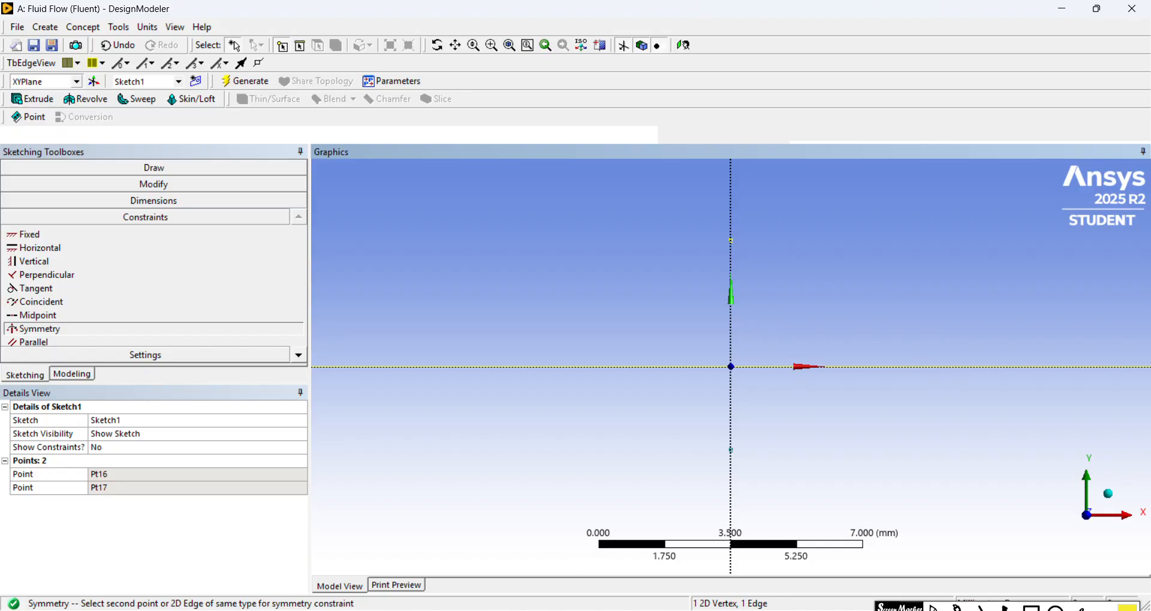
click(734, 453)
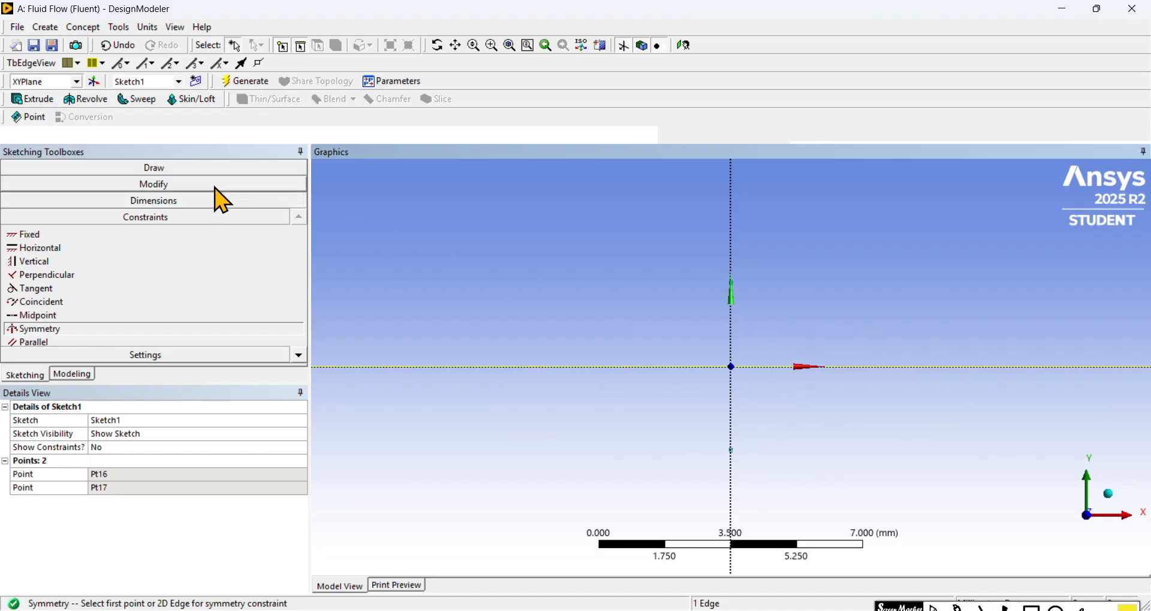
Step: Add a vertical dimension between the X axis and the upper construction point and set it to 6.3 mm
click(222, 203)
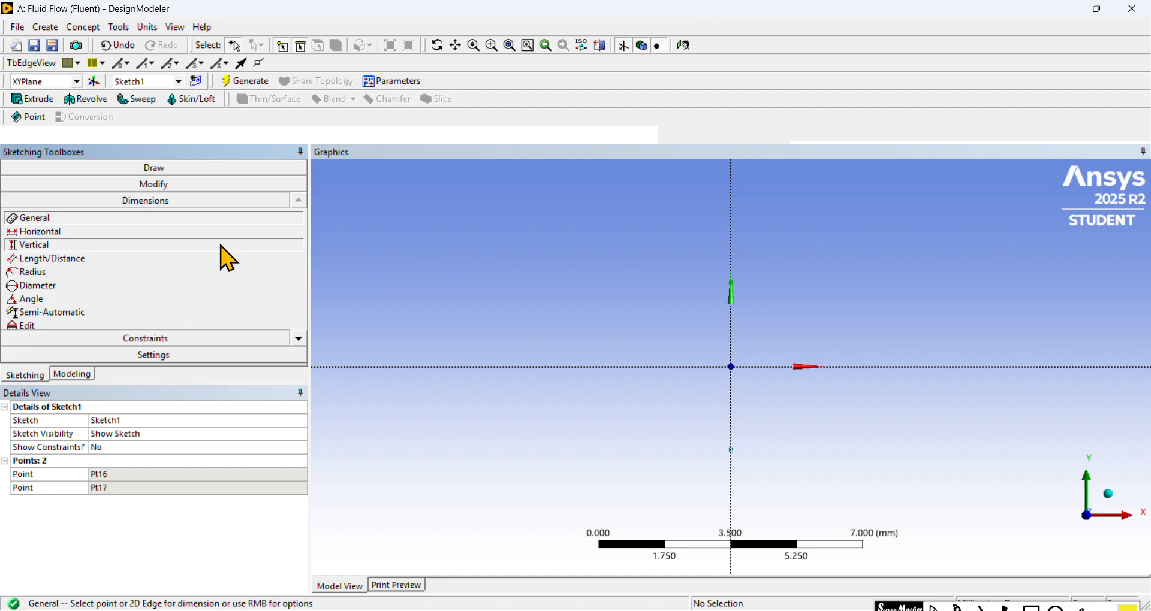
click(222, 246)
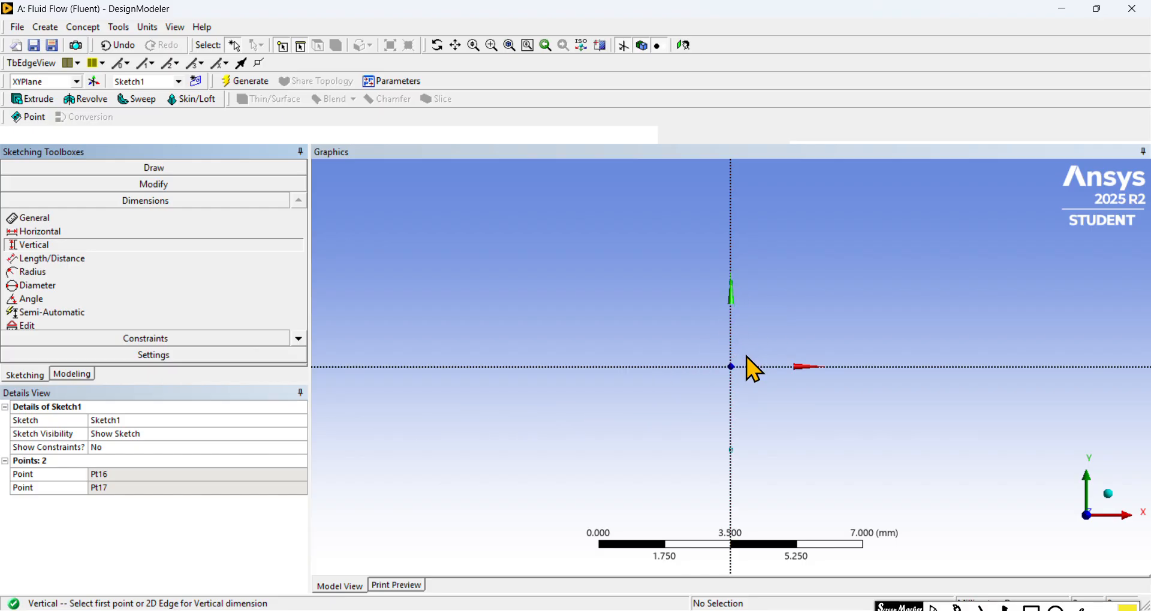
click(632, 367)
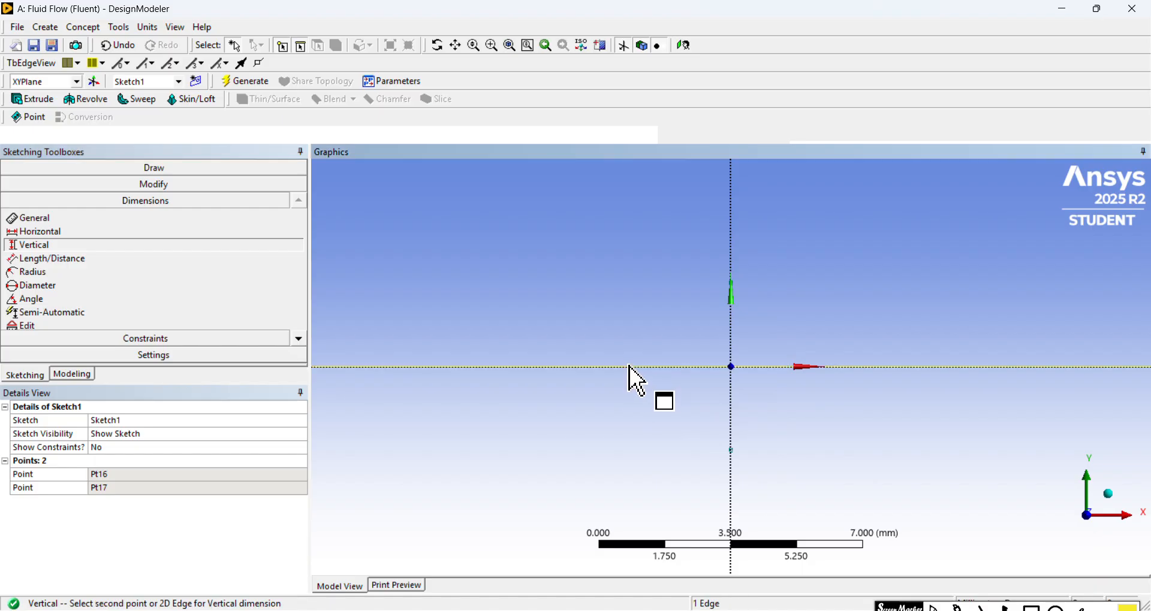
click(737, 284)
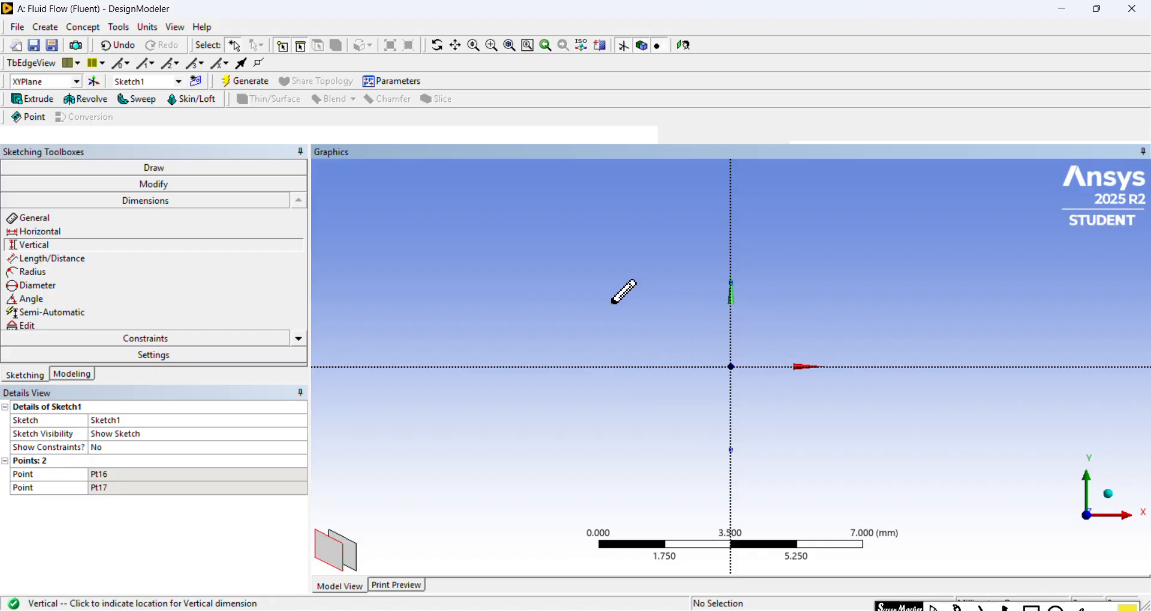
click(586, 311)
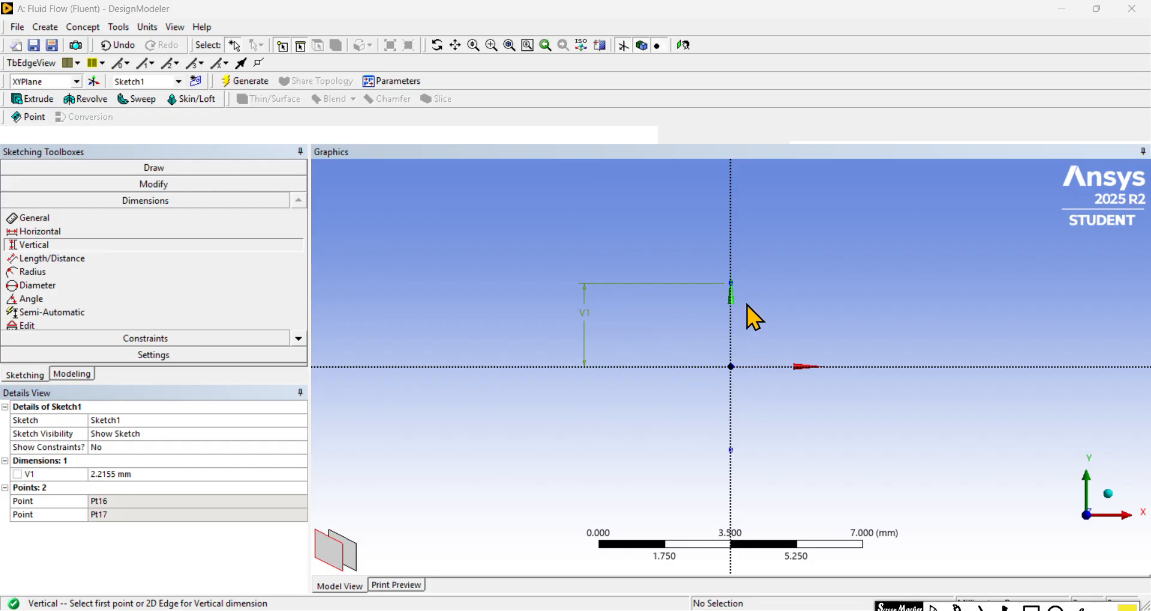
click(224, 474)
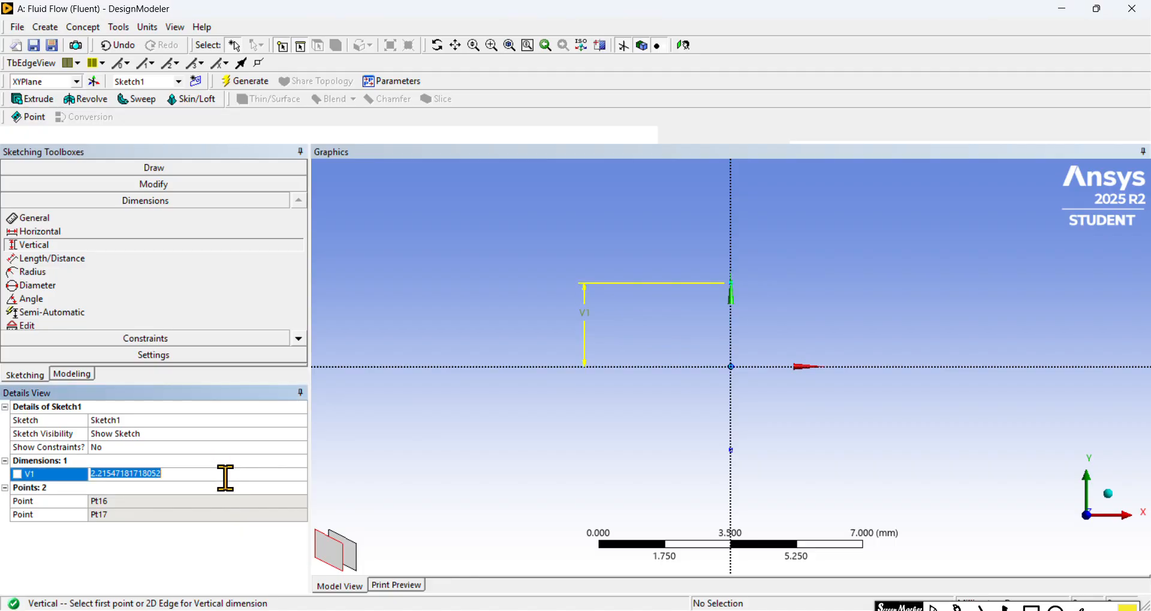
click(226, 477)
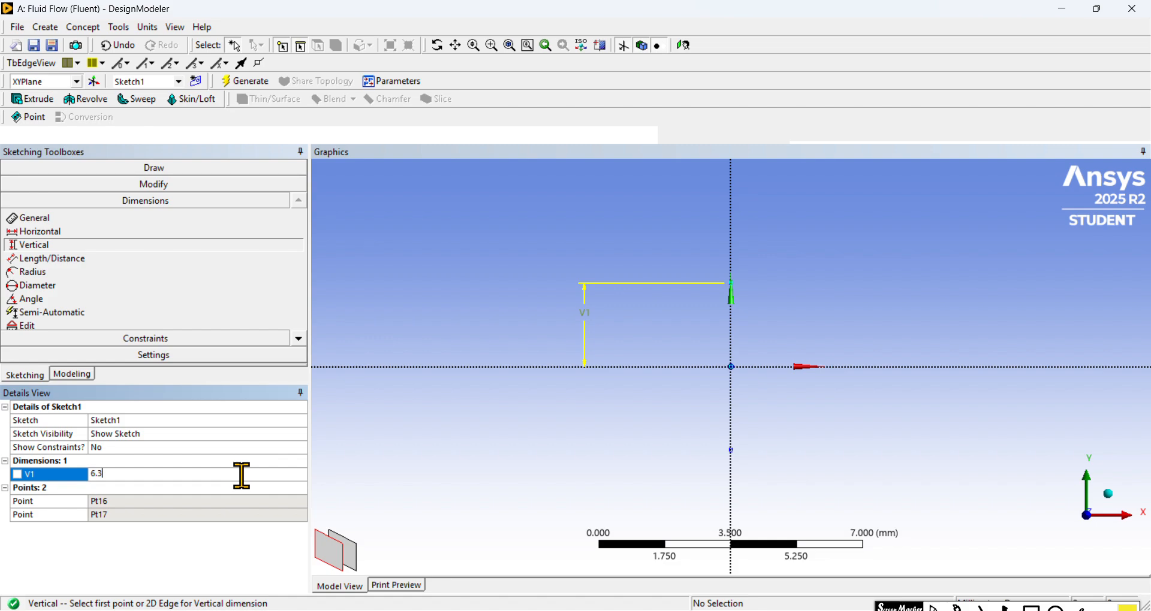
text(6.3)
key(Return)
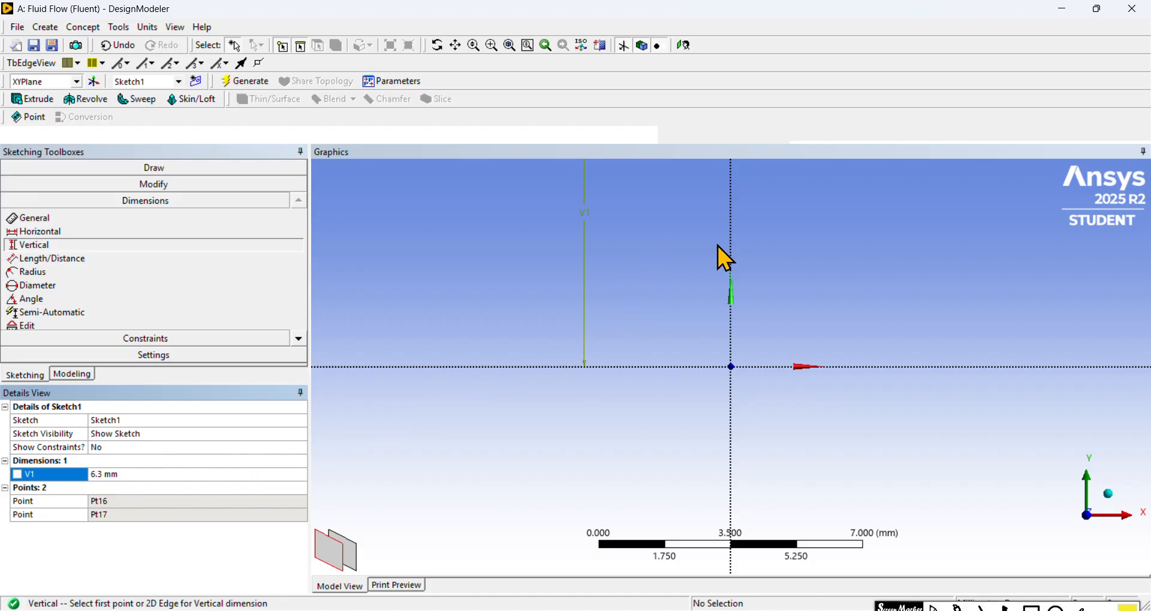
scroll(689, 253, down, 2)
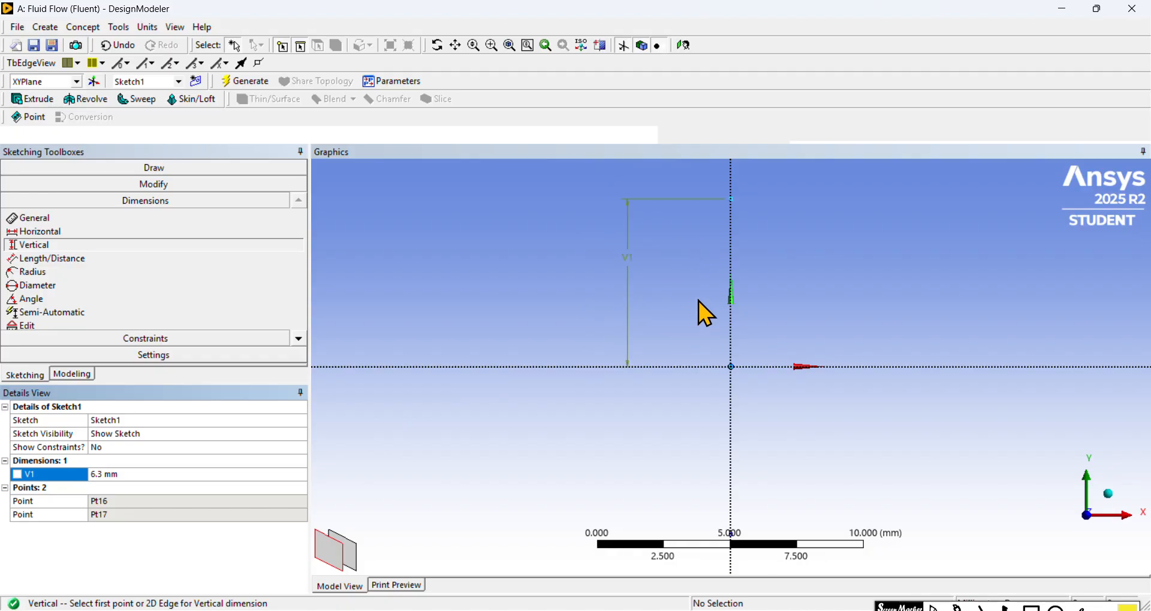
scroll(701, 300, down, 2)
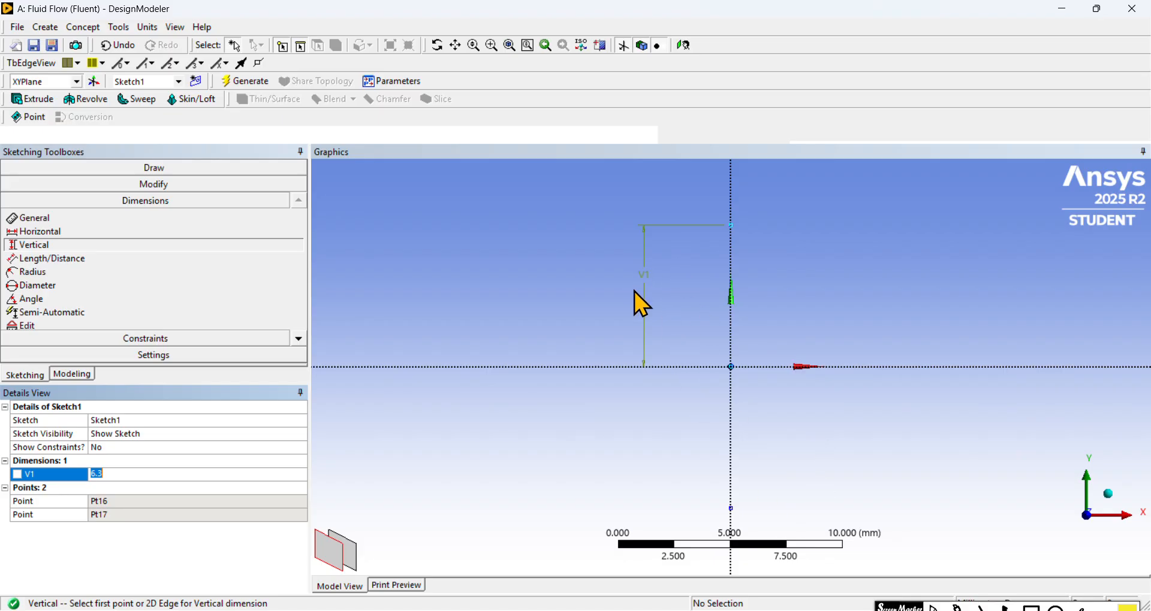
key(Return)
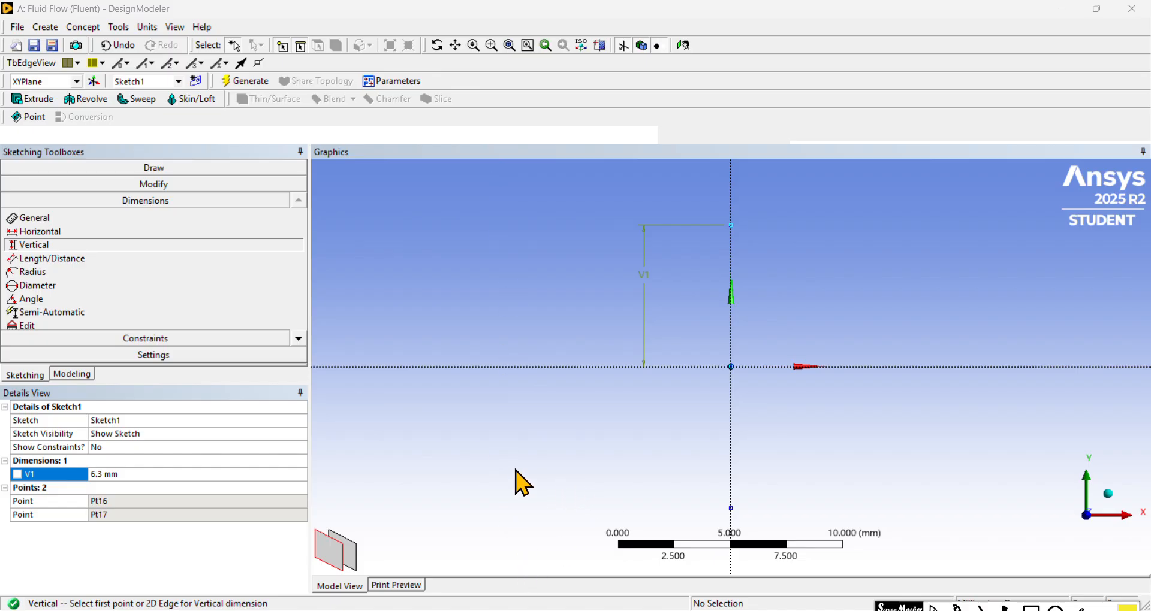
Step: Place a third construction point above the X axis, a short distance to the right of the upper Y-axis point and slightly higher
click(191, 169)
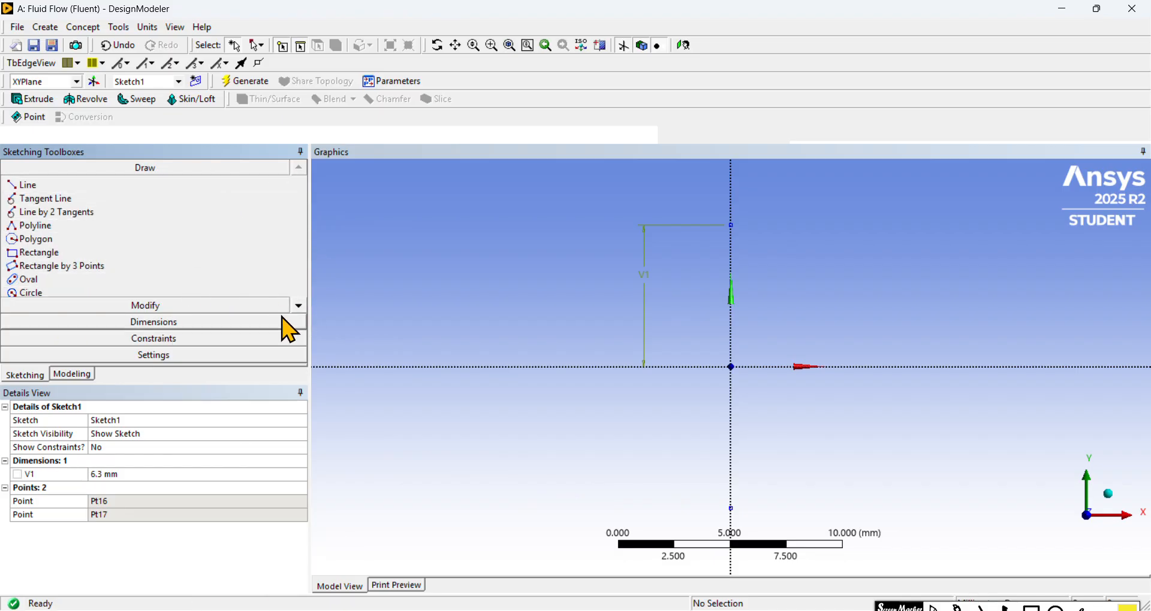
click(302, 308)
click(302, 307)
click(303, 307)
click(303, 307)
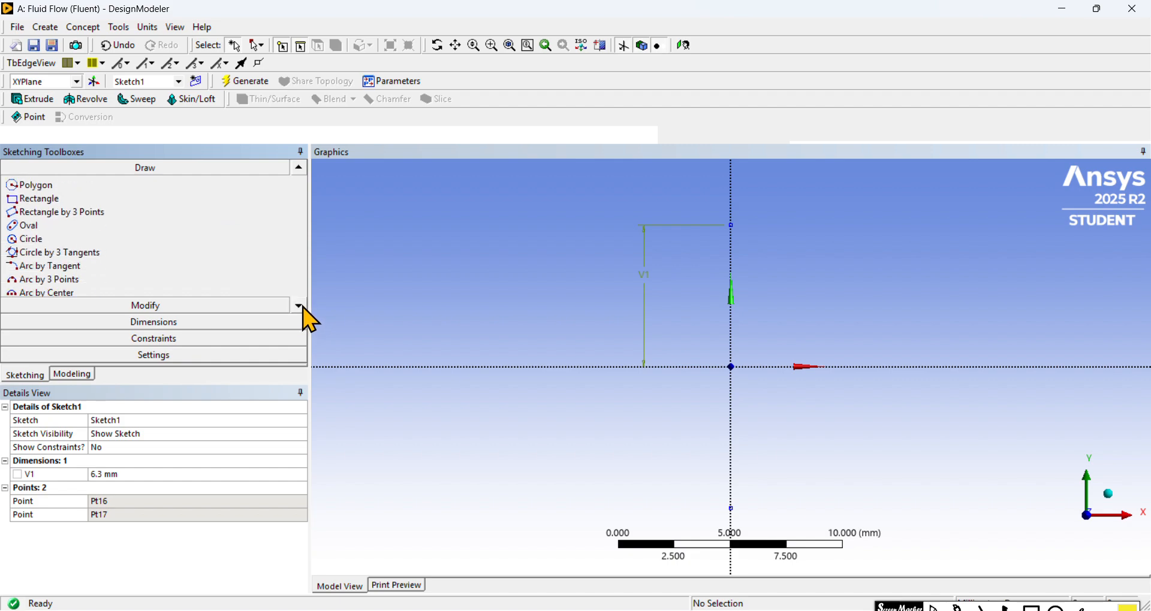
click(303, 306)
click(302, 307)
click(303, 307)
click(303, 307)
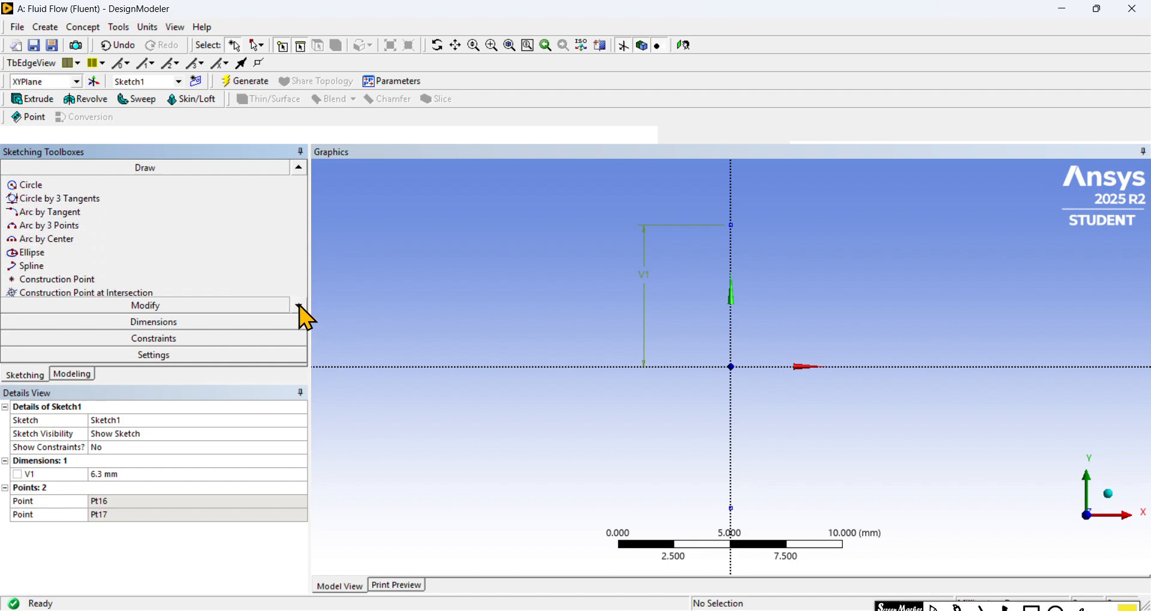
click(158, 279)
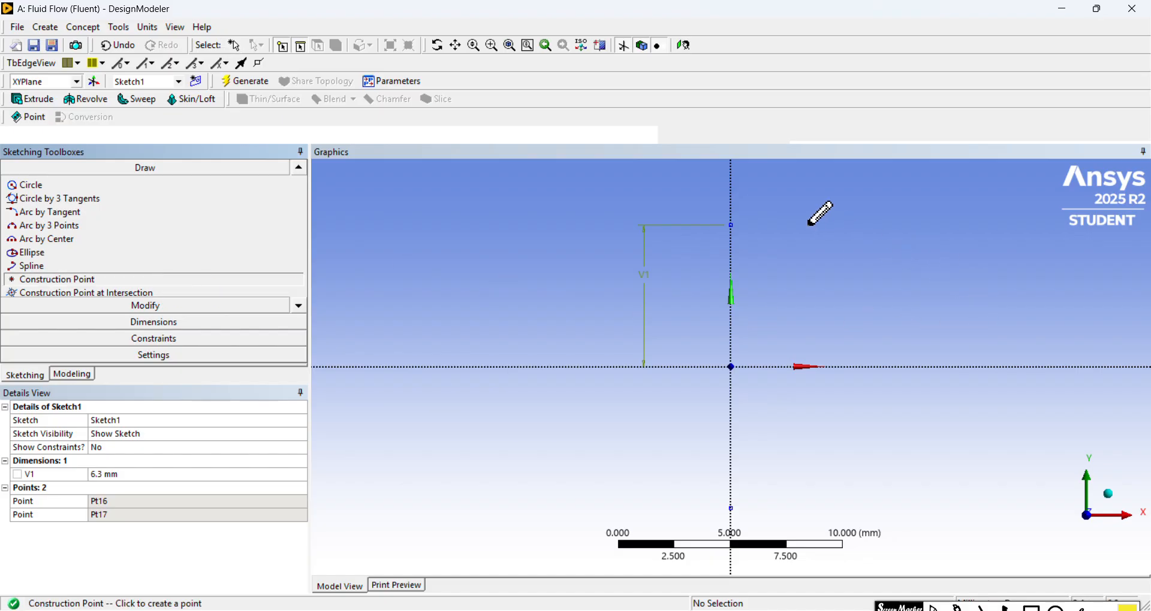
click(787, 217)
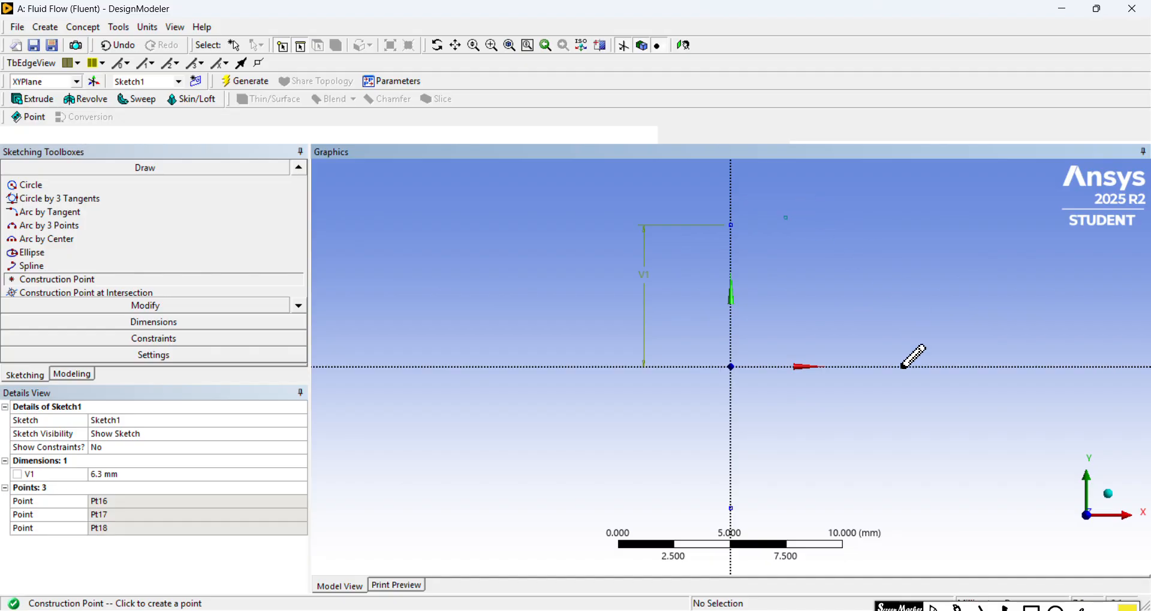
Step: Place a fourth construction point below the X axis and make it symmetric with the upper off-axis point about the X axis
click(806, 515)
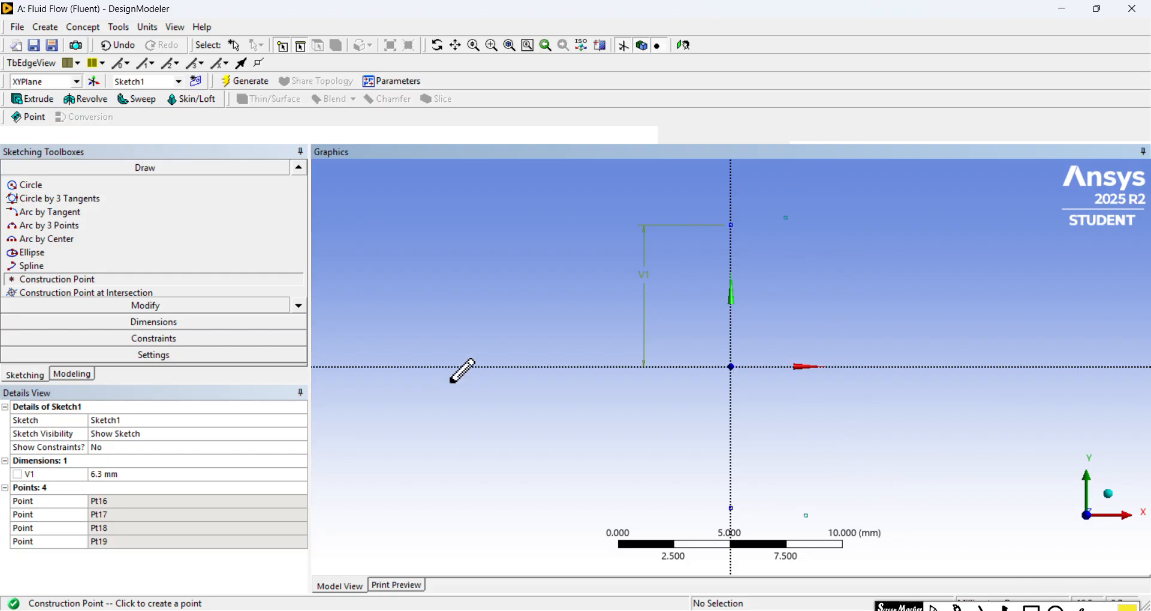
click(255, 343)
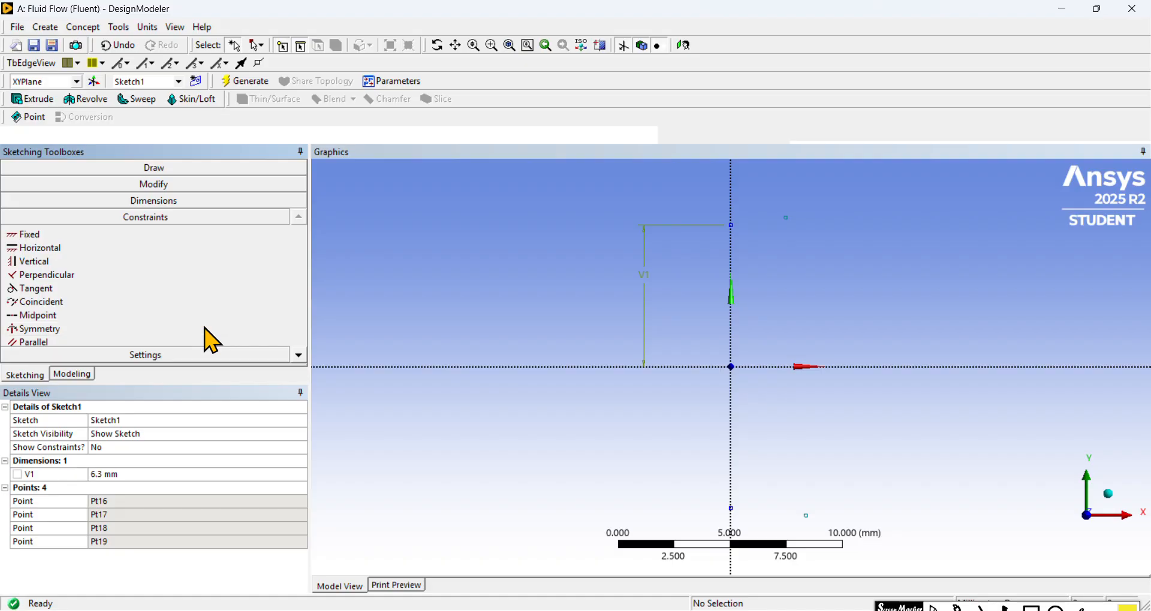
click(204, 329)
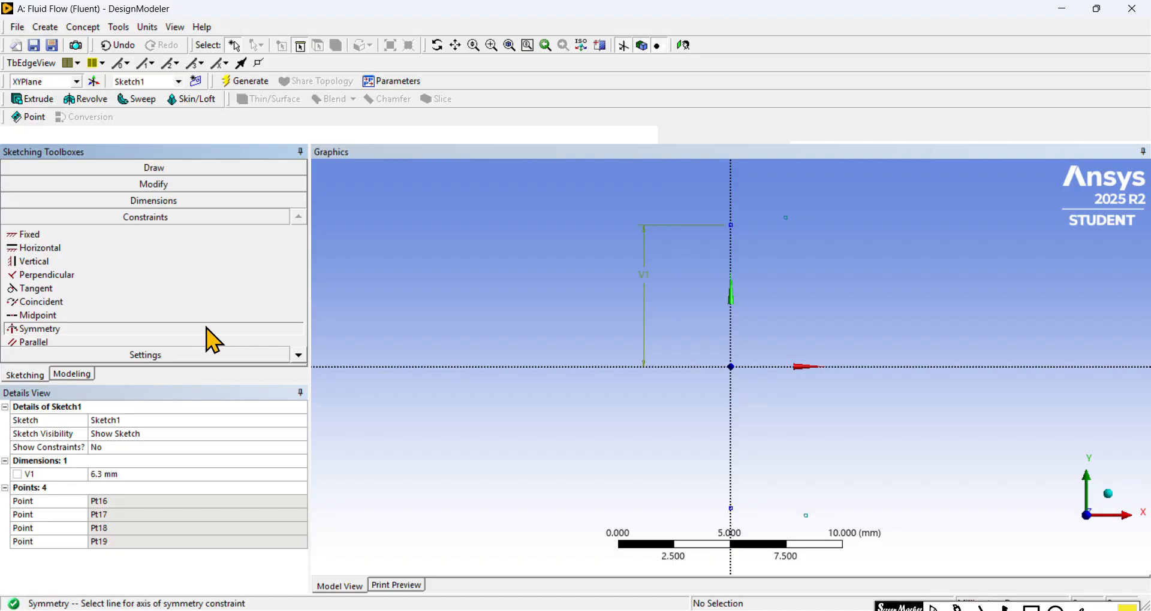
click(882, 368)
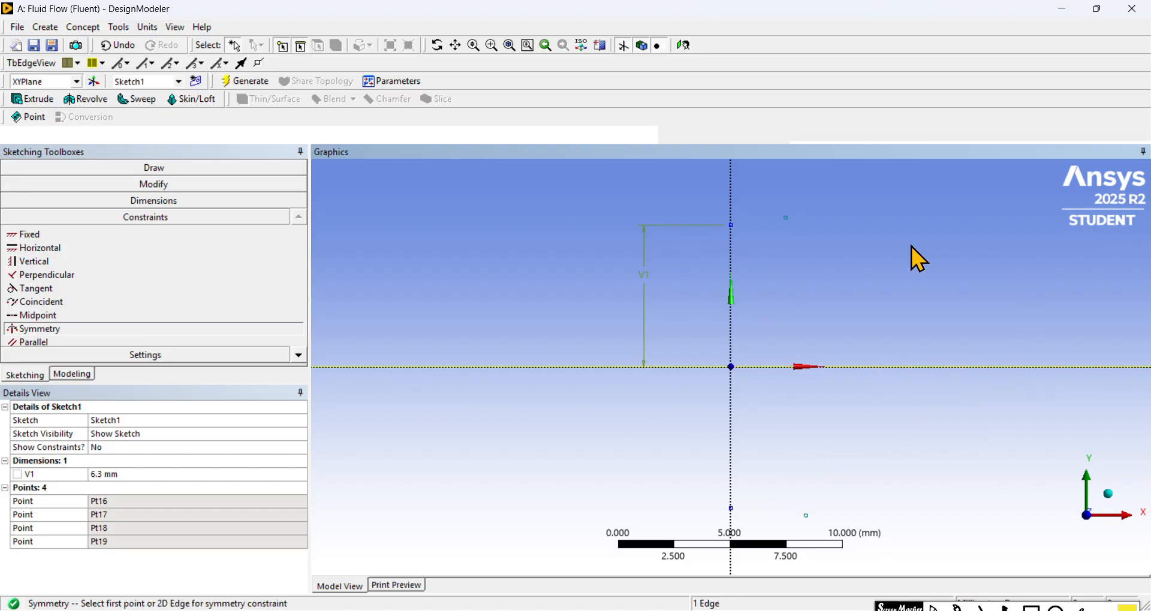
click(788, 219)
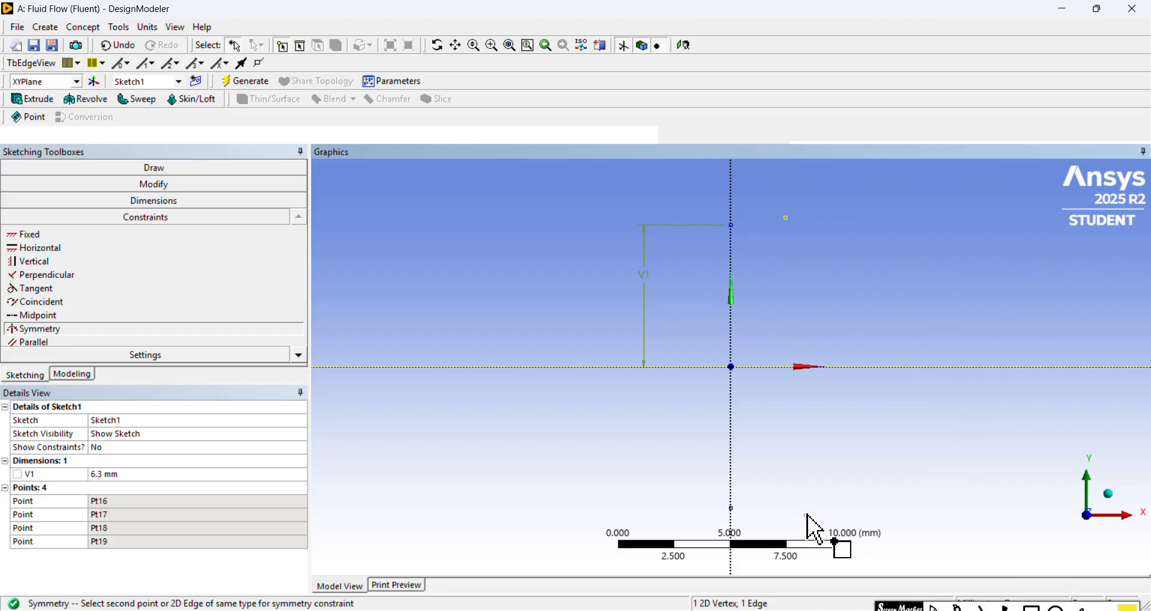
click(808, 516)
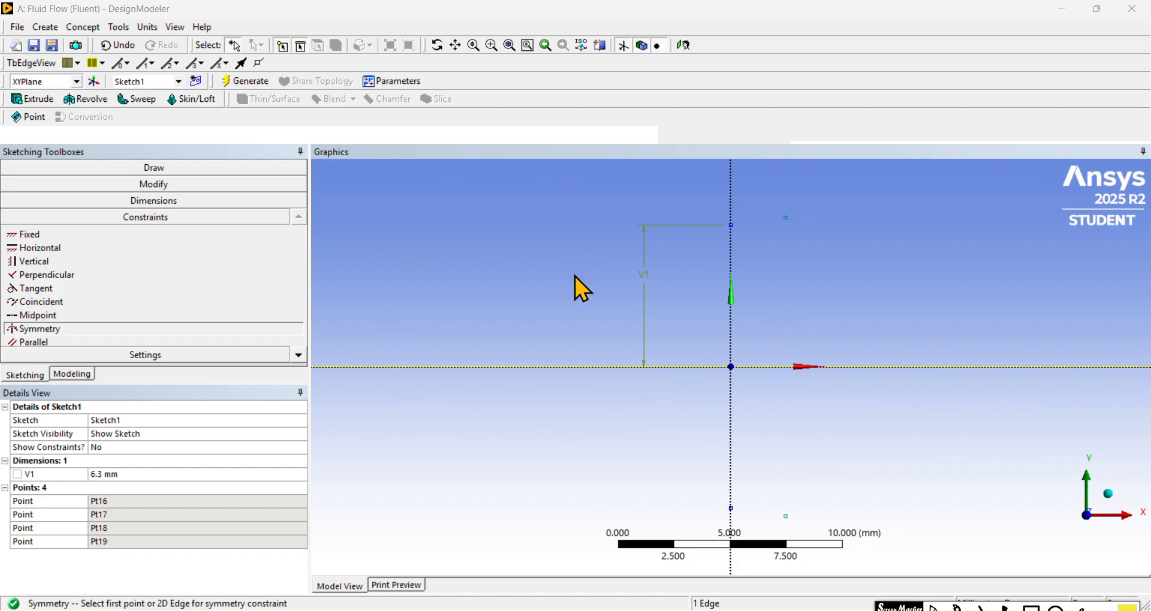
Step: Add a horizontal dimension between the Y axis and the upper off-axis construction point and set it to 1 mm
click(191, 202)
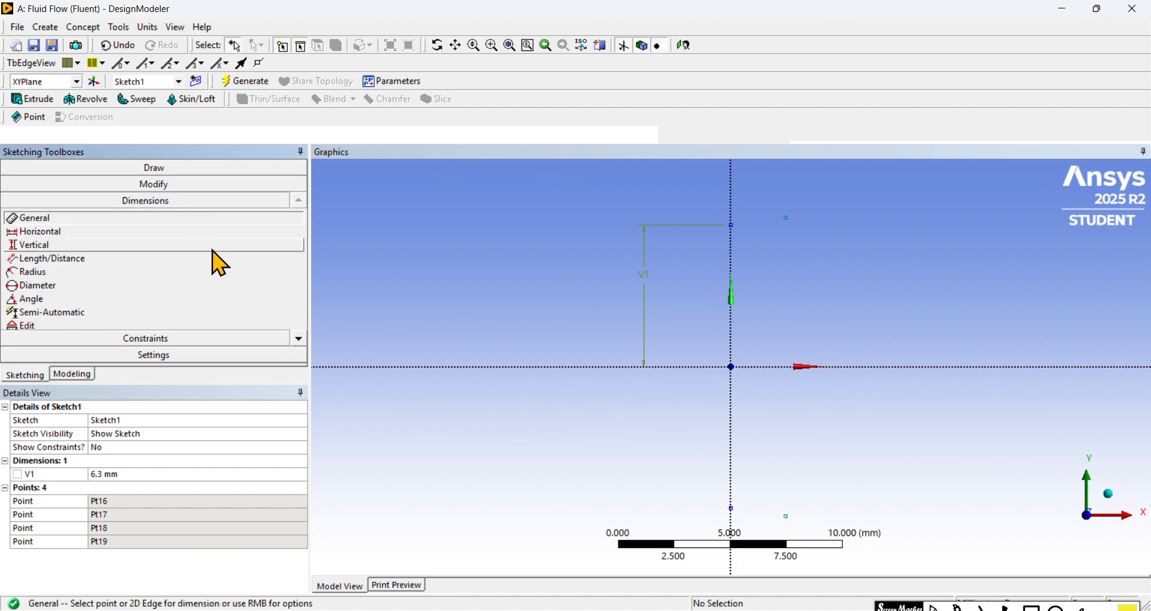
click(186, 233)
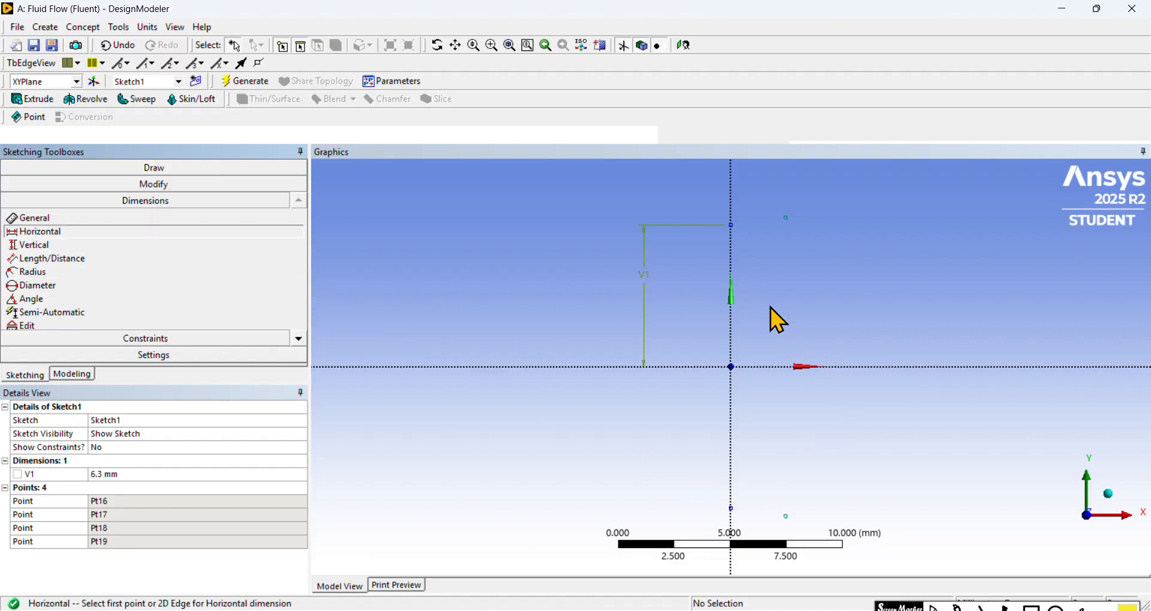
click(731, 249)
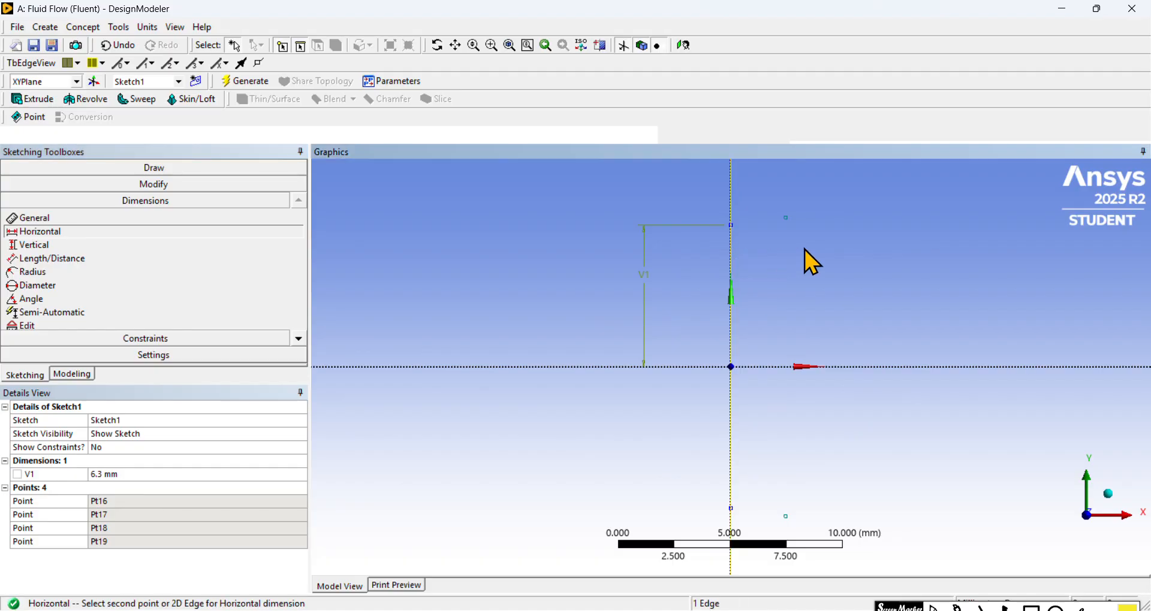
click(787, 219)
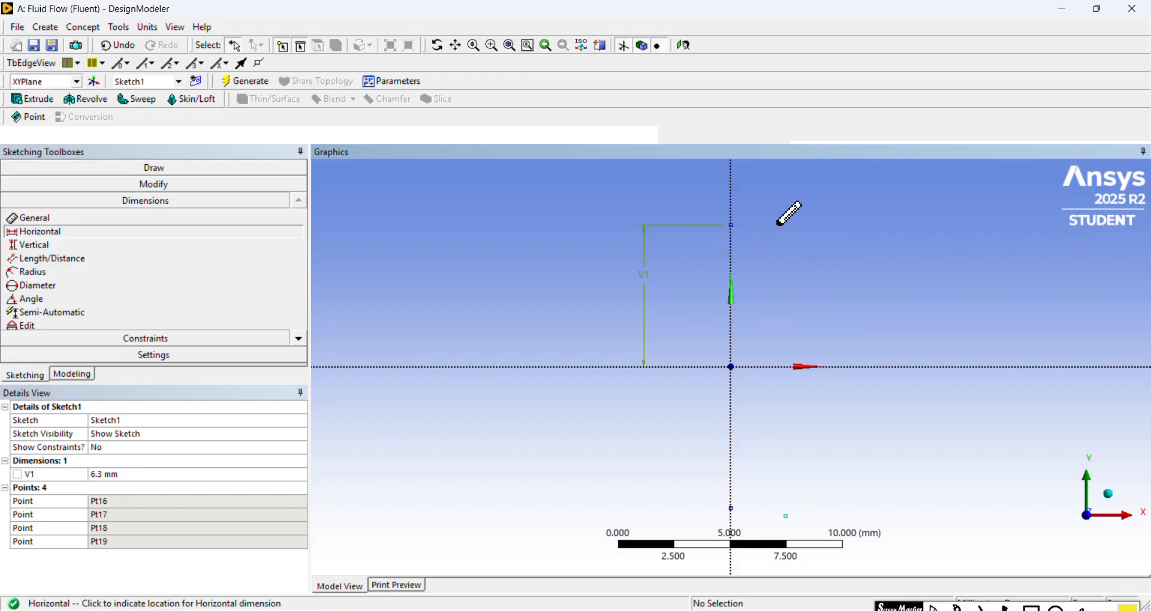
click(772, 205)
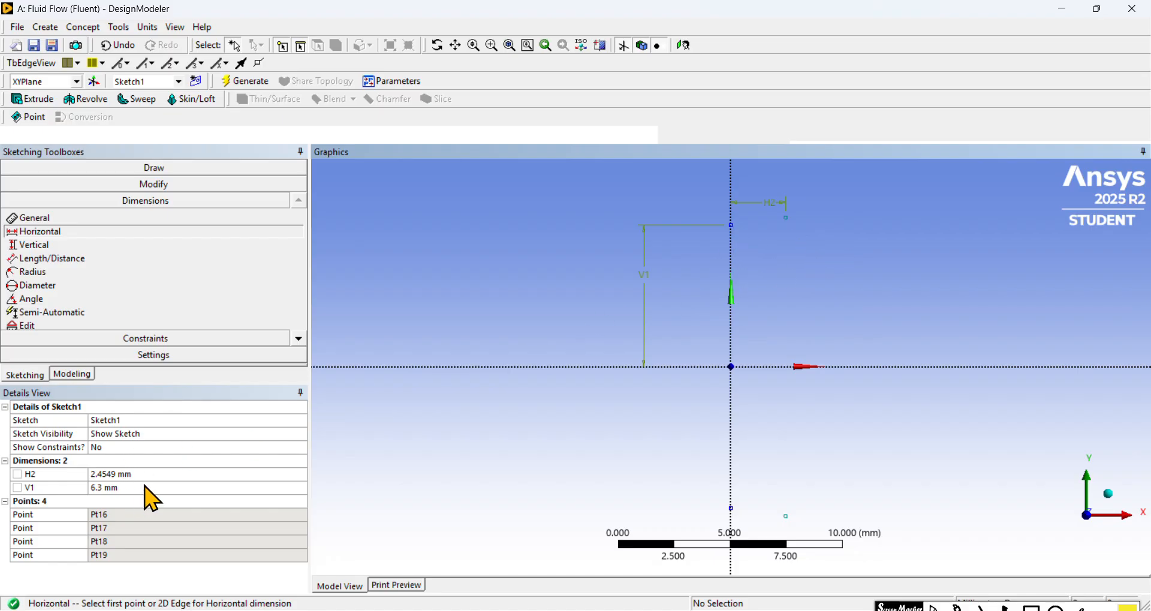
click(154, 474)
text(1)
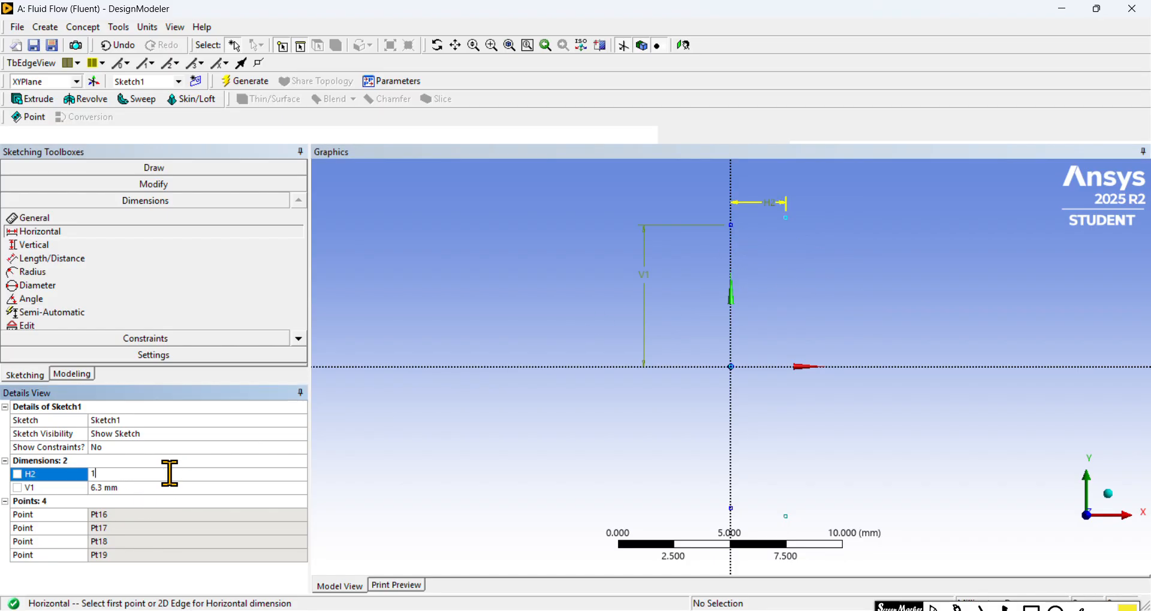
key(Return)
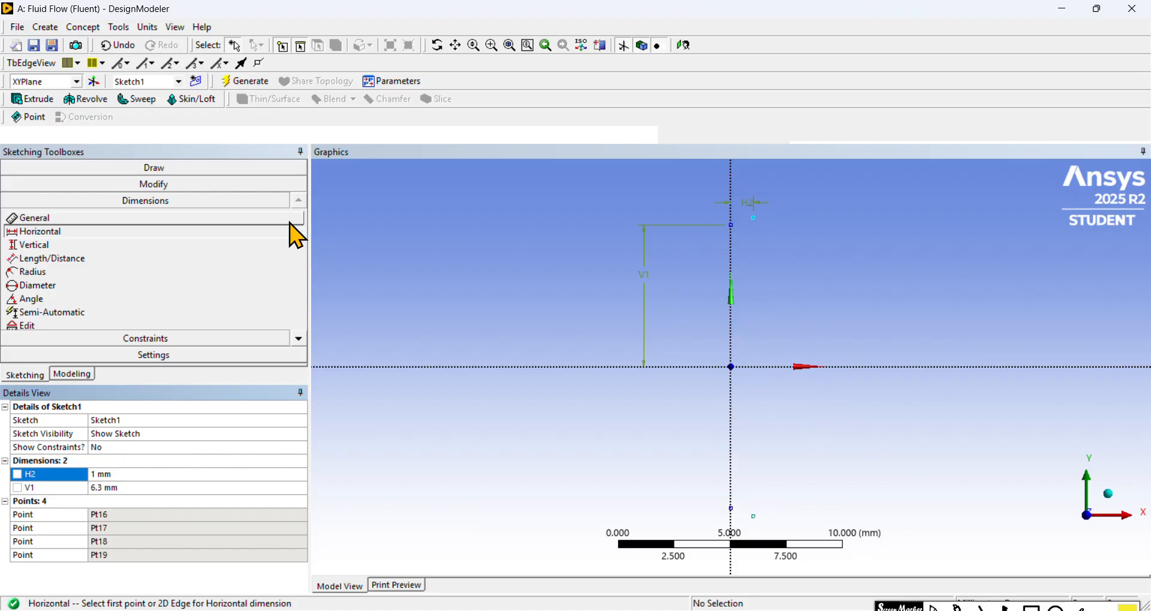
Step: Add a vertical dimension between the X axis and the upper off-axis construction point and set it to 6.3 mm
click(170, 246)
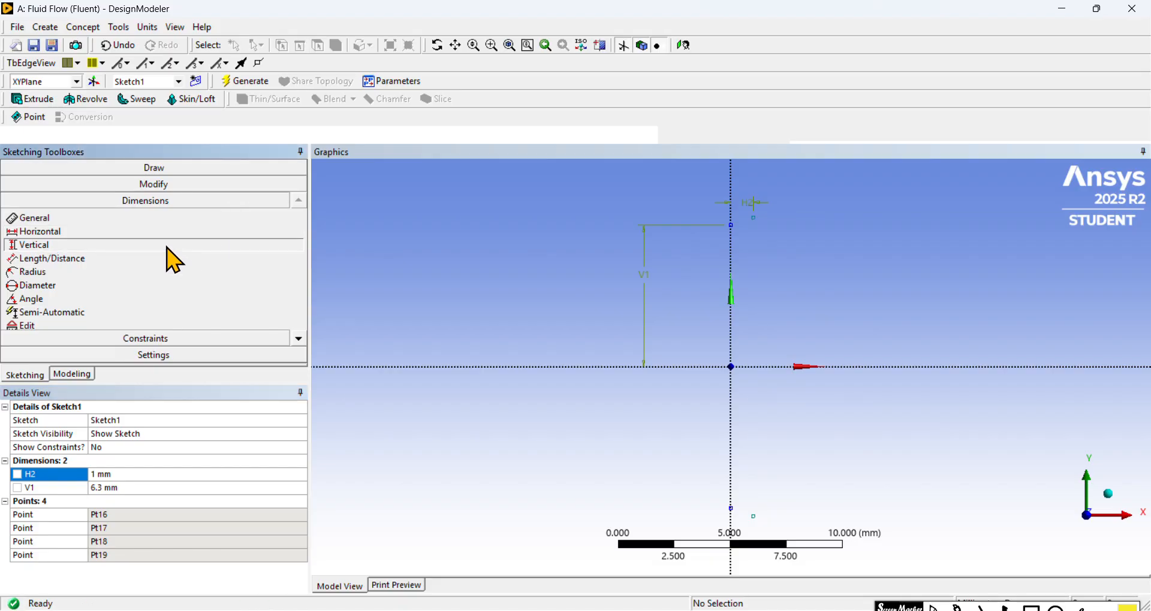
click(866, 368)
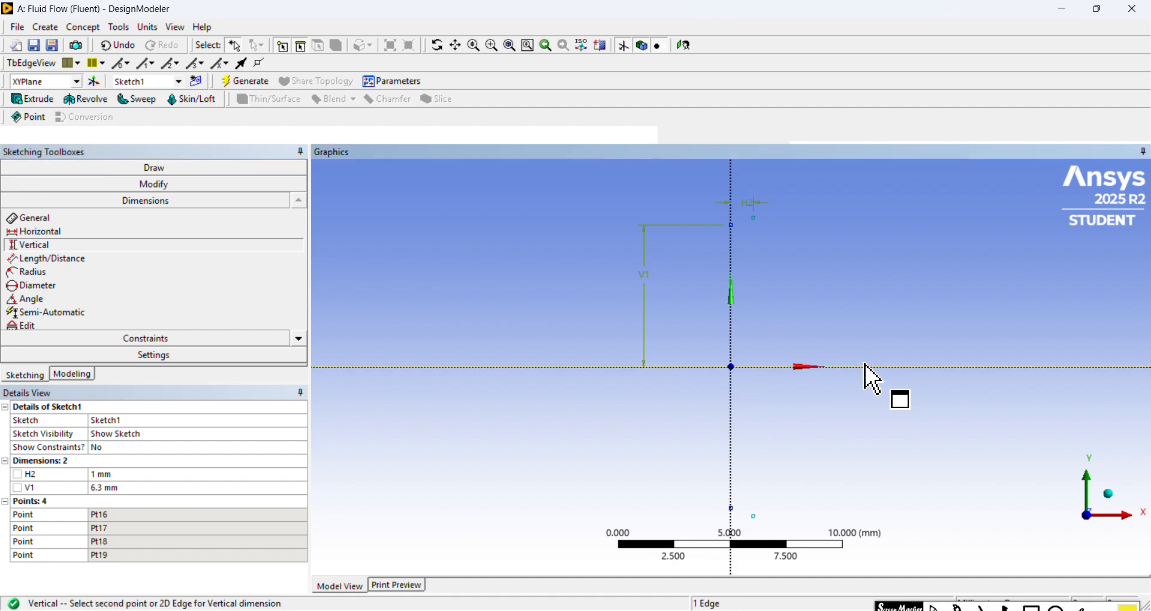
click(753, 218)
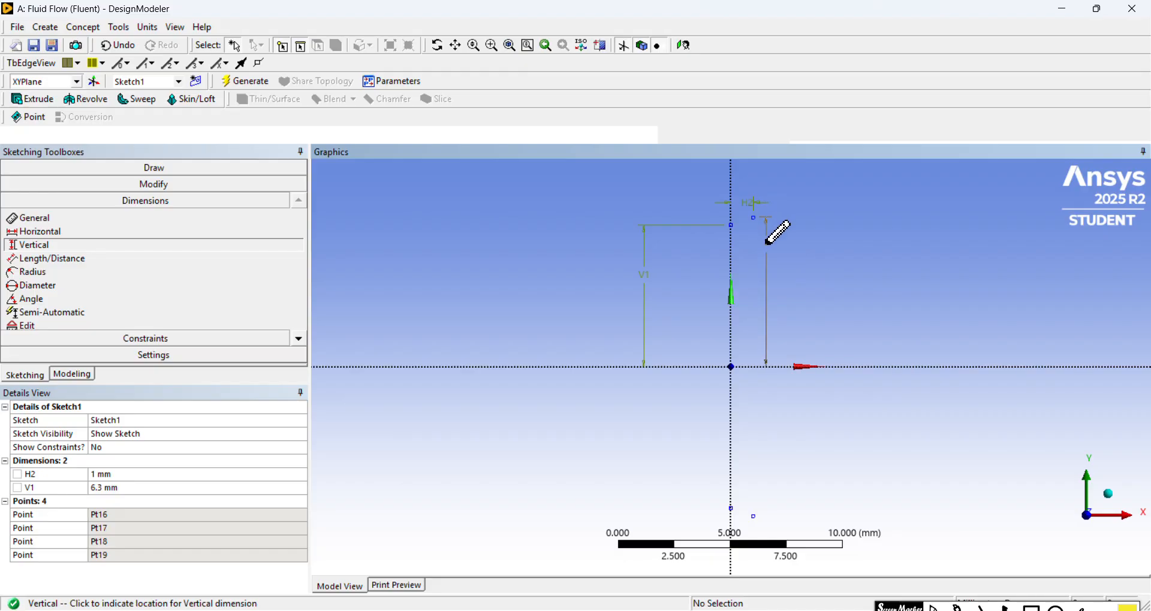
click(566, 286)
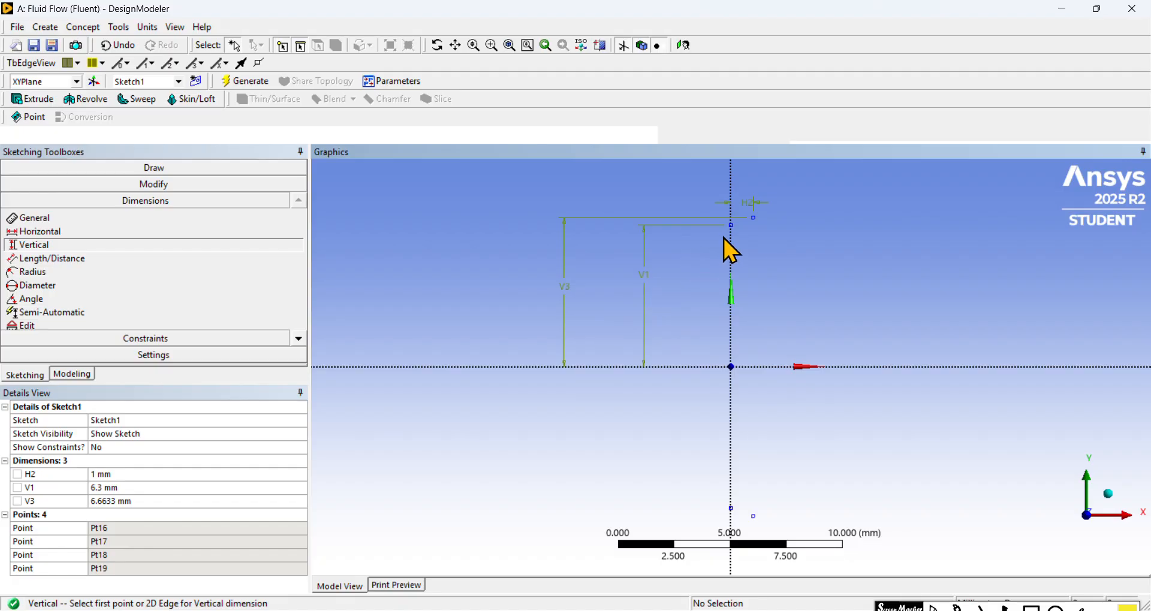
click(231, 501)
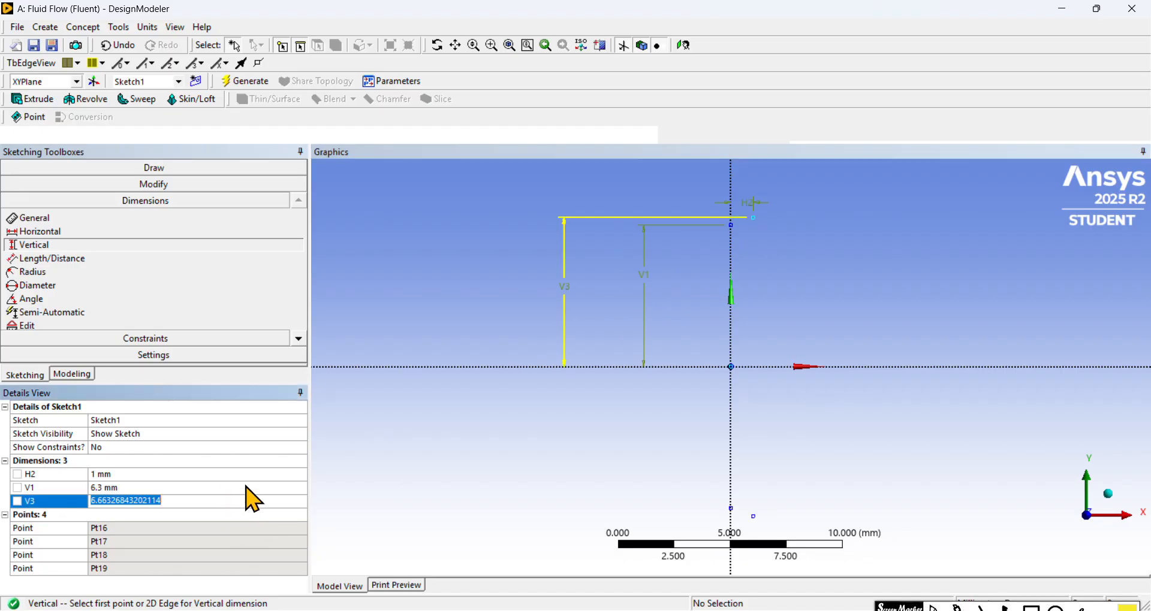
text(6.)
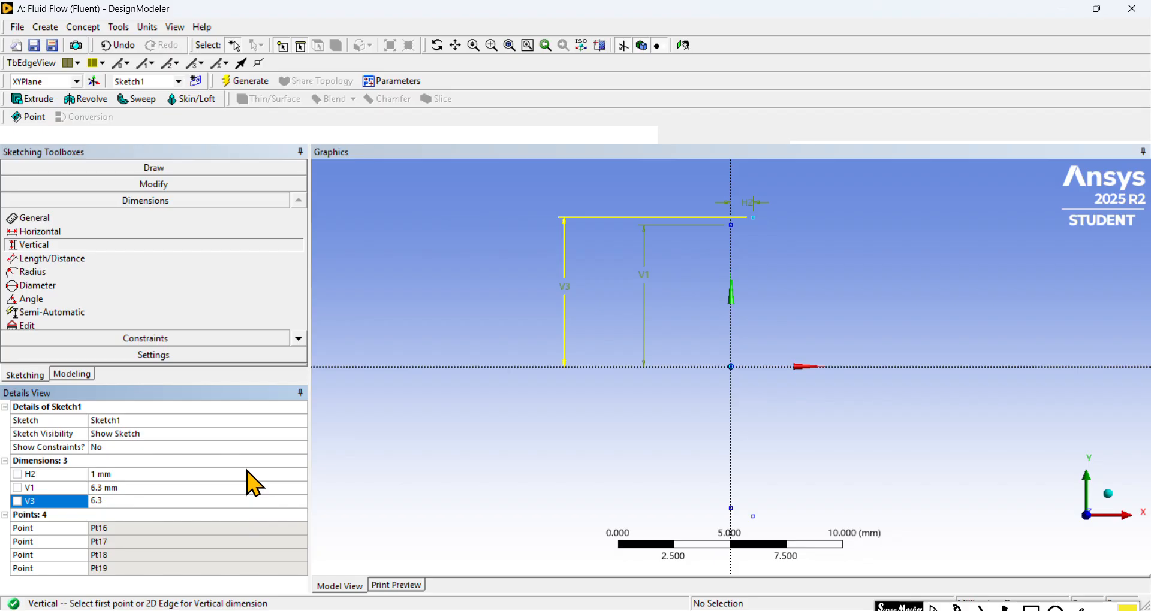
text(3)
key(Return)
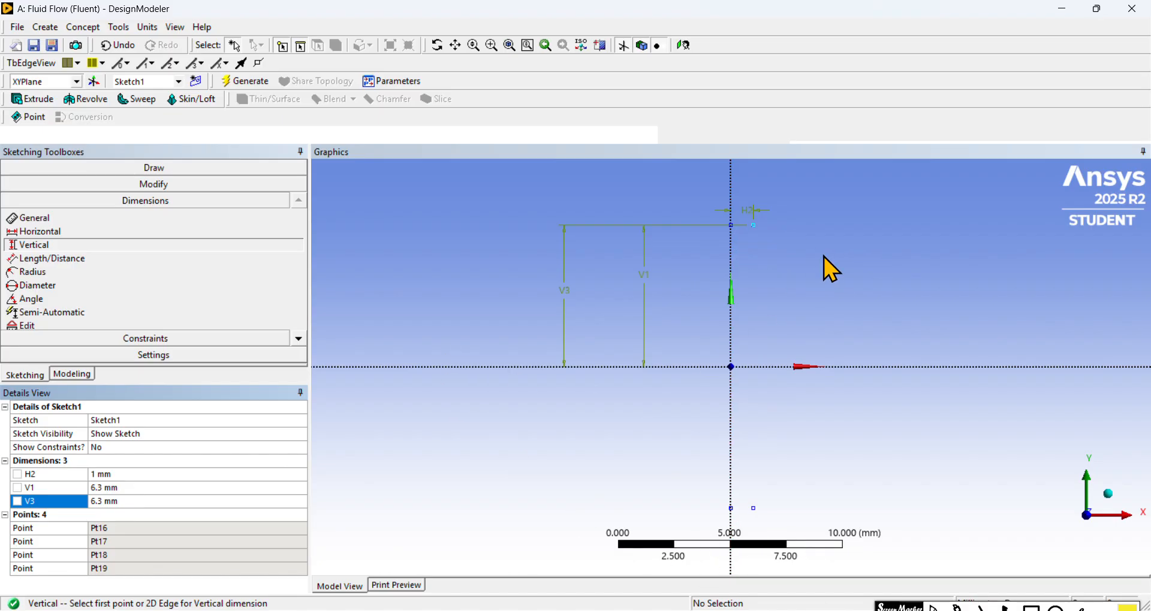
Step: Place a third pair of construction points, one above and one below the X axis, a short distance right of the second pair
scroll(824, 256, down, 1)
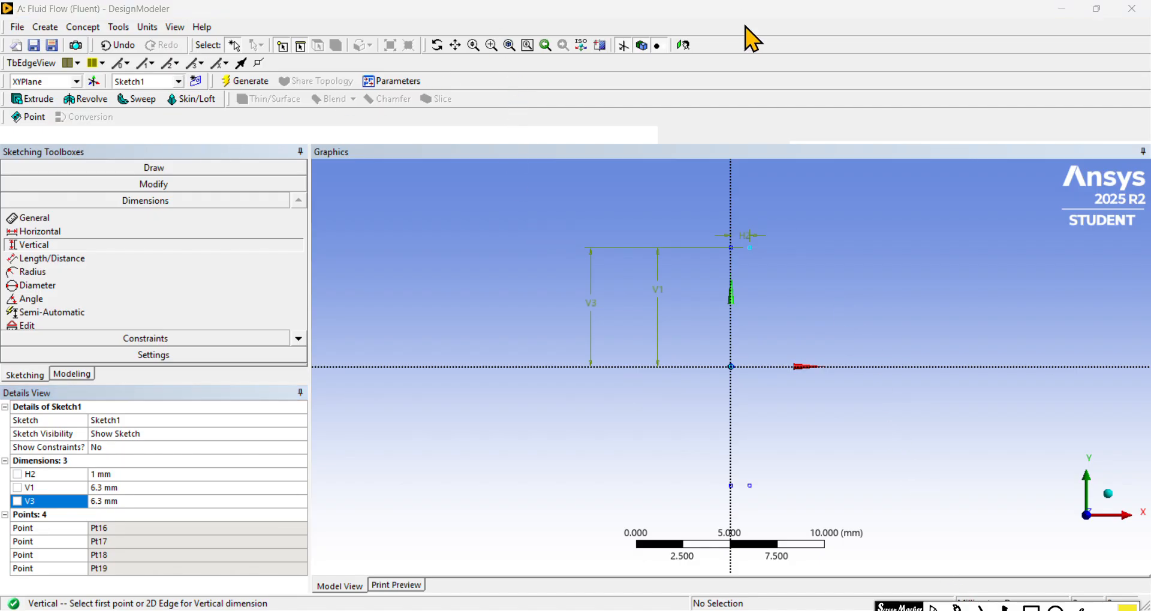
click(204, 170)
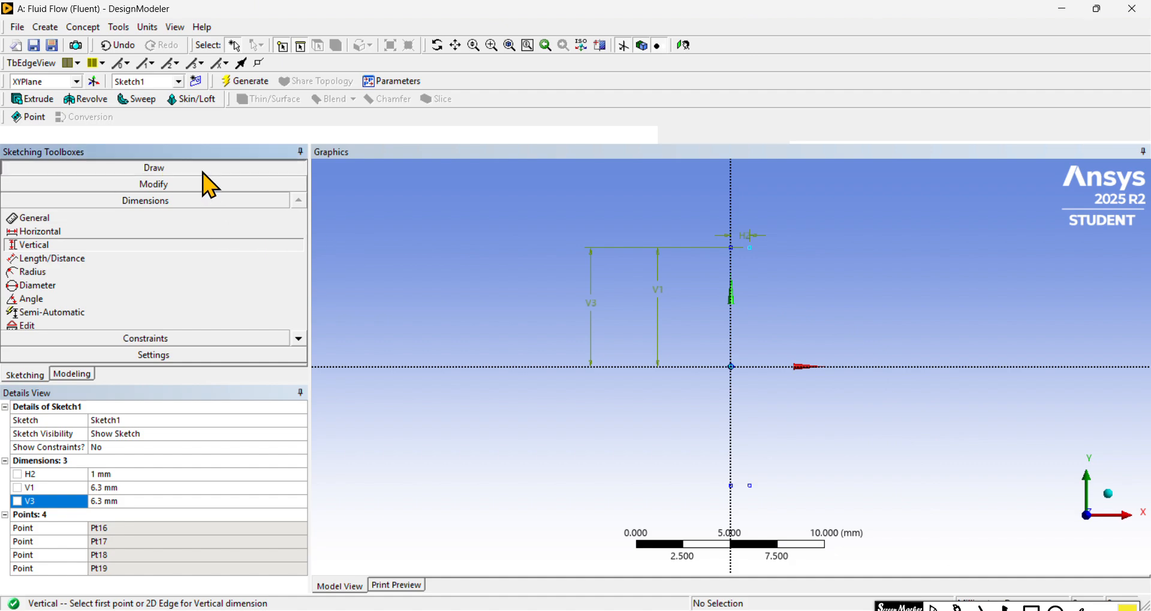
click(299, 307)
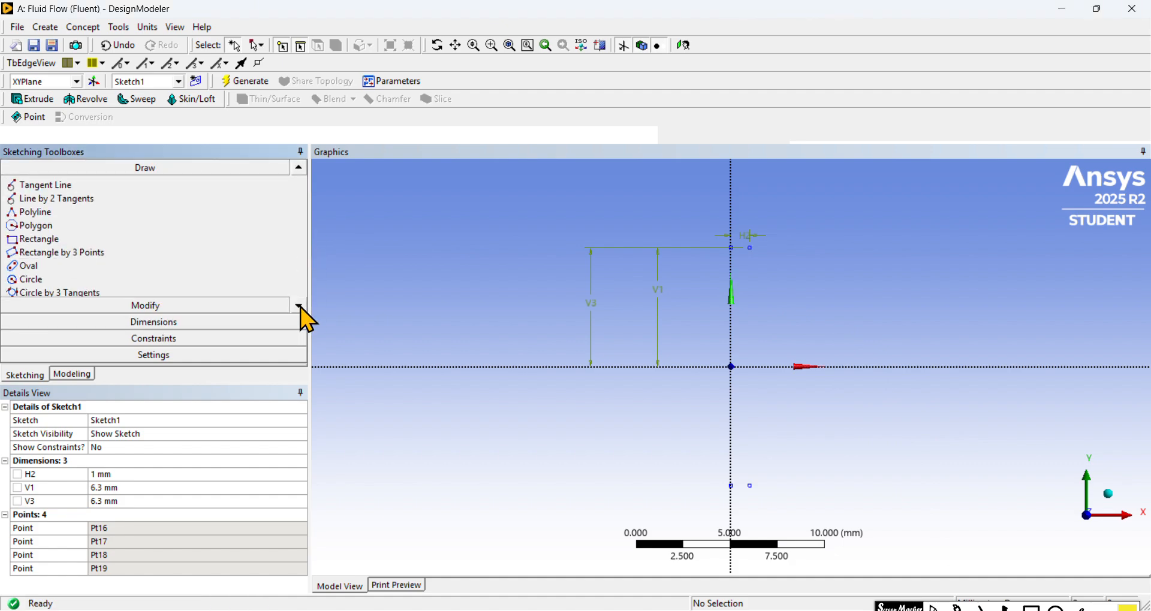
click(299, 306)
click(299, 307)
click(300, 306)
click(300, 307)
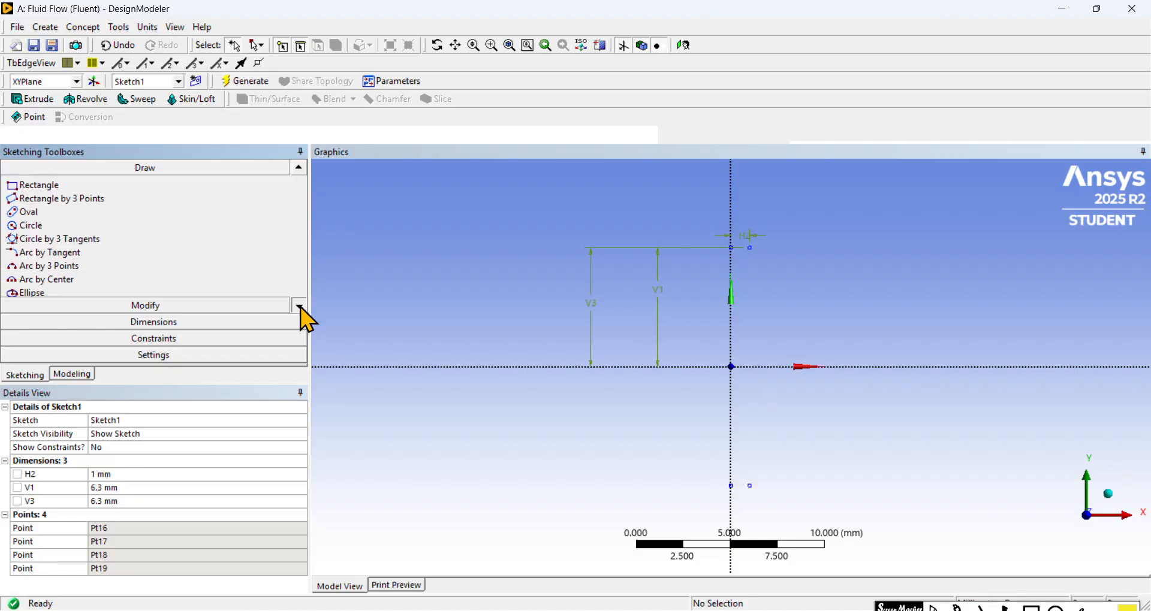
click(300, 307)
click(300, 307)
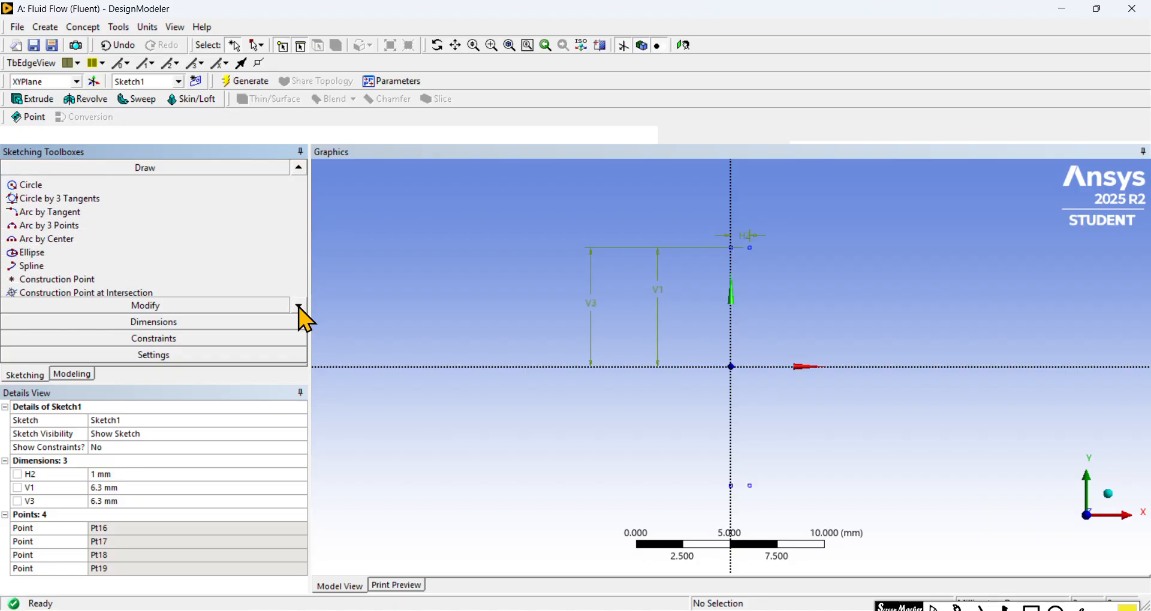
click(185, 279)
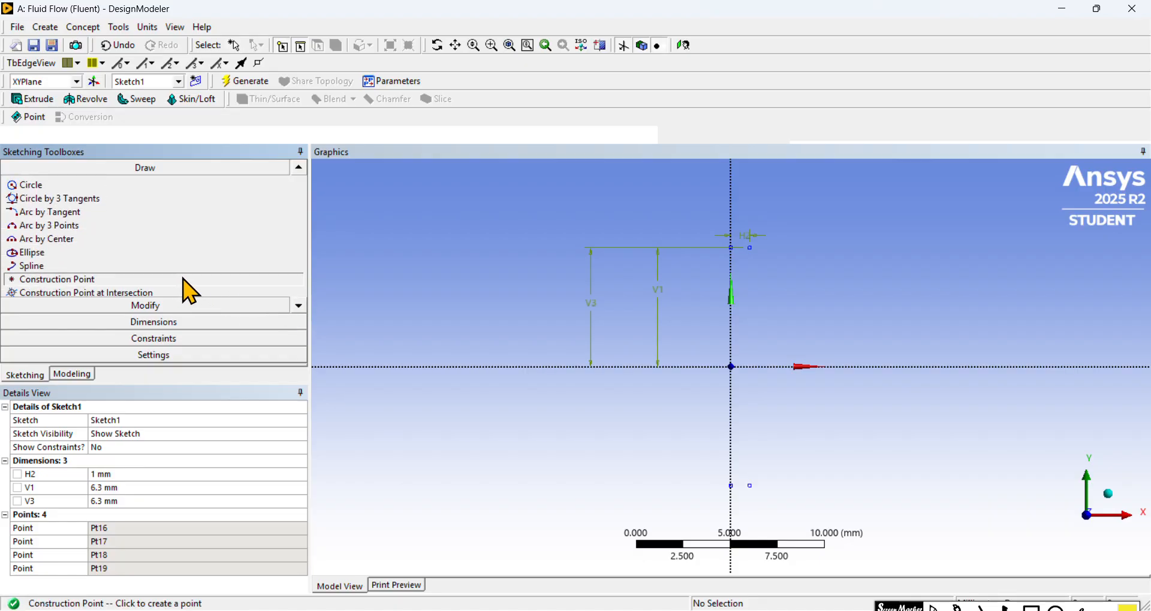
click(783, 247)
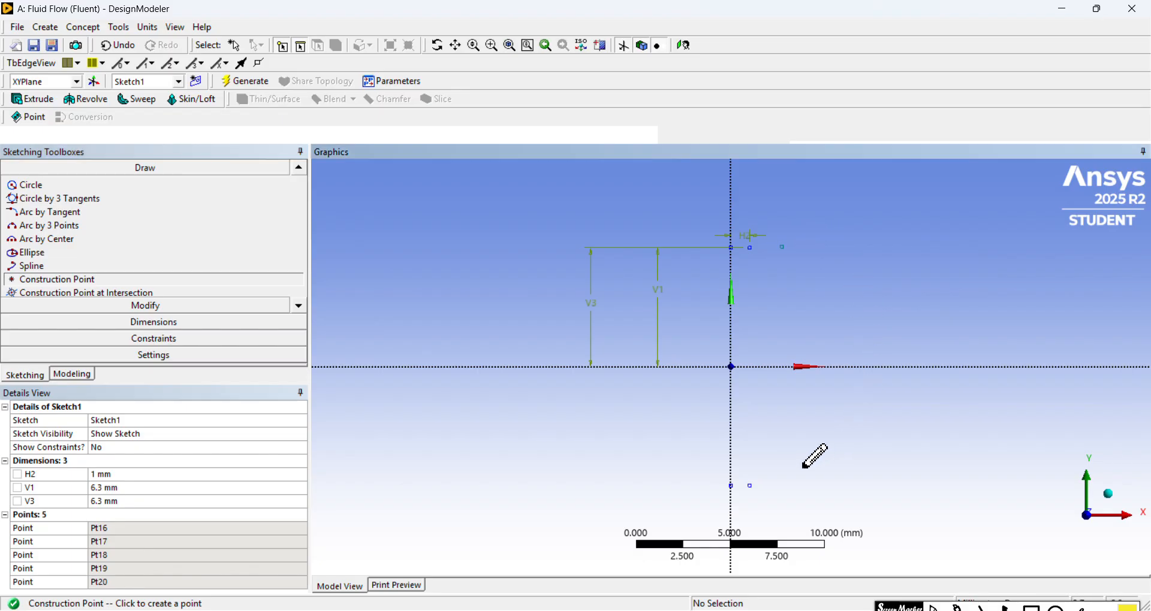
click(777, 486)
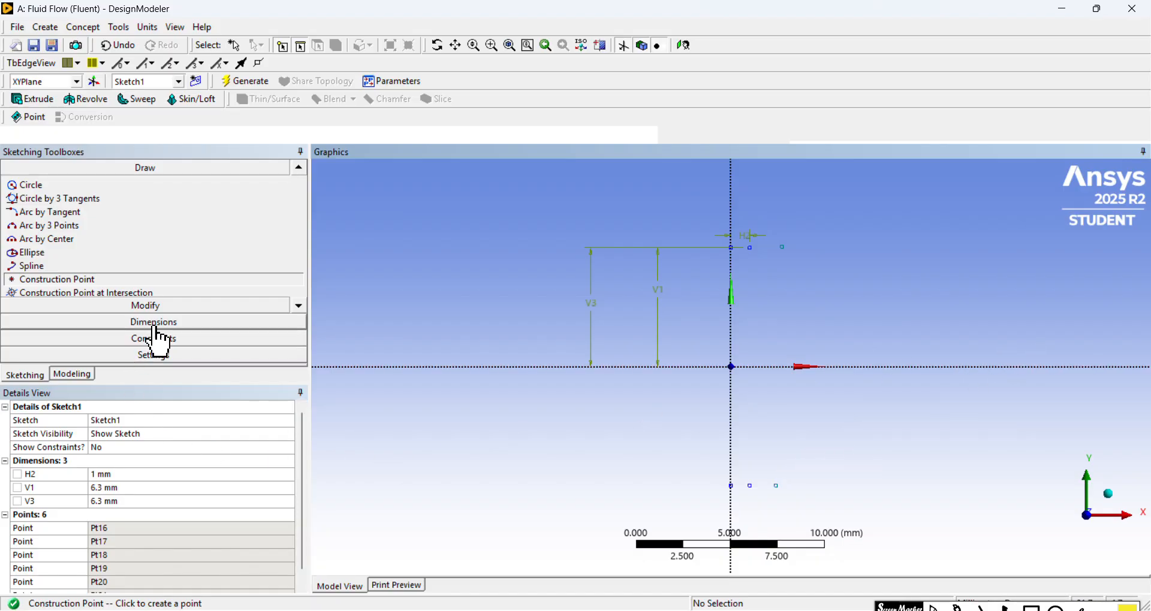
Step: Apply a Symmetry constraint to the third pair of construction points, using the X axis as the axis of symmetry
click(192, 339)
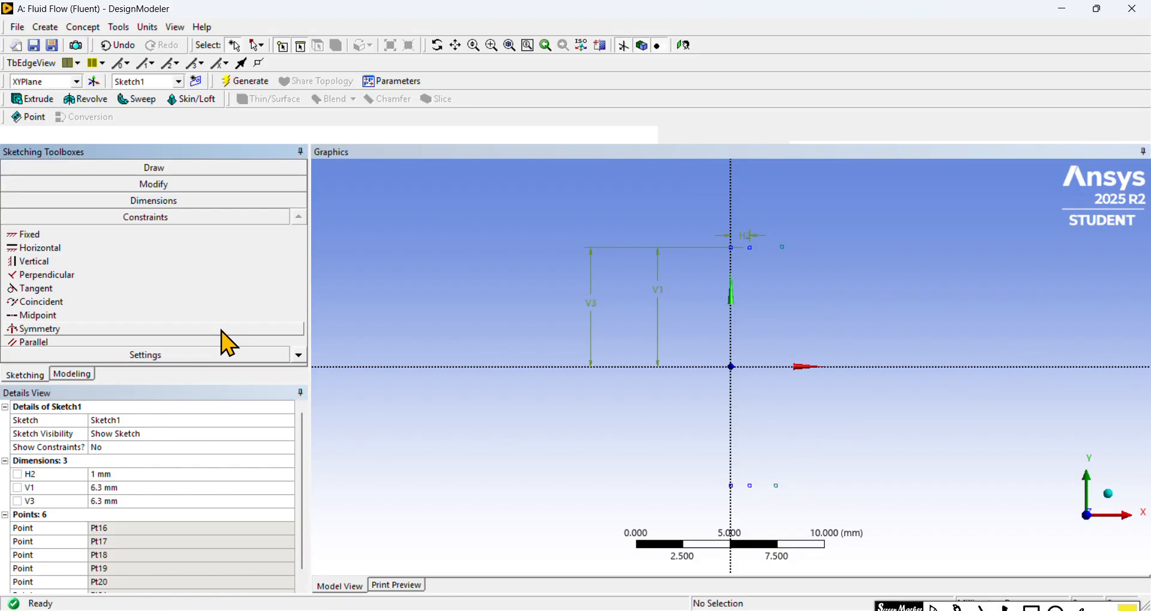
click(174, 329)
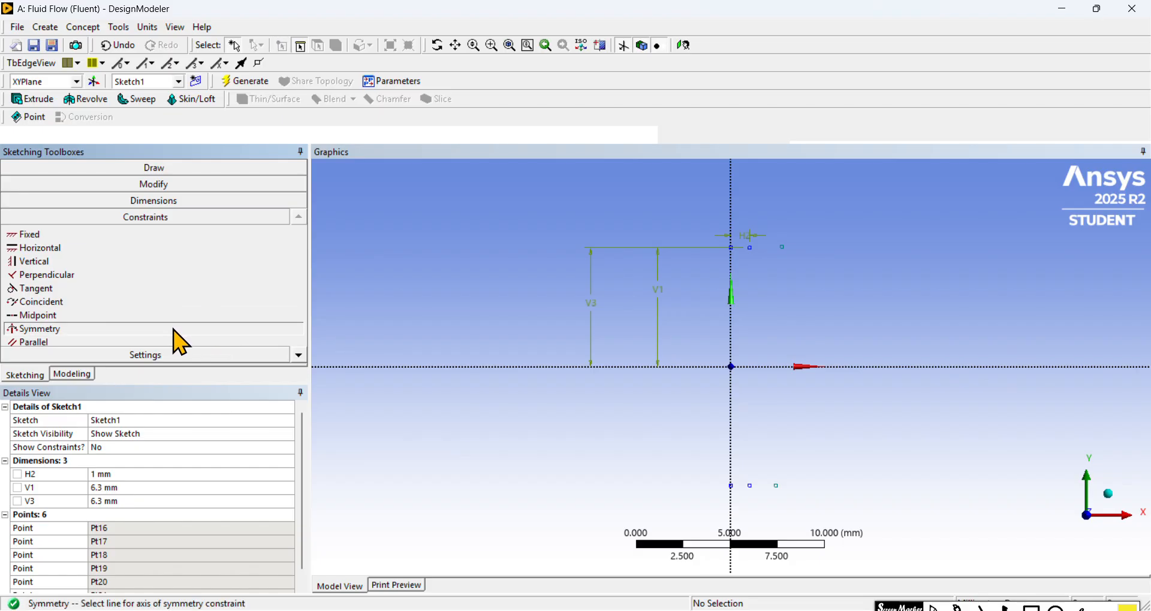
click(985, 368)
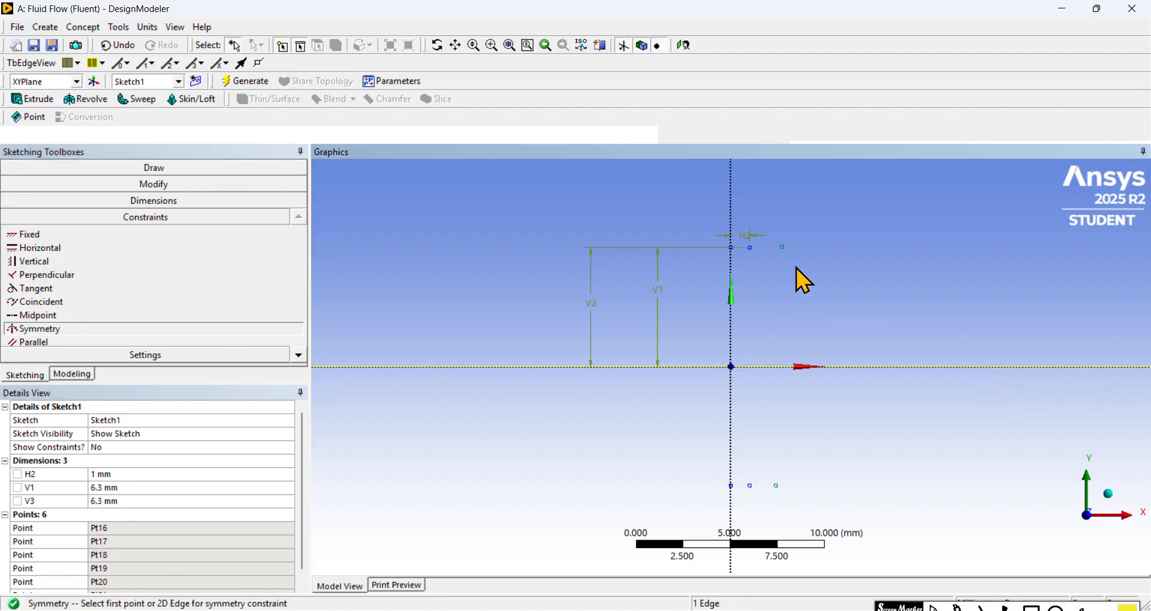
click(782, 248)
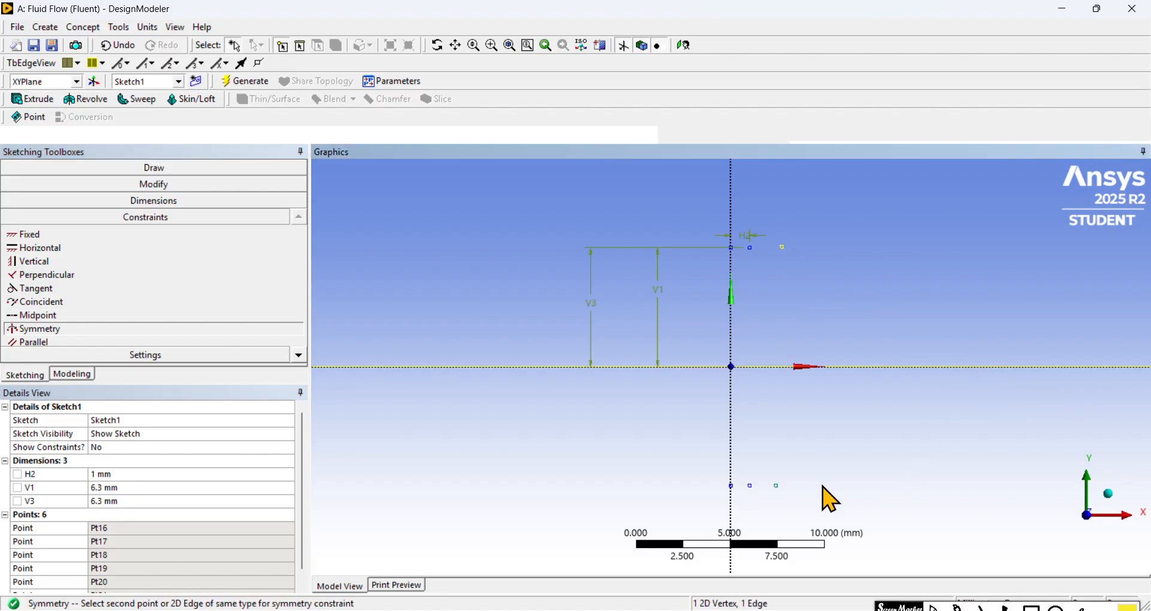
click(776, 486)
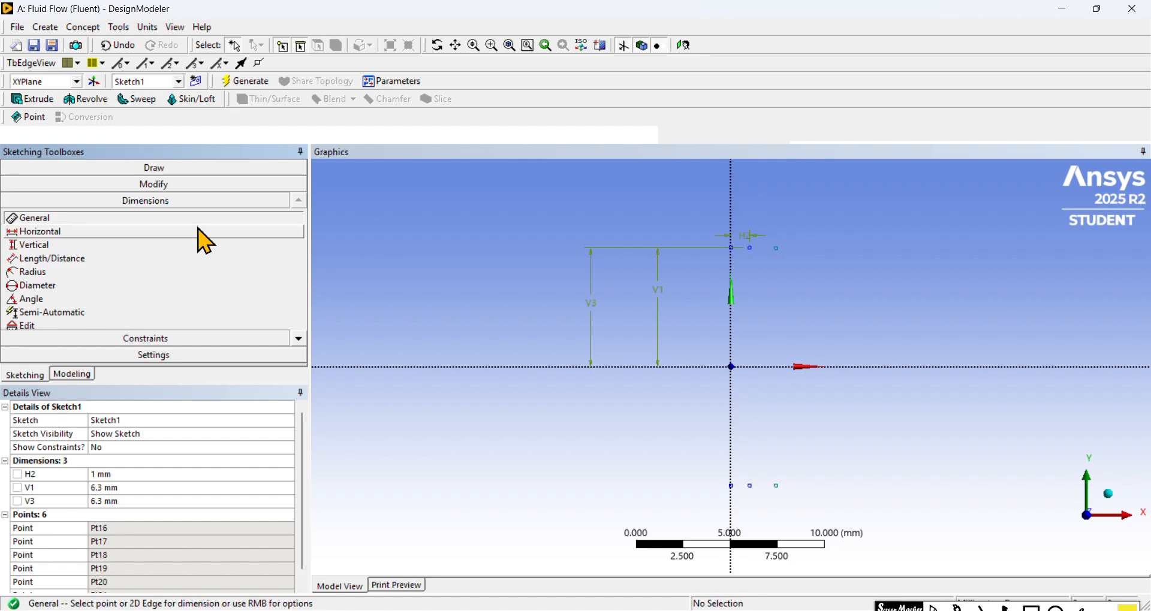
Step: Add a horizontal dimension between the Y axis and the upper point of the third construction pair and set it to 2 mm
click(201, 233)
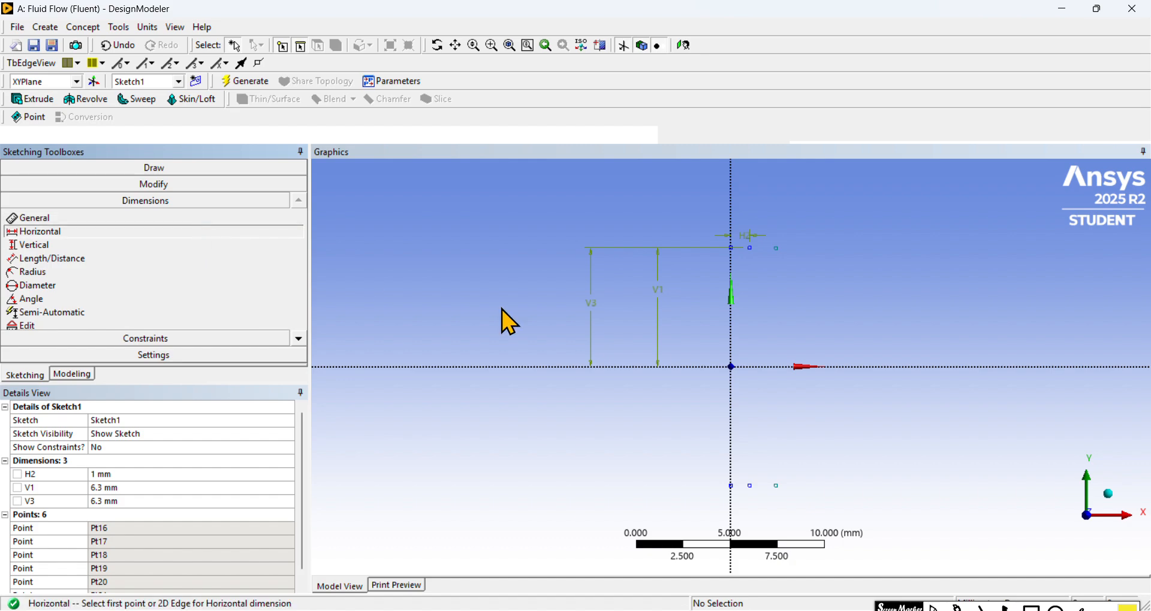
click(735, 192)
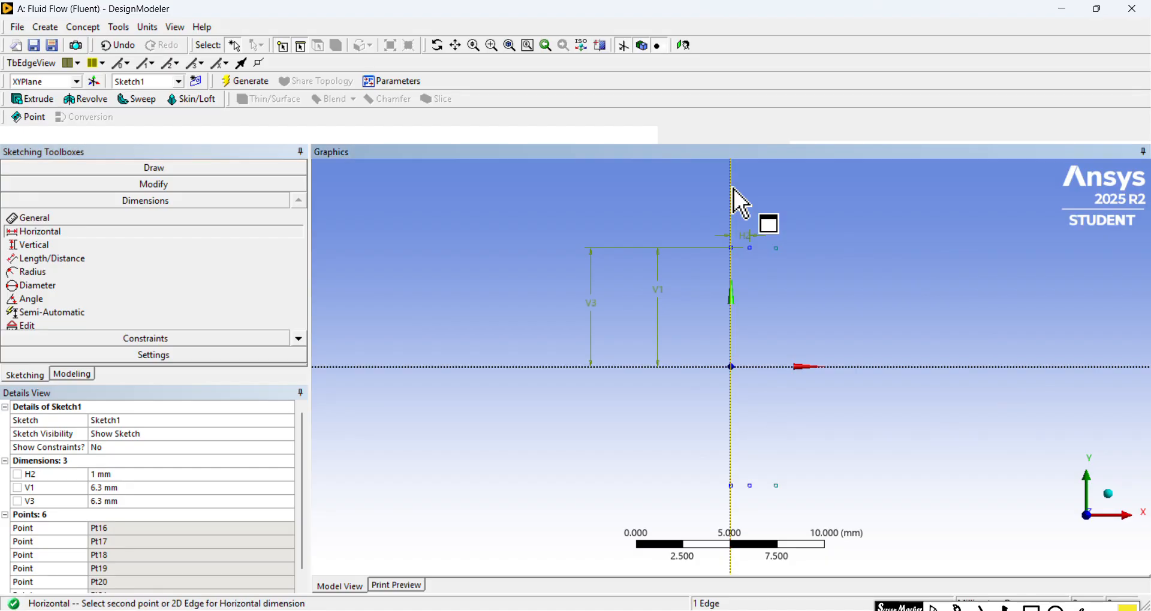
click(778, 247)
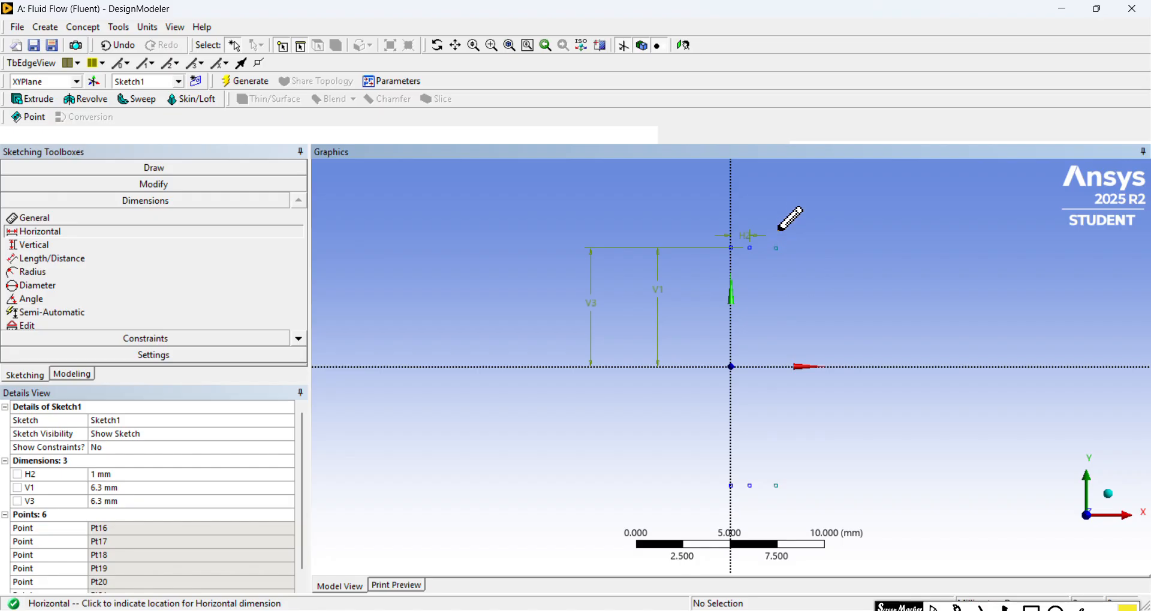
click(777, 200)
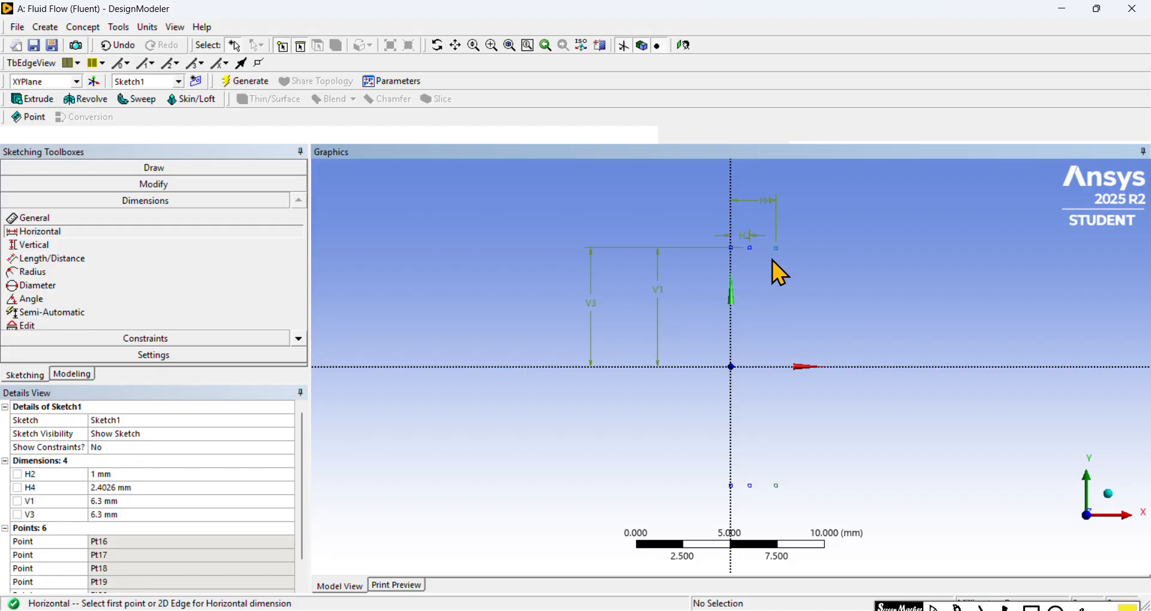
click(163, 488)
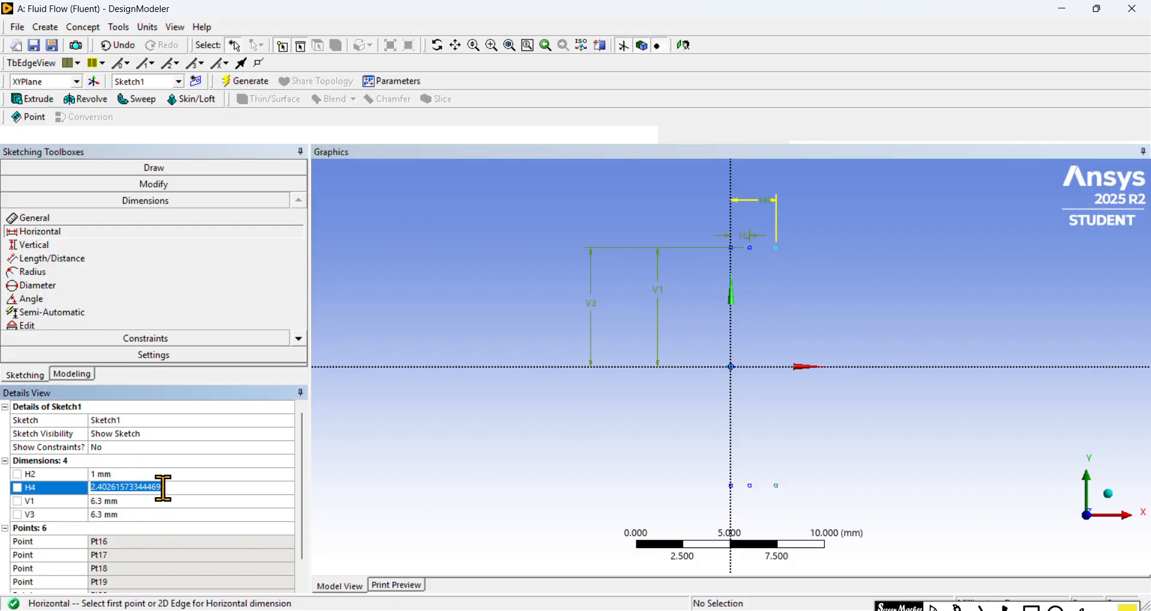
text(2)
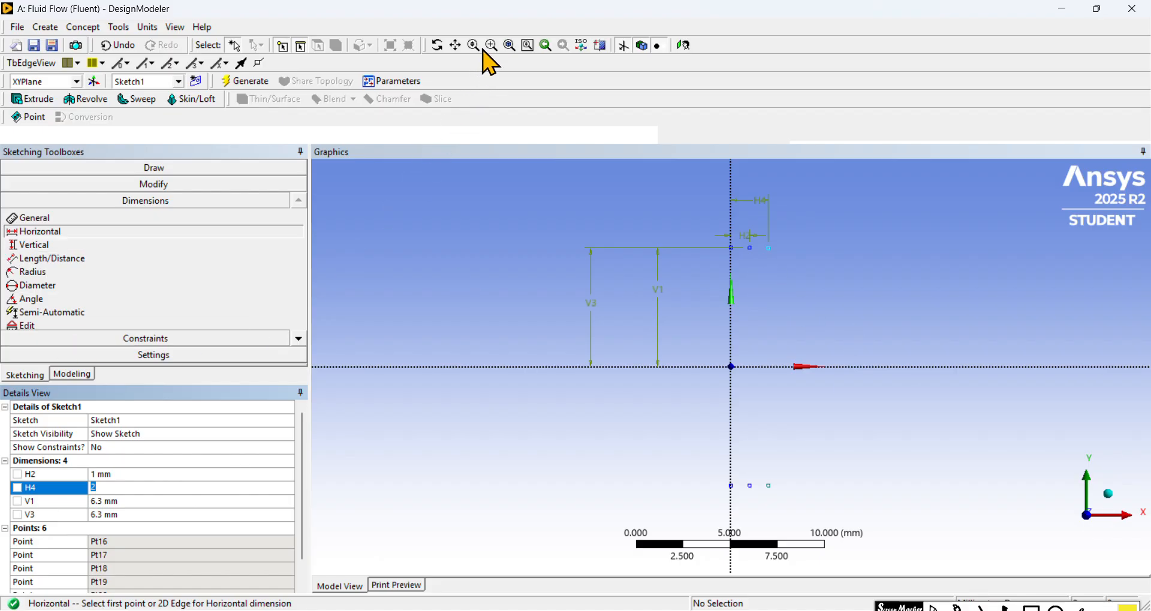
Step: Add a vertical dimension between the X axis and the upper point of the third construction pair and set it to 6.2 mm
click(75, 246)
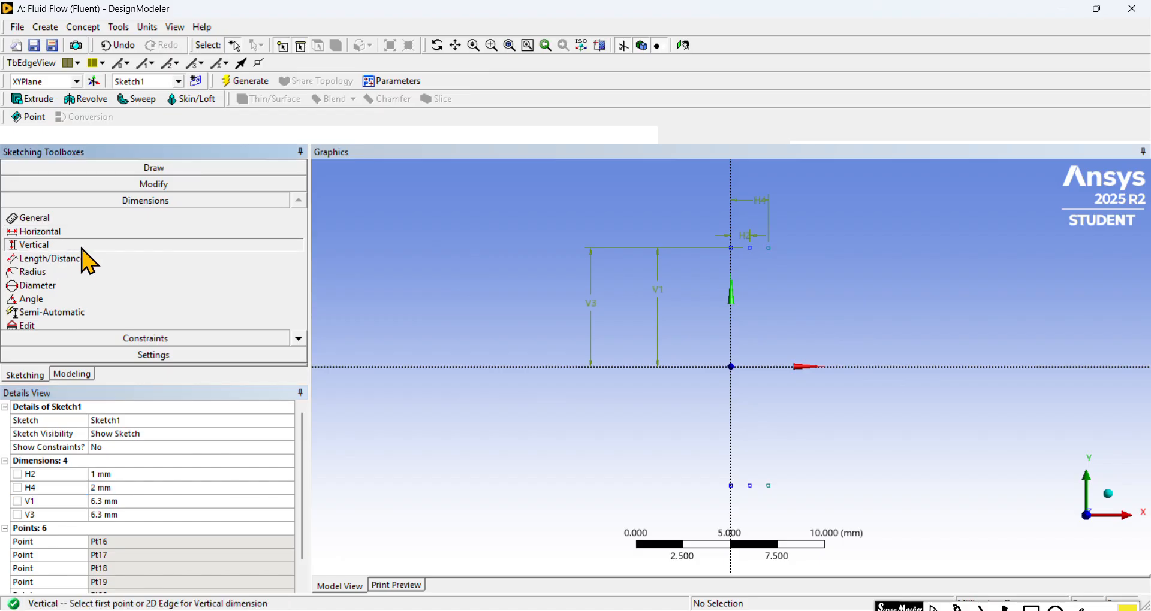
click(870, 366)
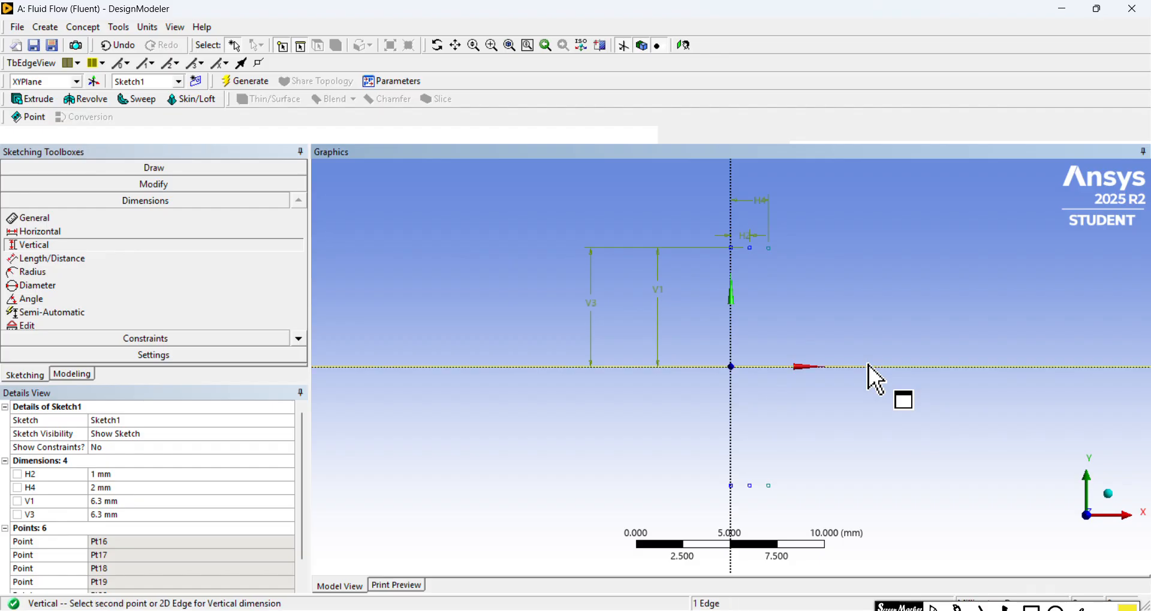
click(770, 248)
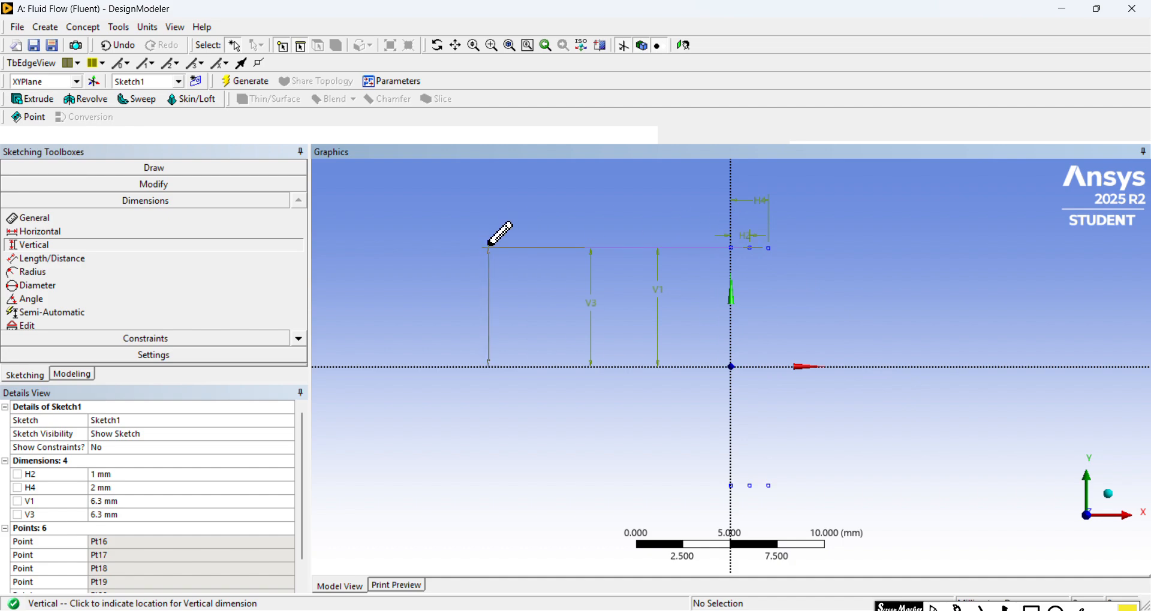
click(489, 252)
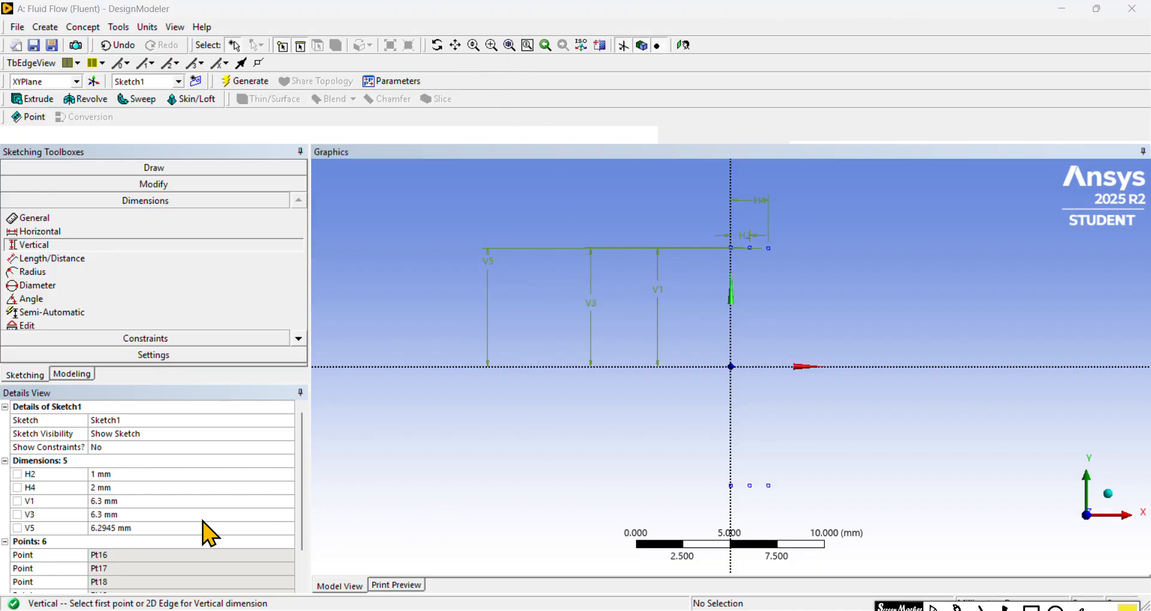
click(170, 529)
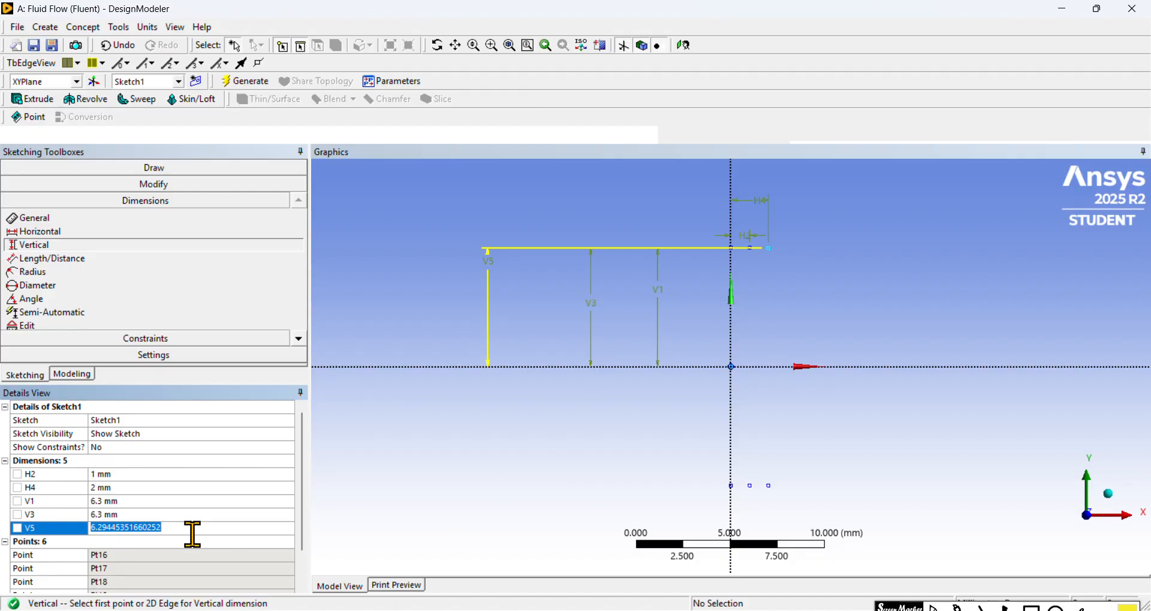
text(6.2)
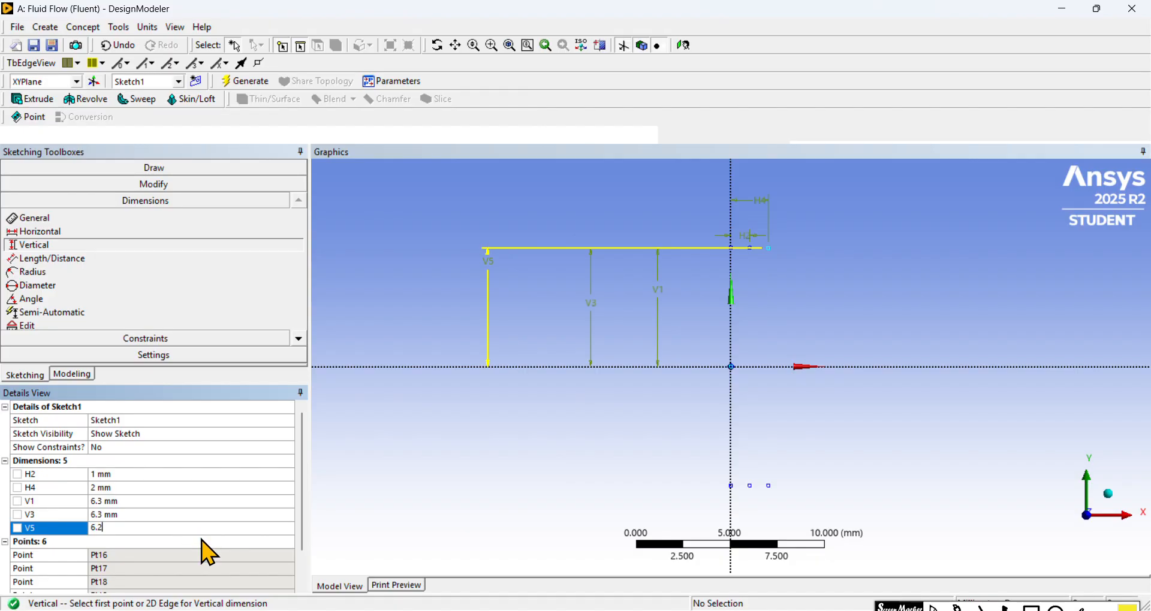
key(Return)
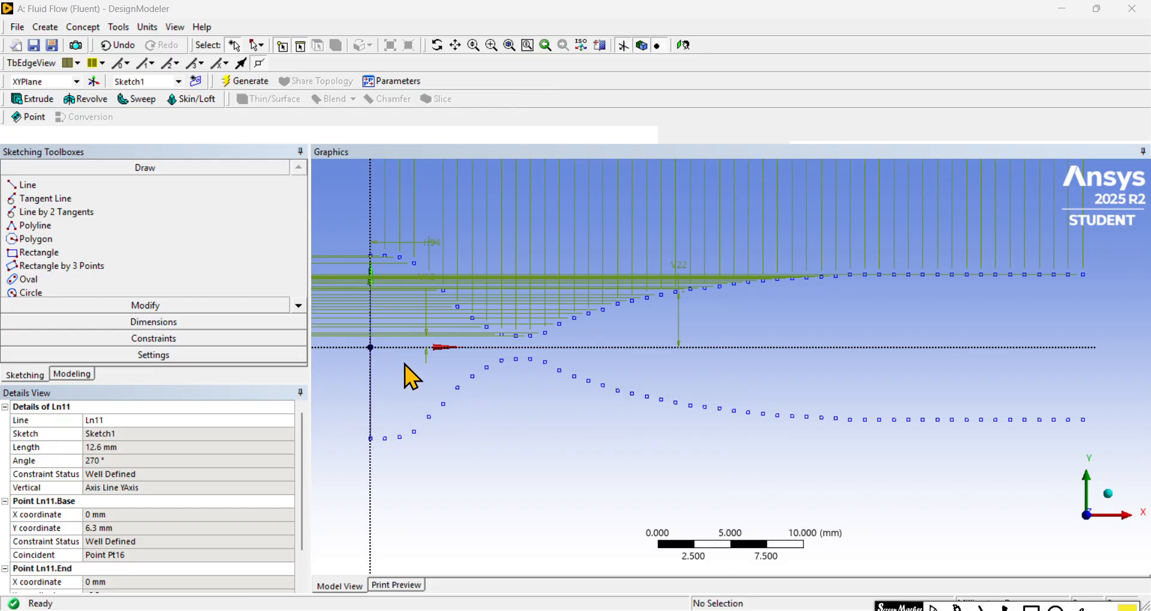
Step: Examine the complete set of mirrored construction points along the nozzle, from the inlet through the throat to the outlet
scroll(418, 294, up, 1)
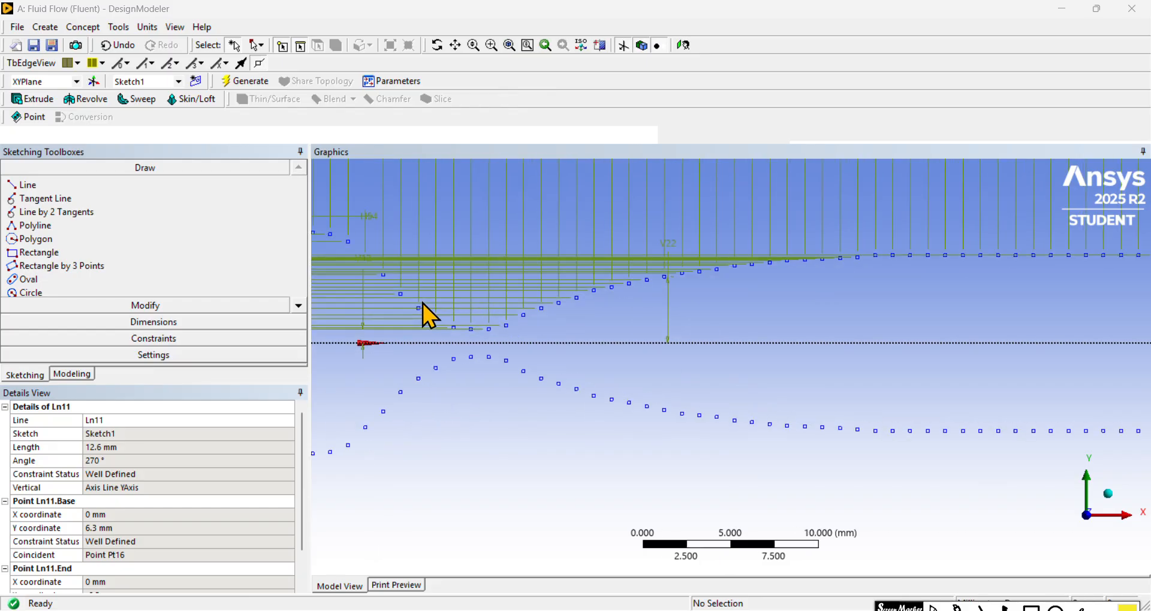
click(455, 45)
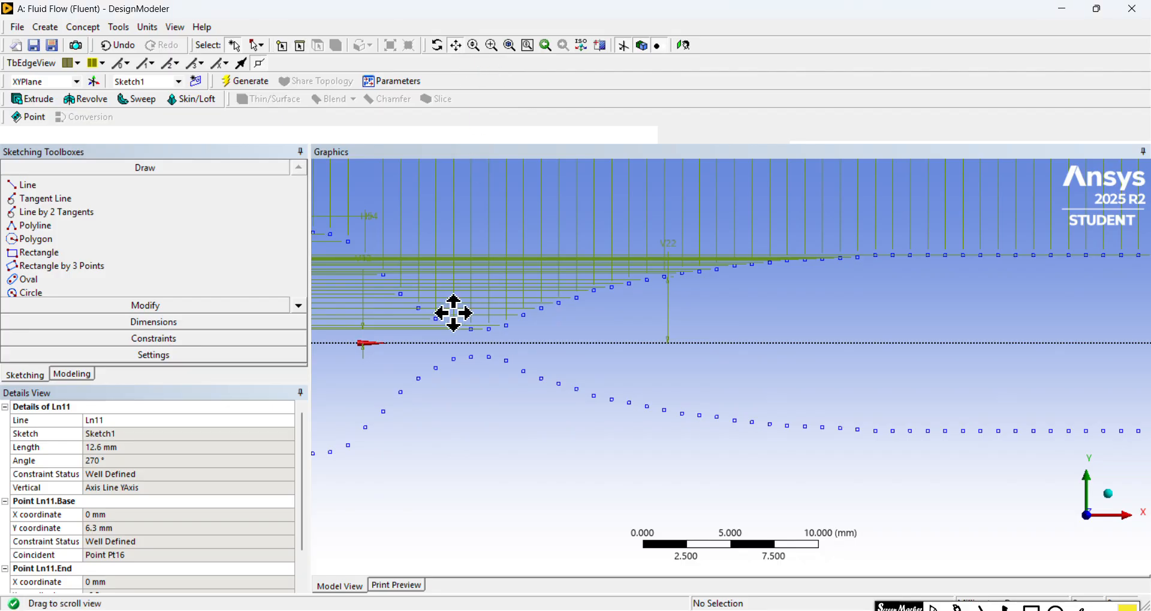
drag(452, 311, 697, 314)
scroll(618, 273, up, 2)
drag(653, 227, 665, 303)
scroll(635, 310, up, 2)
drag(595, 290, 634, 203)
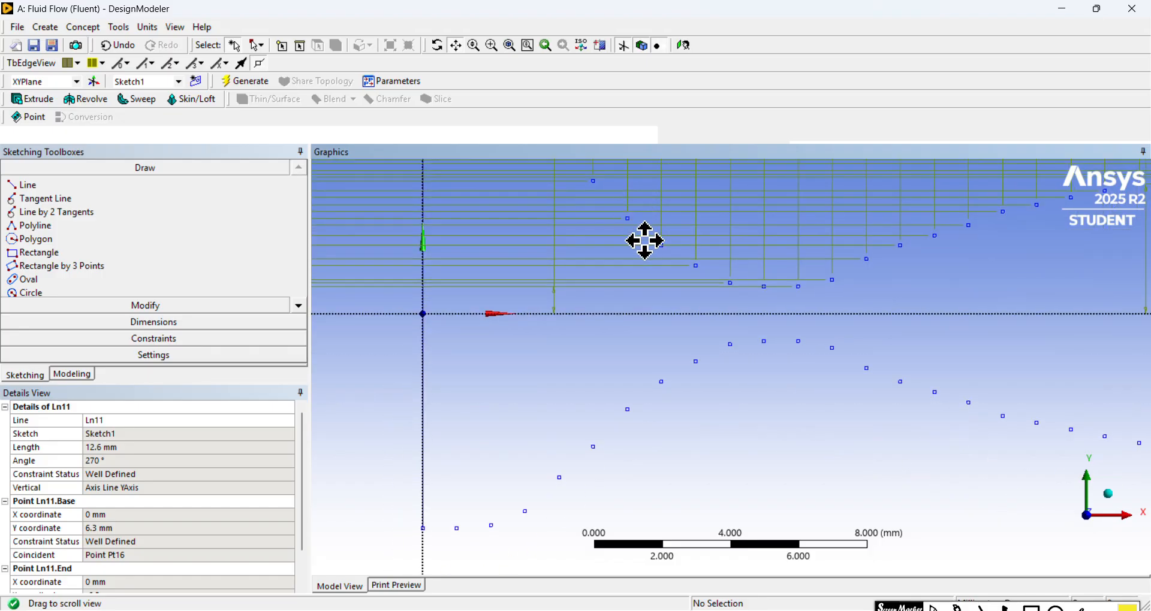
scroll(643, 240, up, 1)
scroll(645, 240, down, 1)
drag(464, 186, 452, 285)
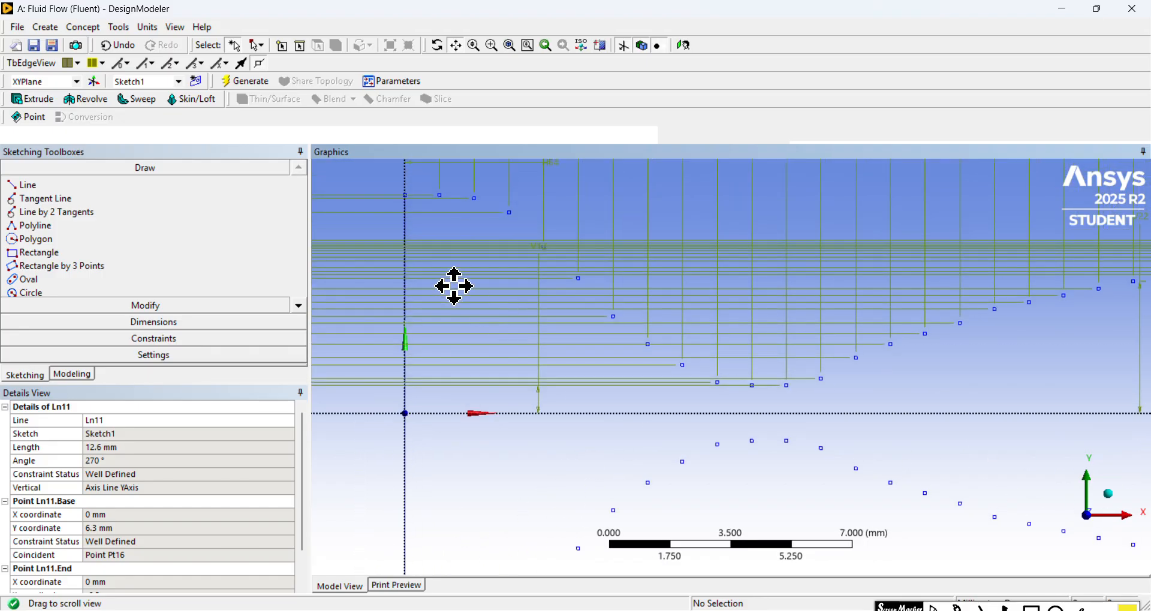
drag(644, 353, 416, 304)
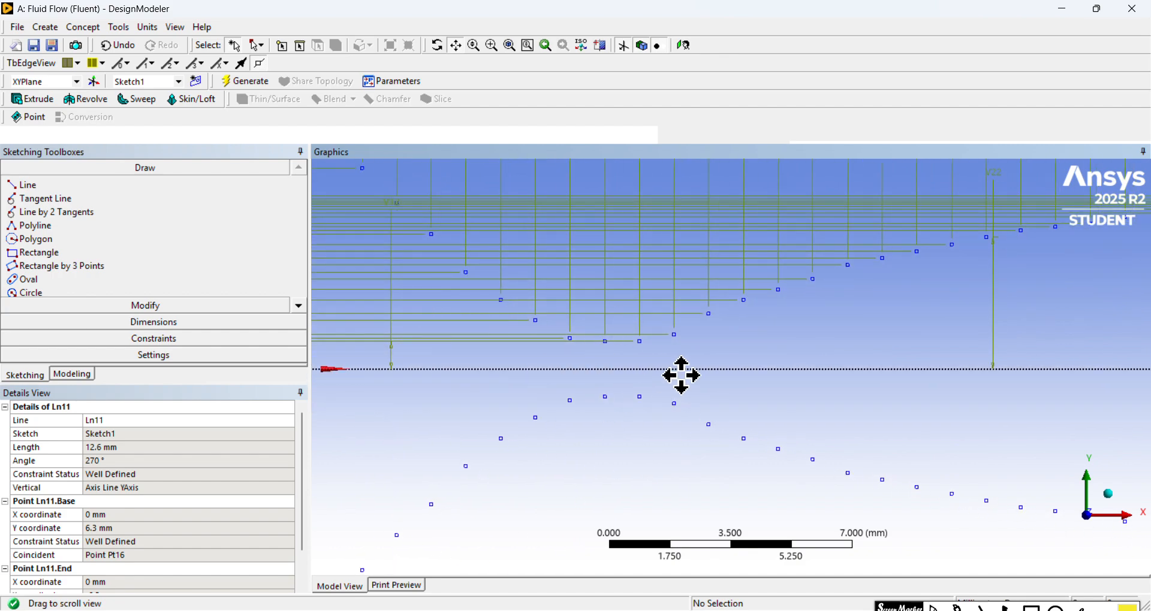
mouse_move(774, 374)
mouse_down()
mouse_move(587, 408)
mouse_move(471, 406)
mouse_up()
drag(880, 362, 631, 366)
scroll(659, 367, down, 4)
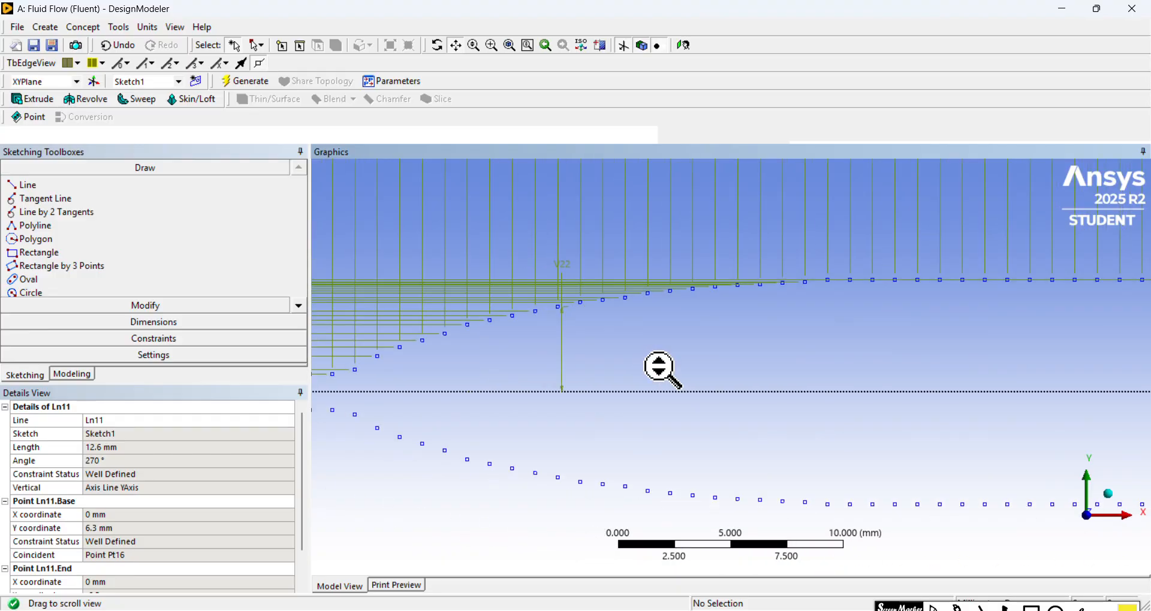
drag(831, 378, 665, 367)
drag(907, 351, 734, 354)
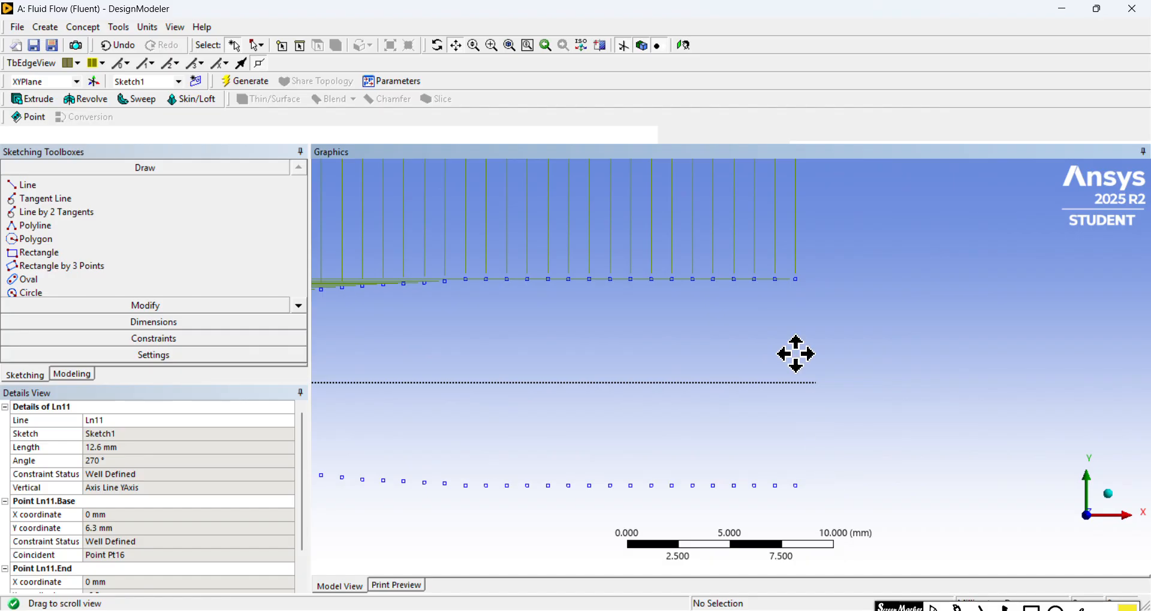
drag(567, 351, 924, 303)
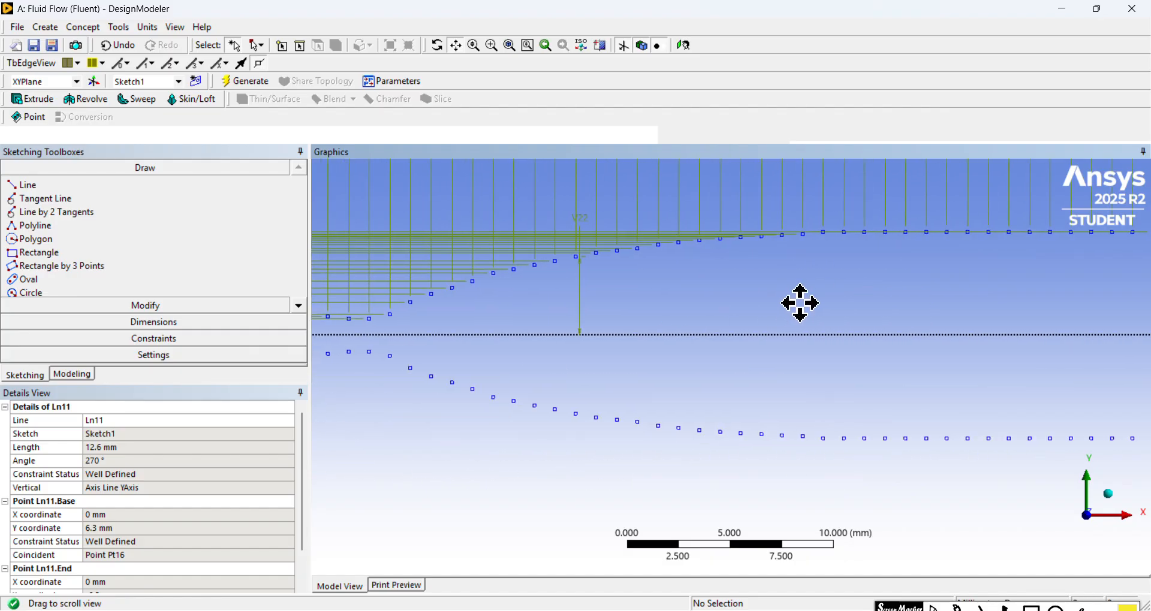
scroll(780, 305, down, 4)
mouse_move(611, 333)
mouse_down()
mouse_move(676, 333)
mouse_move(649, 332)
mouse_up()
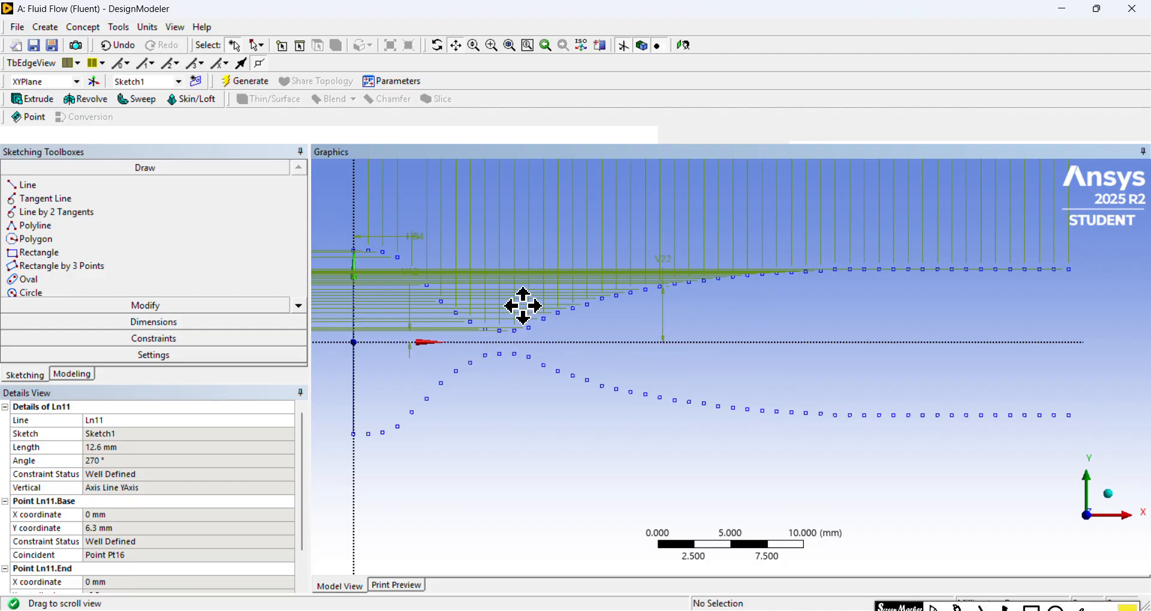
mouse_move(473, 229)
mouse_down()
mouse_move(598, 234)
mouse_move(702, 298)
mouse_move(660, 311)
mouse_move(657, 264)
mouse_up()
scroll(598, 234, up, 5)
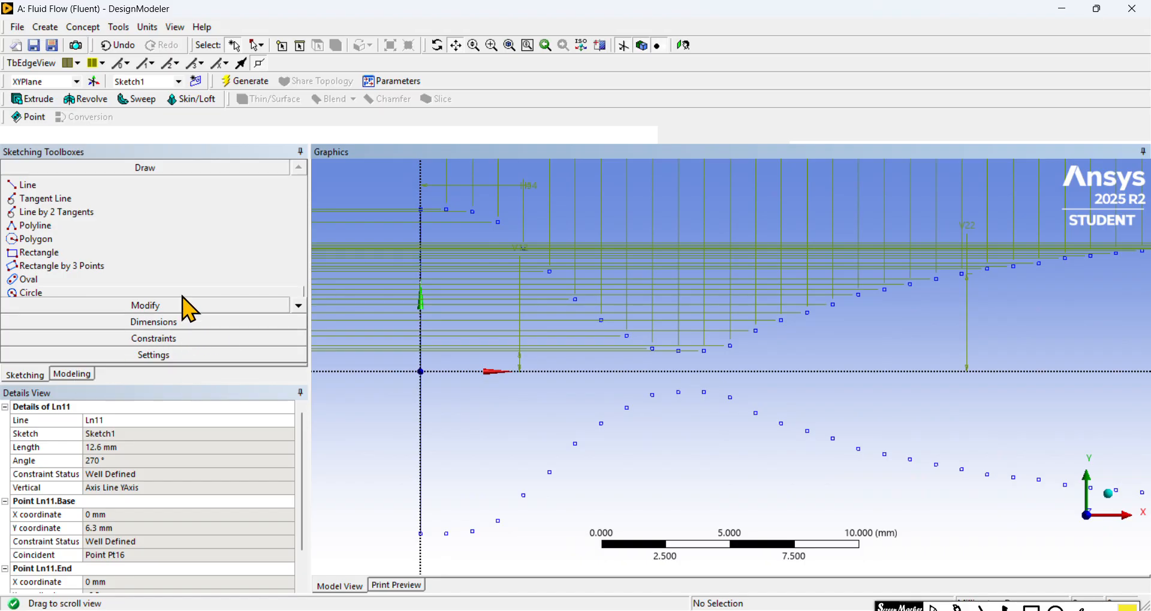
Step: Start a flexible spline at the upper inlet point on the Y axis and pass it through the upper points at X = 1 to 4 mm
click(299, 306)
click(298, 307)
click(298, 307)
click(299, 306)
click(298, 306)
click(299, 306)
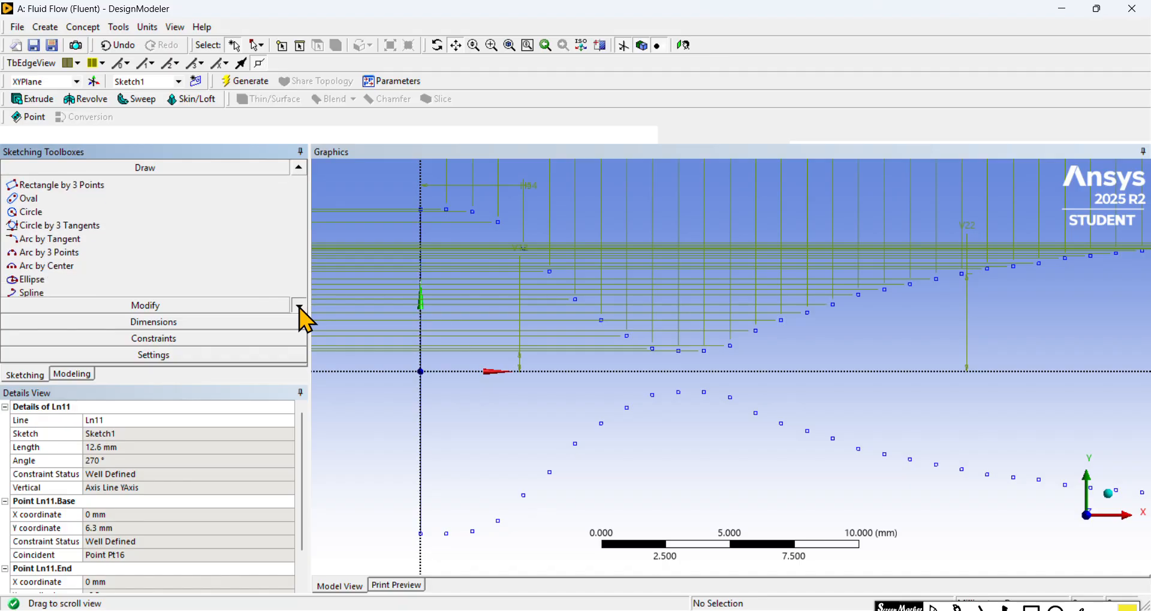
click(299, 307)
click(299, 308)
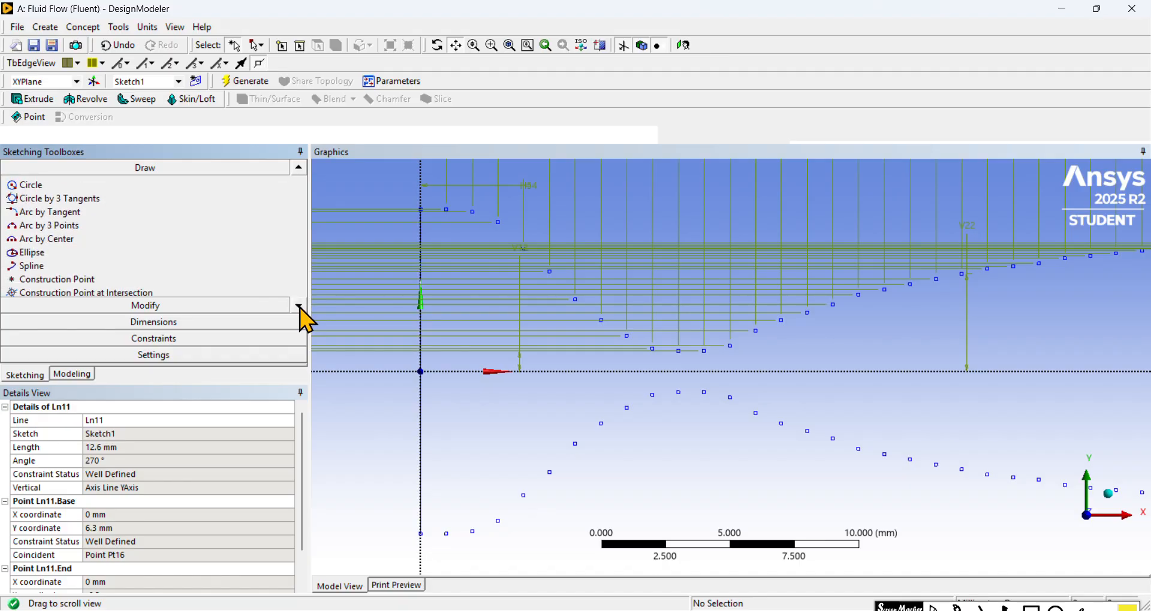
click(147, 267)
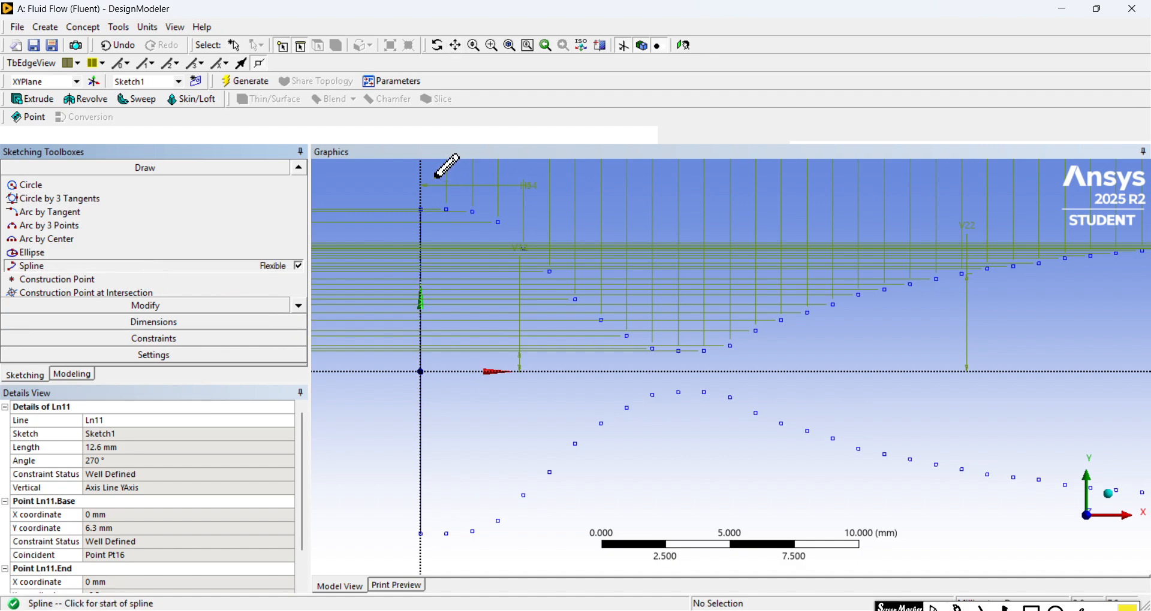
scroll(407, 172, up, 1)
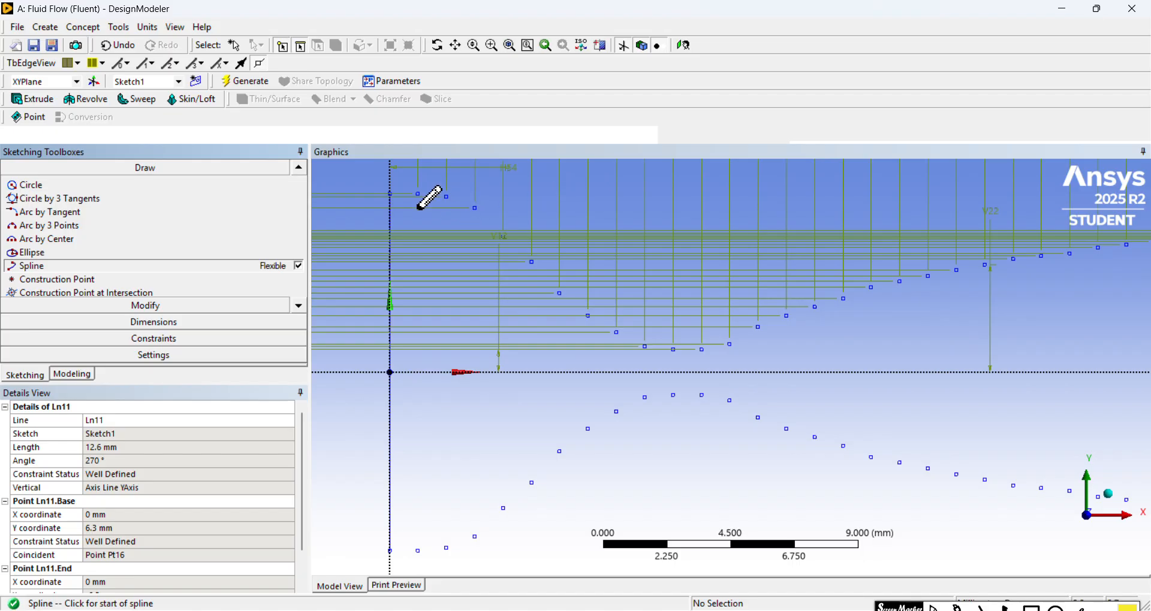
click(455, 46)
drag(507, 235, 582, 329)
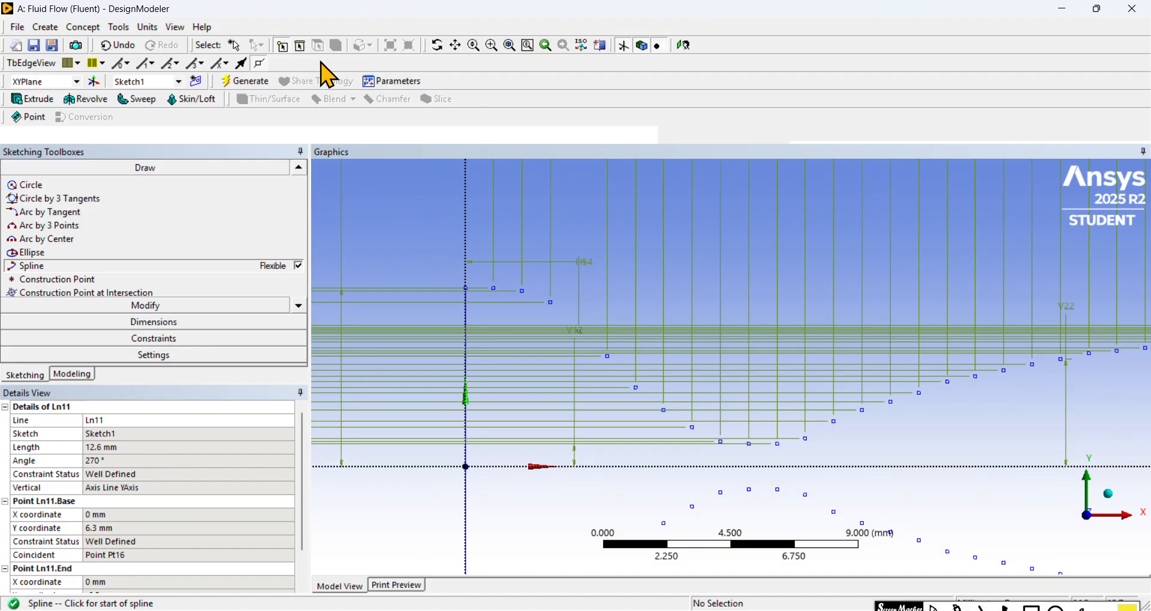
scroll(474, 225, up, 2)
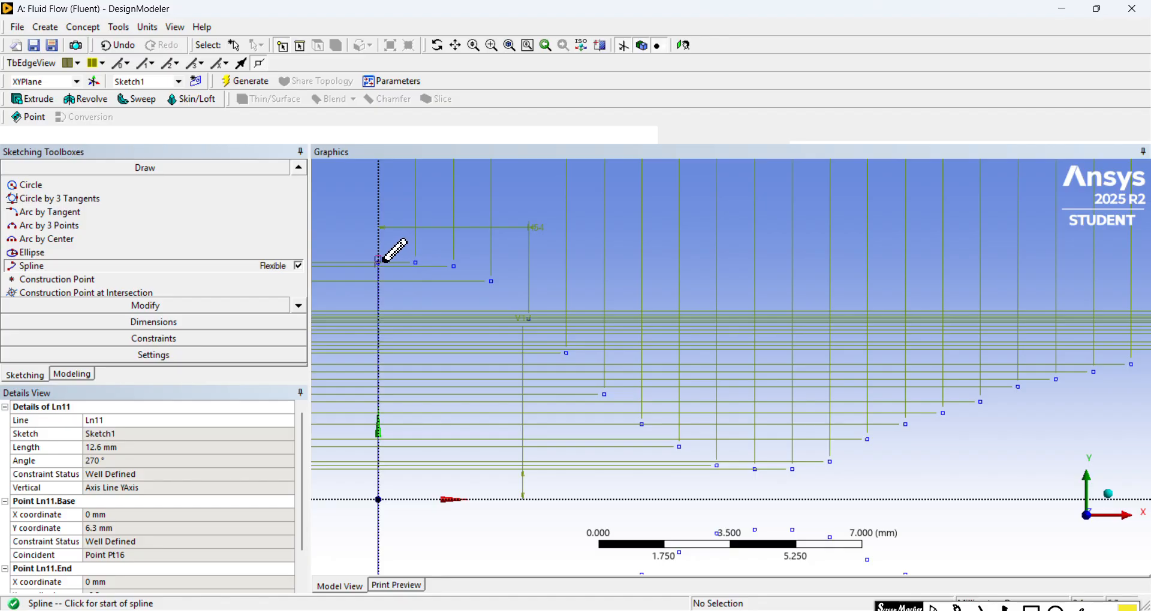
scroll(396, 266, up, 1)
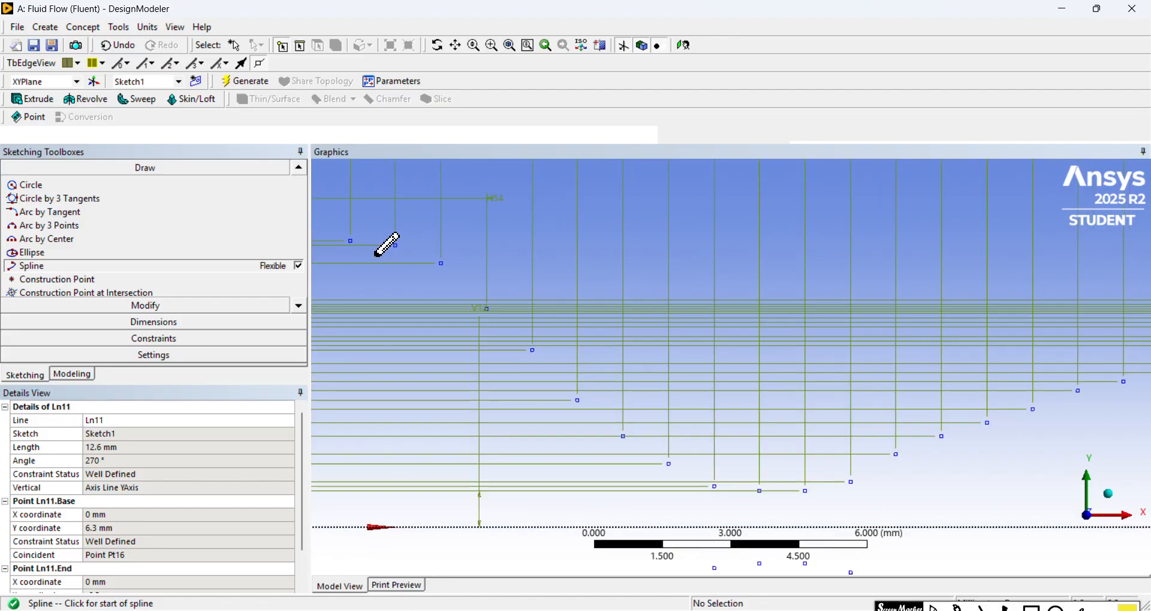
click(457, 46)
mouse_move(336, 255)
mouse_down()
mouse_move(527, 332)
mouse_move(618, 288)
mouse_move(699, 280)
mouse_move(581, 249)
mouse_move(519, 162)
mouse_up()
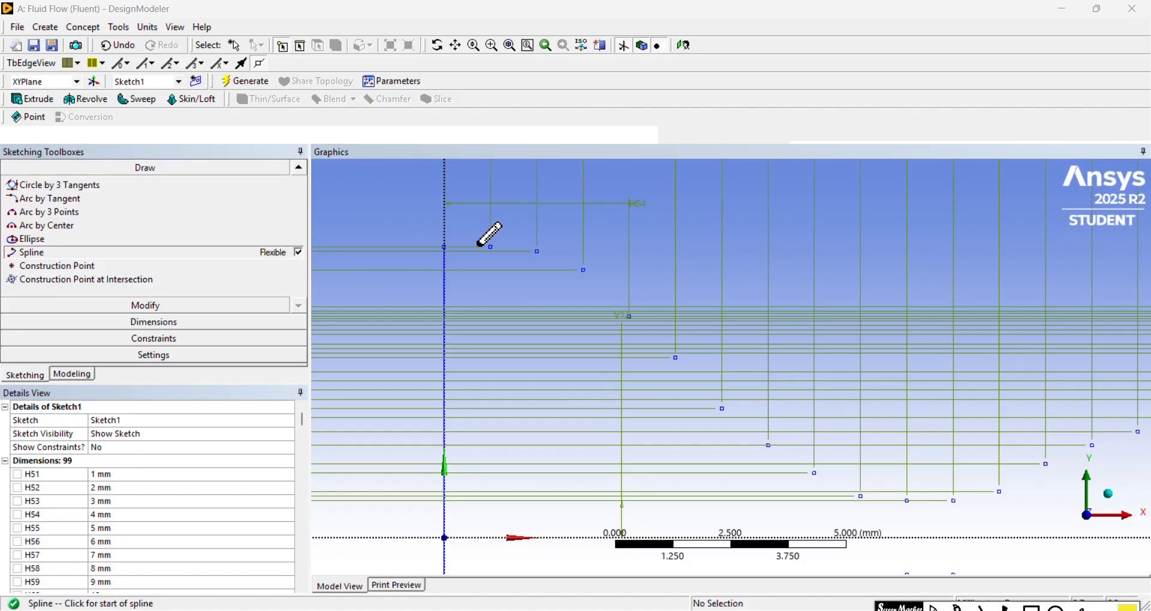
click(444, 245)
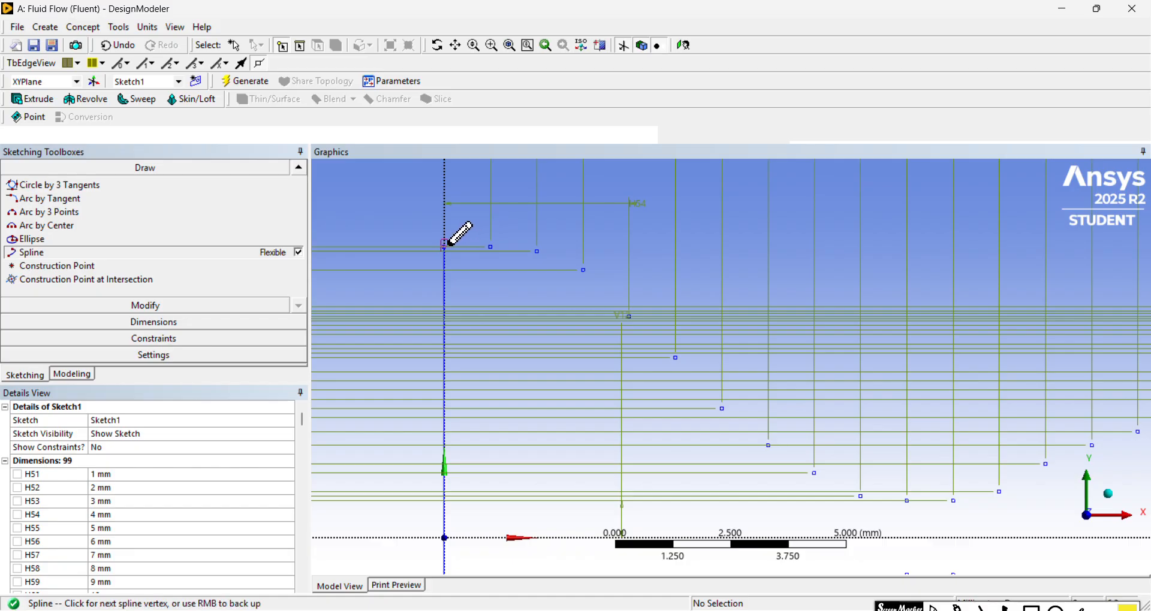
click(491, 245)
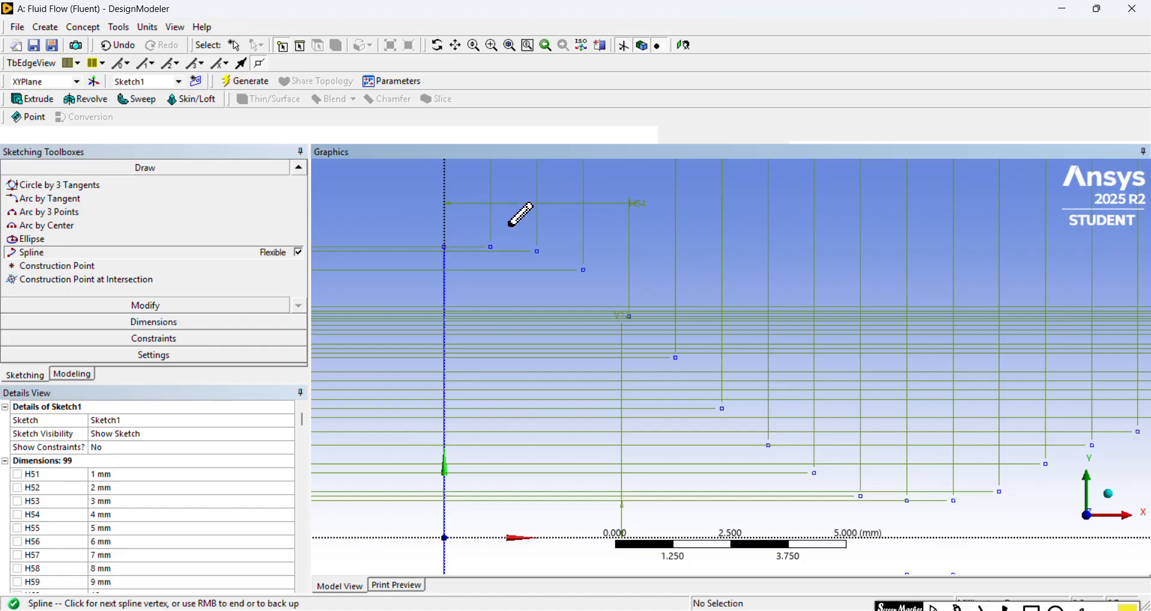
click(537, 251)
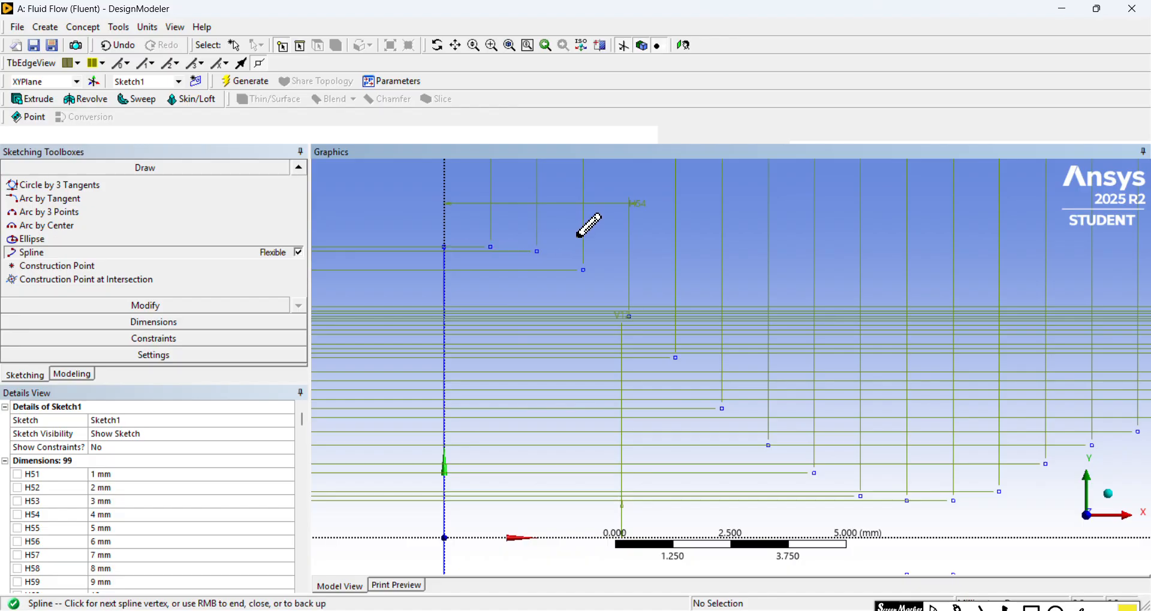
click(584, 269)
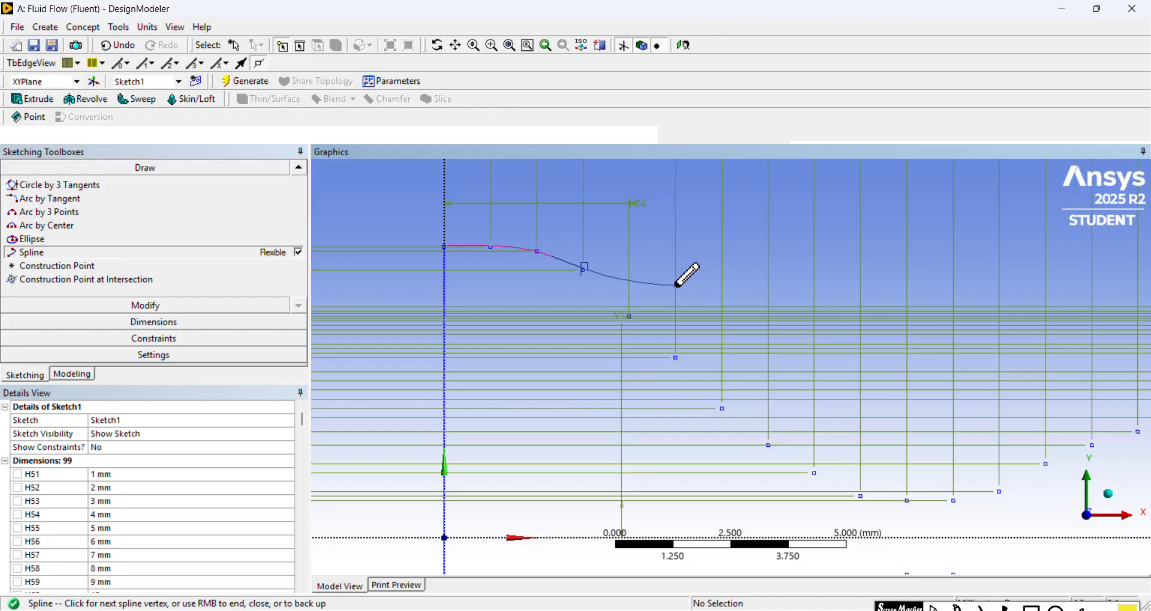
click(629, 315)
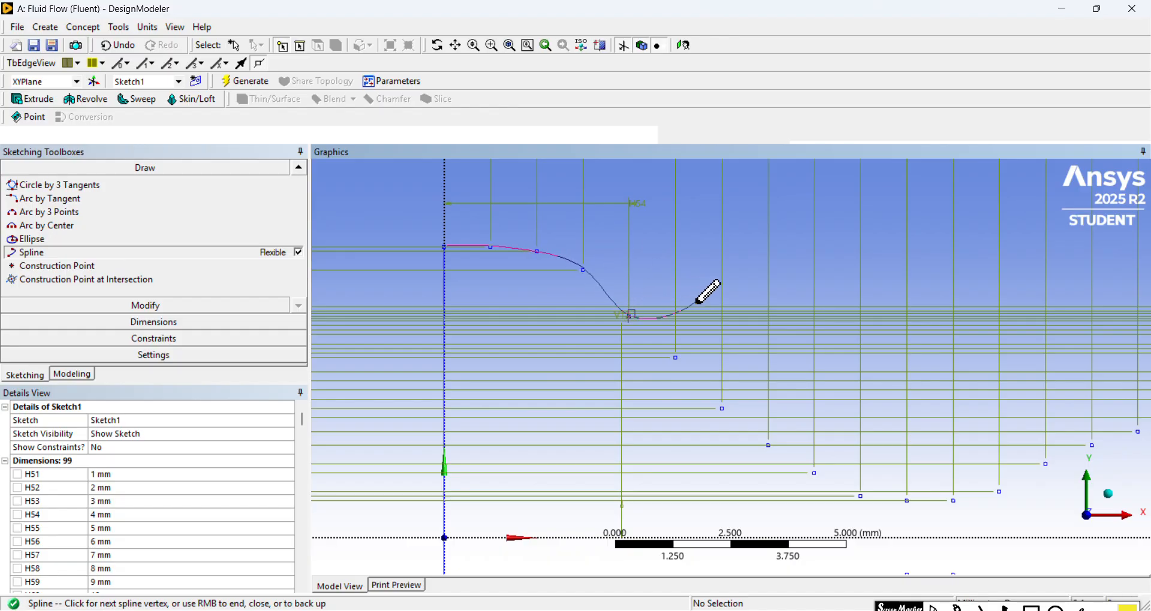
Step: Continue the spline down the converging wall through the upper construction points at X = 5 to 9 mm
click(675, 356)
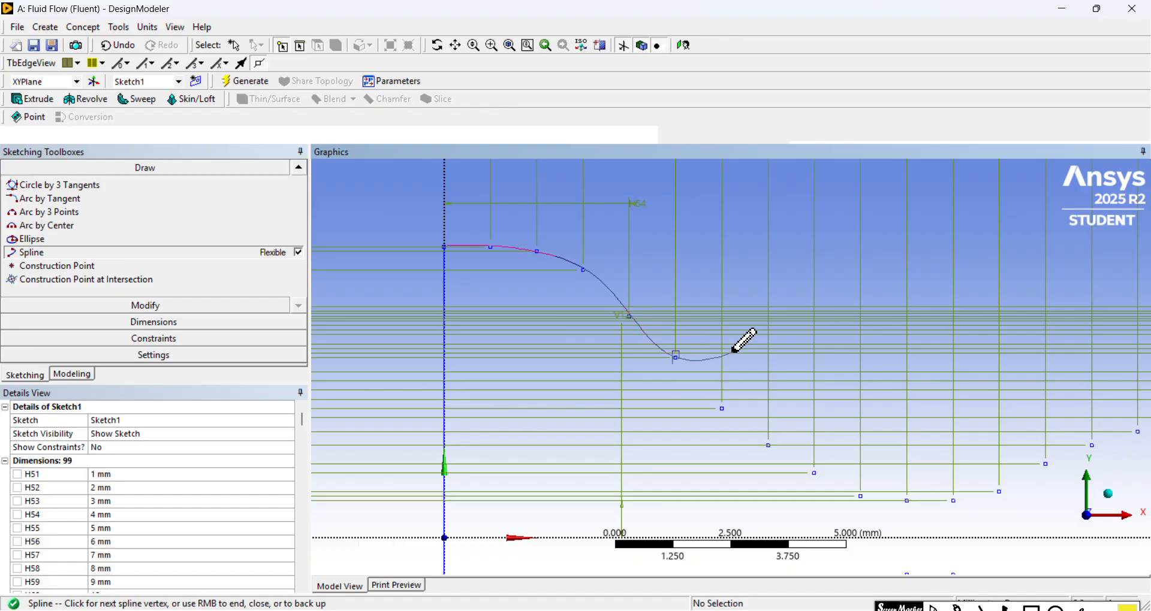
click(722, 408)
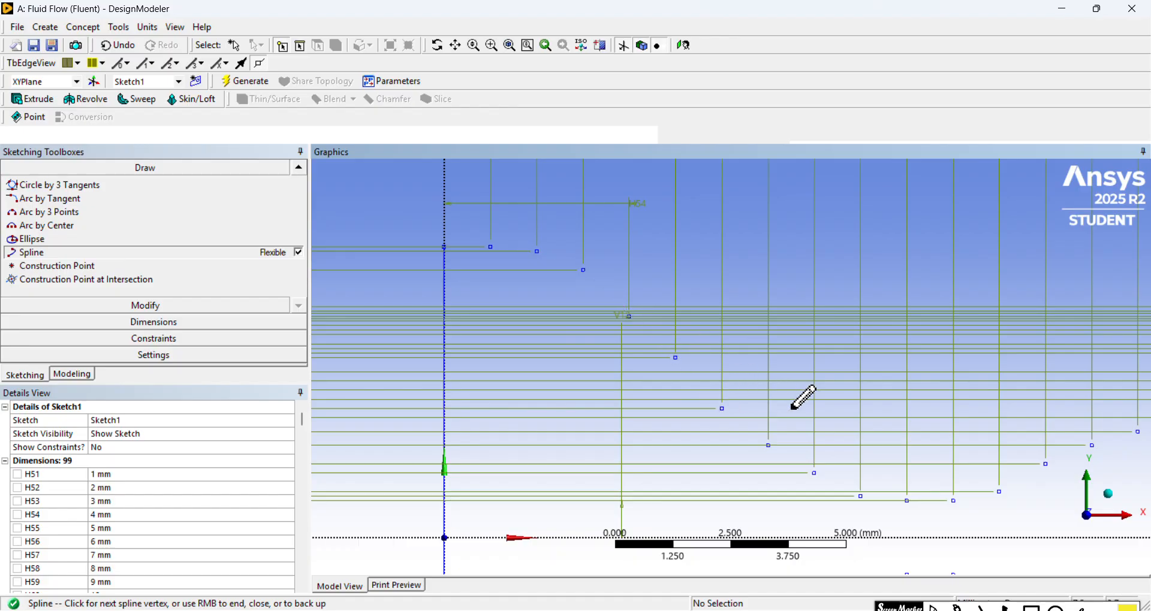
click(768, 445)
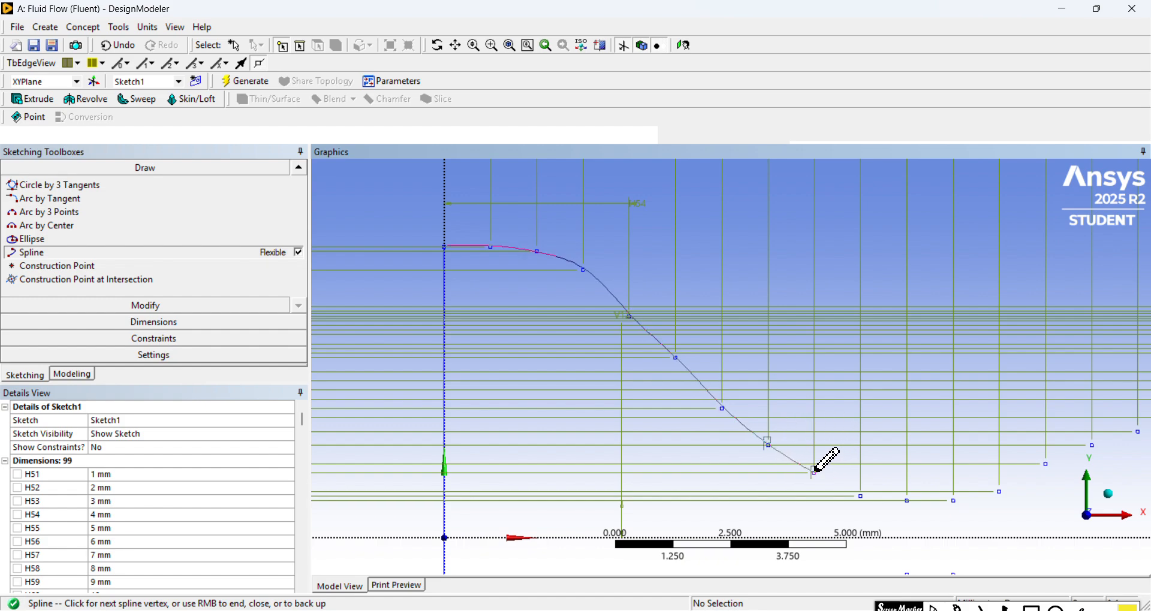
click(815, 467)
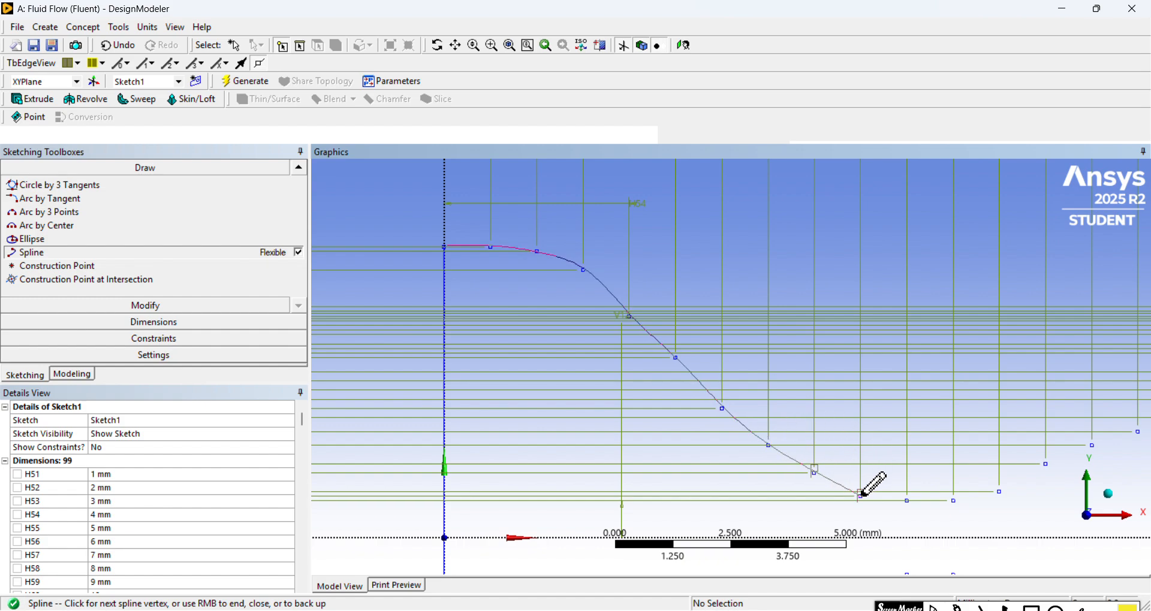
click(861, 495)
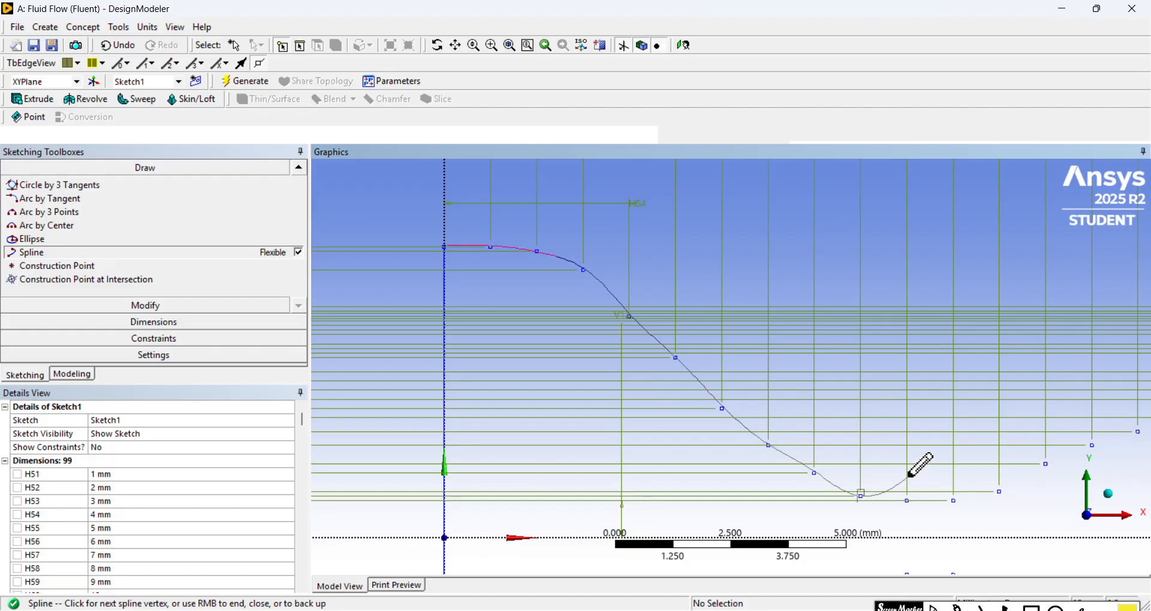
Step: Carry the spline along the throat and into the diverging section through the upper points at X = 10 to 14 mm
click(907, 499)
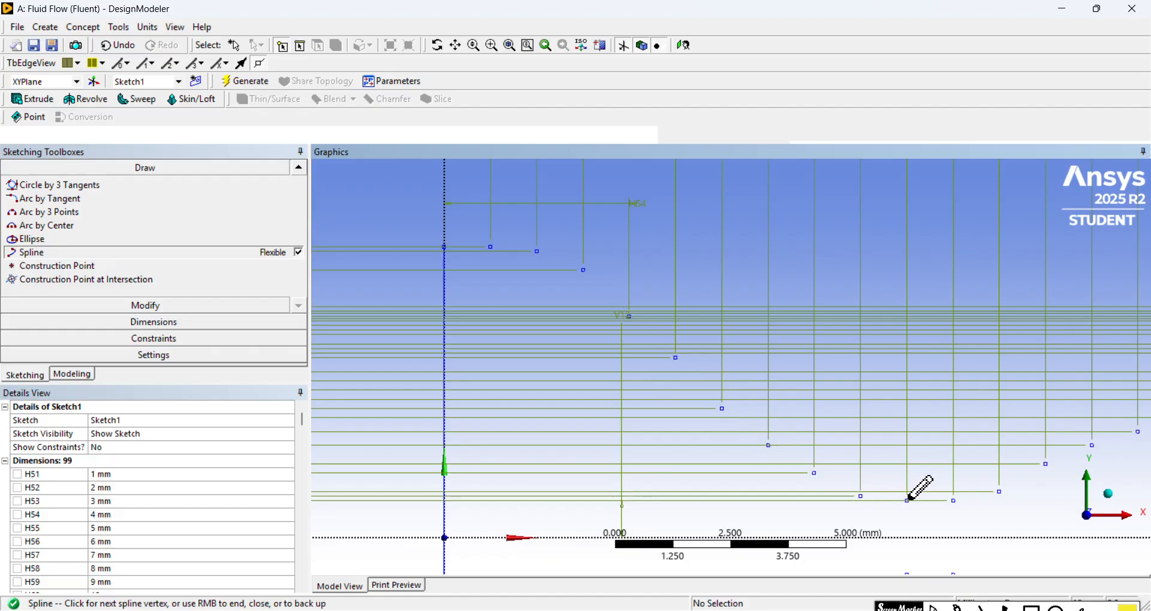
click(953, 499)
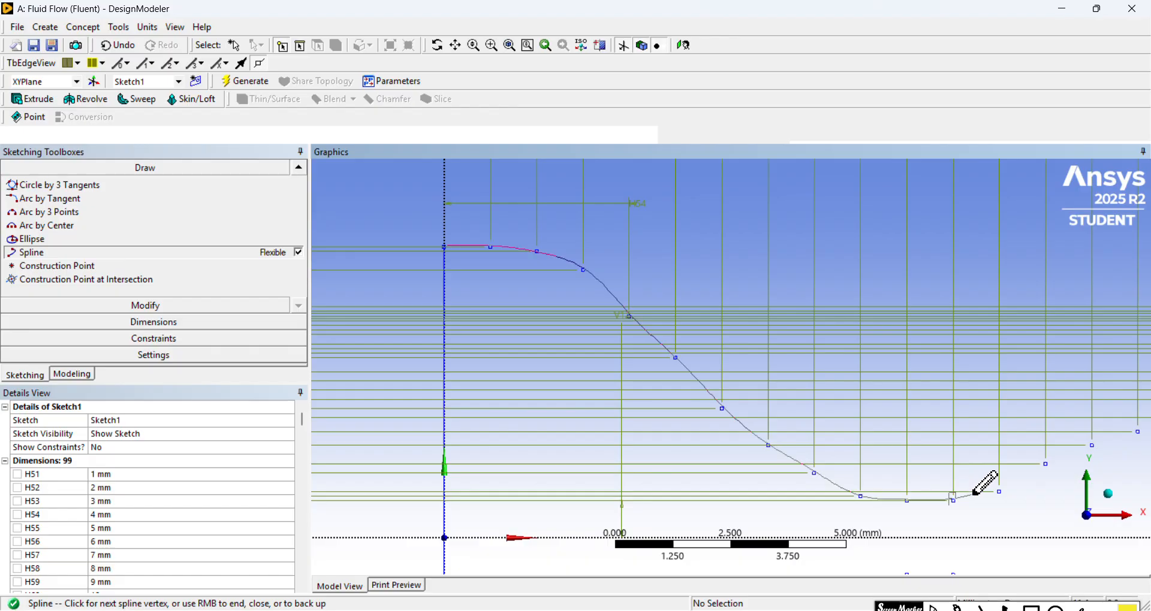
click(998, 491)
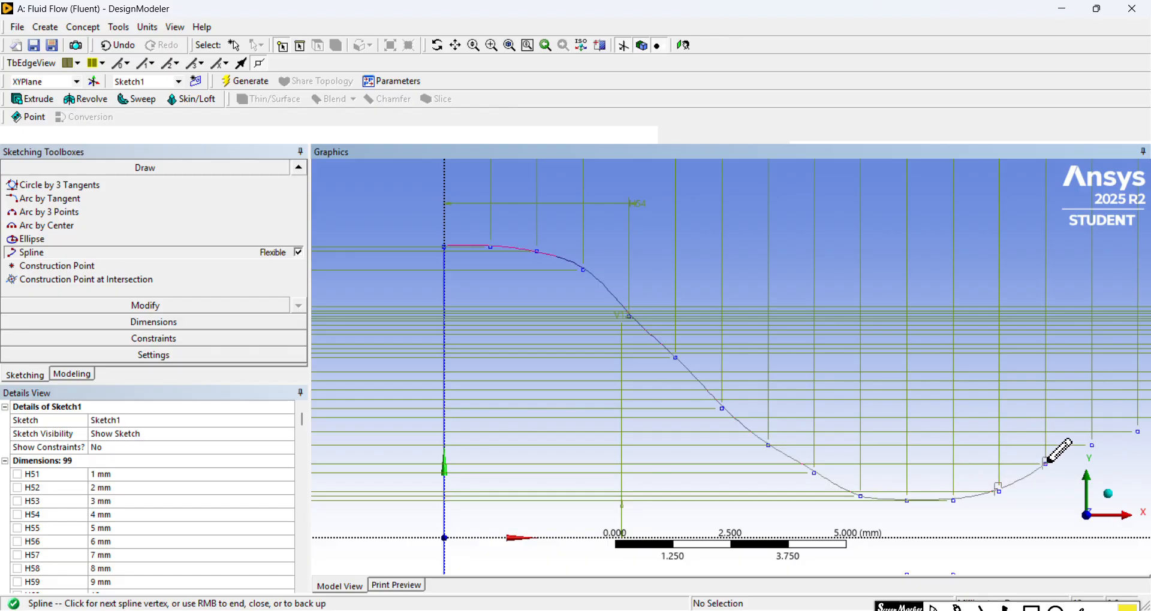
click(1045, 463)
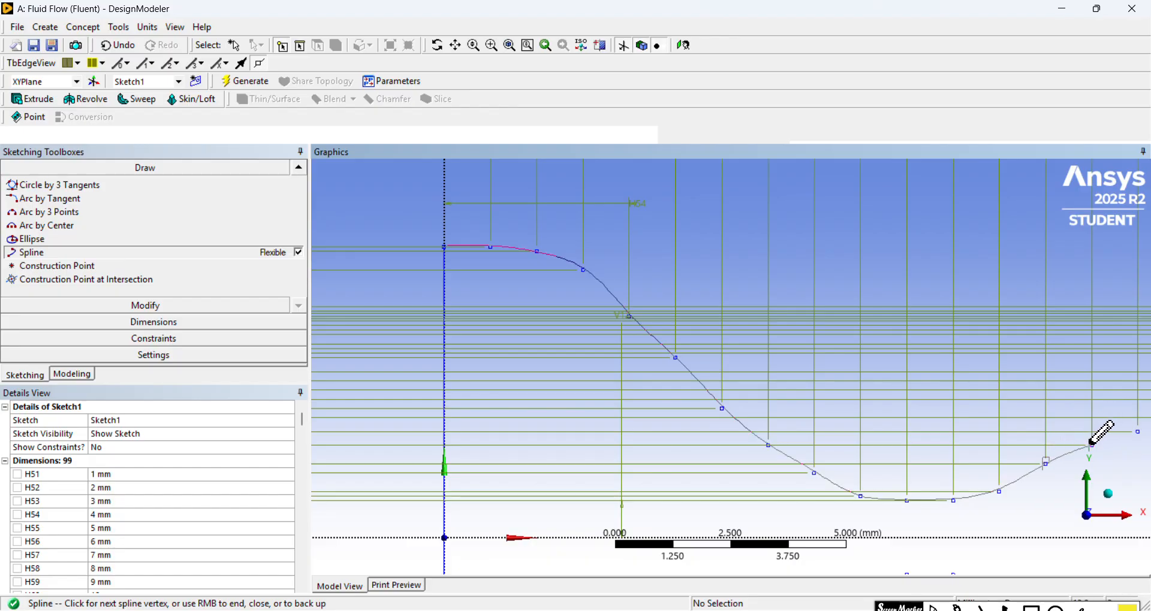
click(1092, 445)
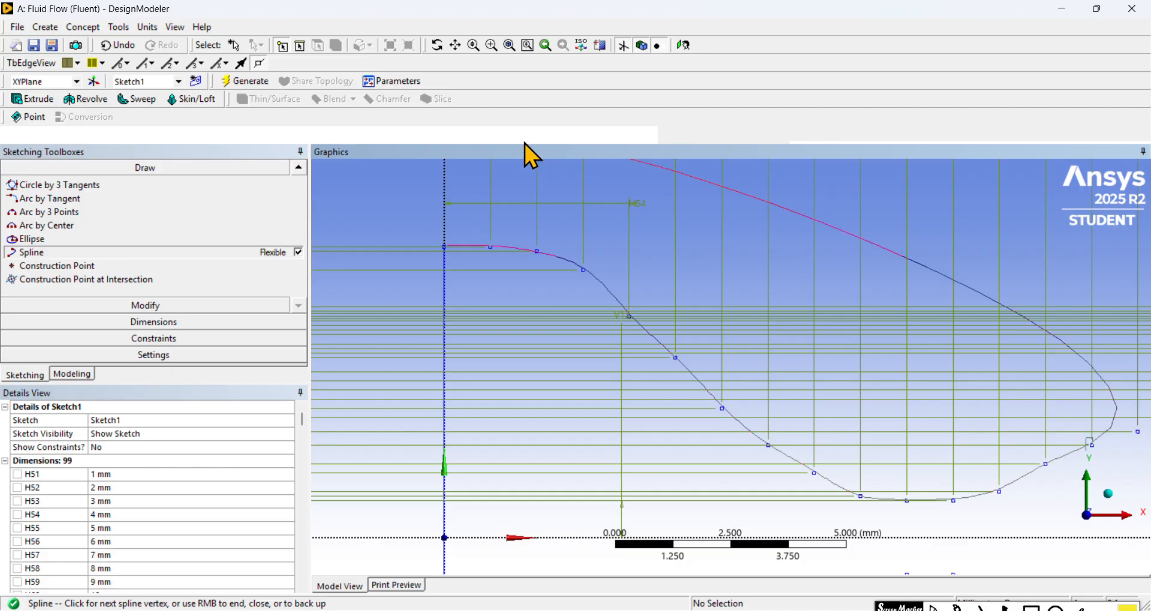
Step: Extend the spline up the diverging wall through the upper construction points at X = 15 to 18 mm
click(455, 49)
mouse_move(822, 344)
mouse_down()
mouse_move(521, 270)
mouse_move(745, 324)
mouse_up()
click(455, 45)
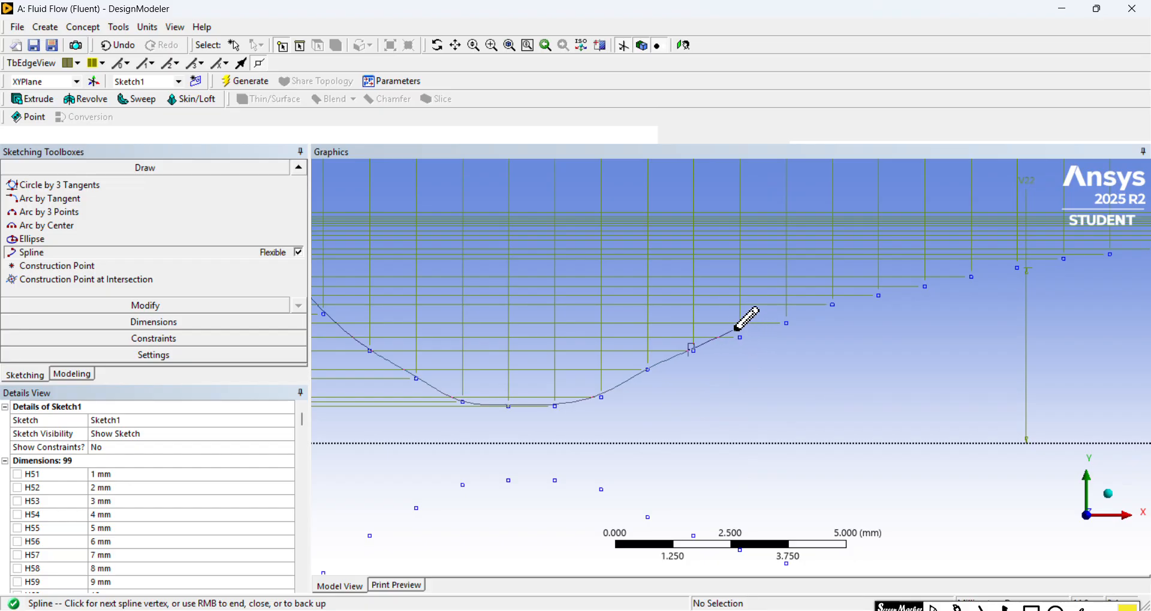
key(Escape)
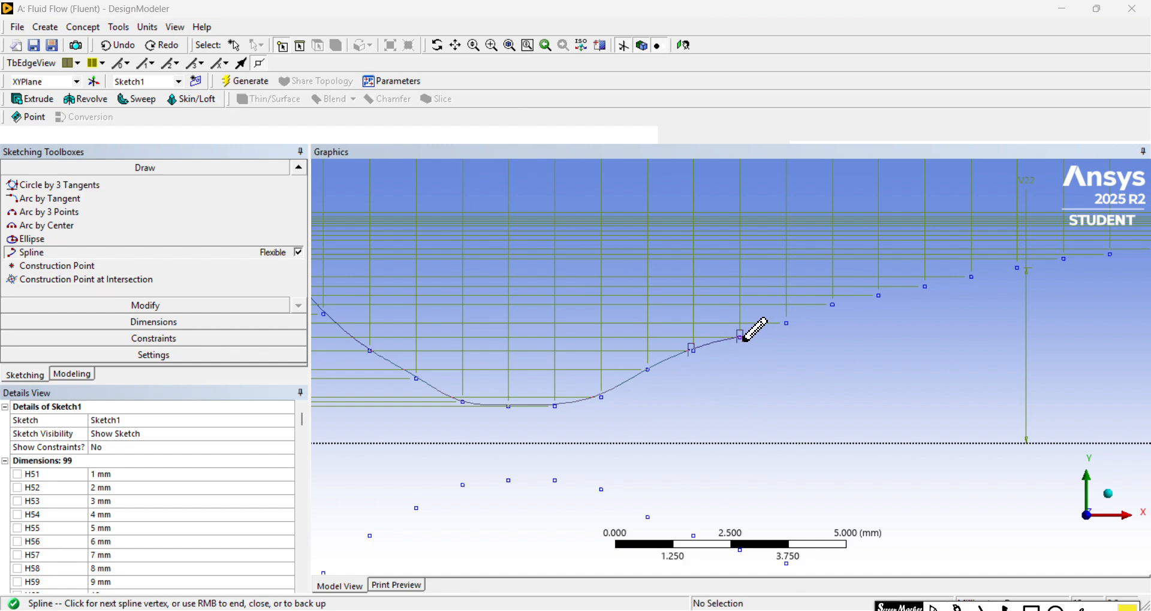
click(786, 321)
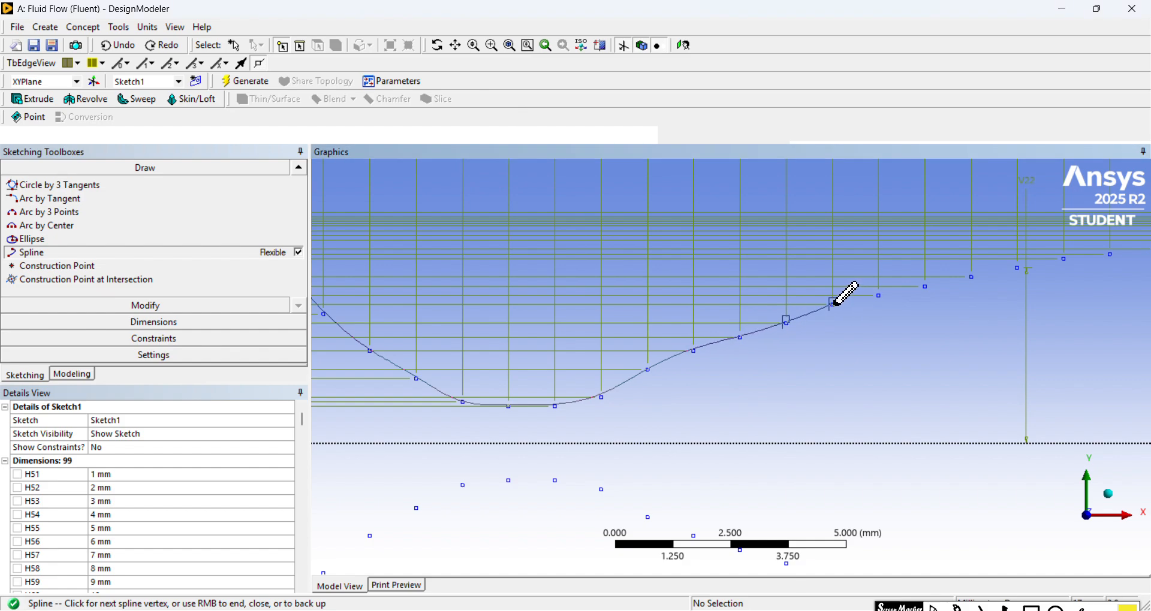
click(833, 303)
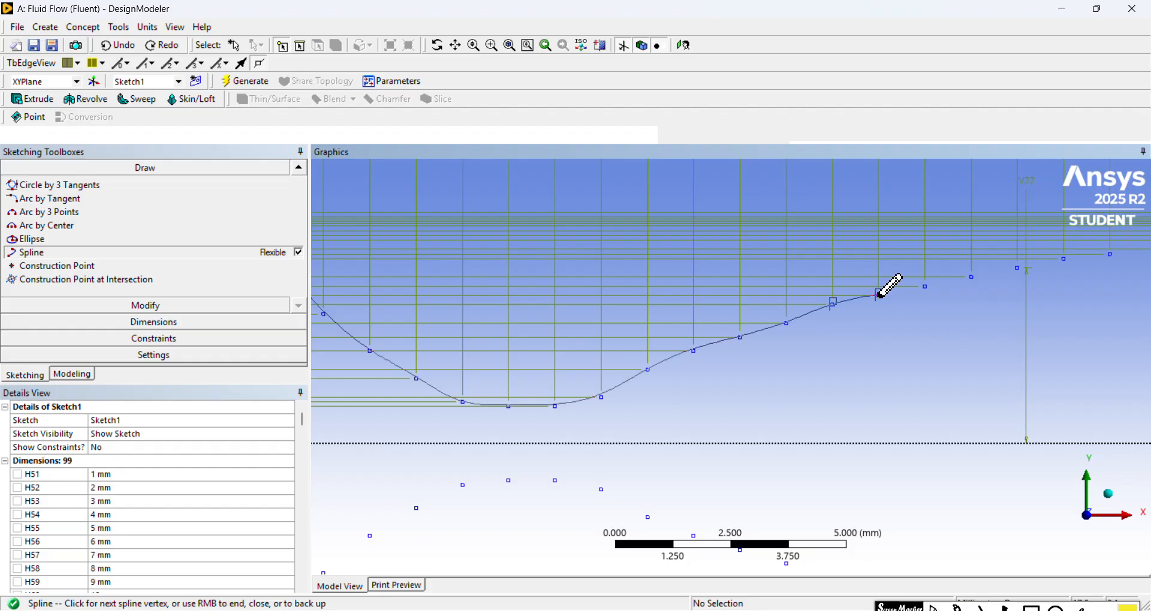
click(878, 294)
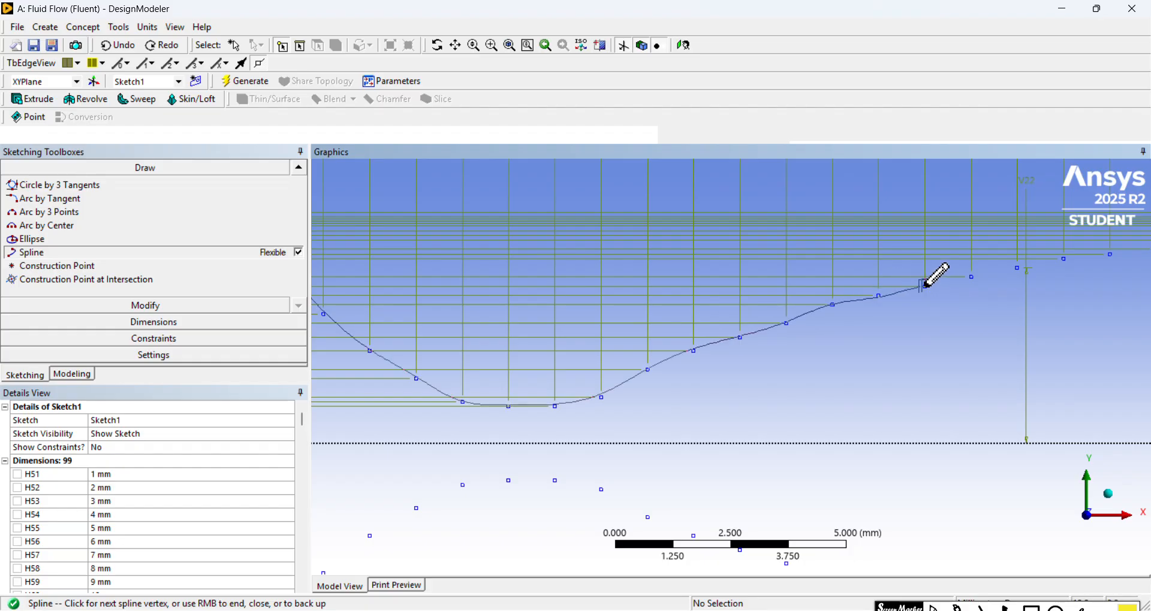
Step: Add spline vertices on the upper diverging-wall construction points at X = 19 to 24 mm
click(925, 286)
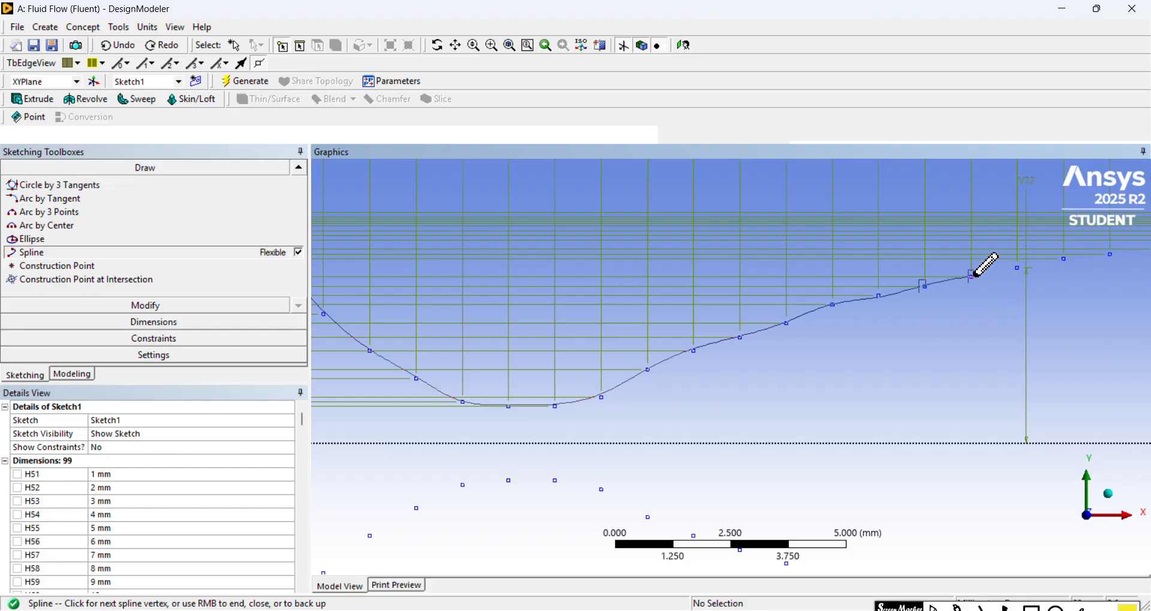
click(972, 276)
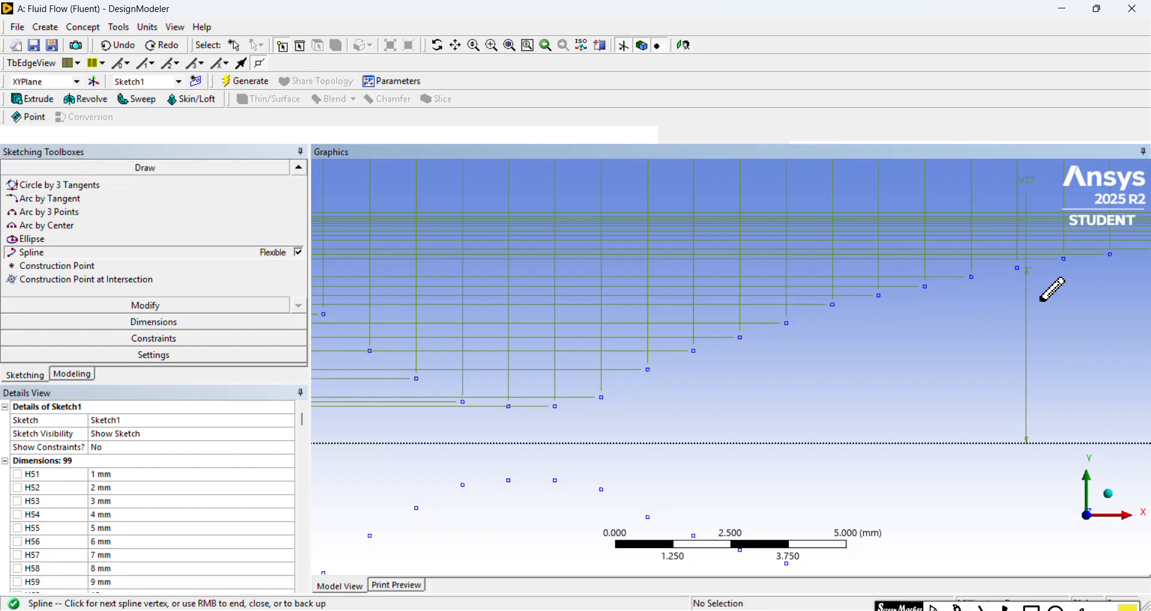
click(1018, 267)
click(1063, 258)
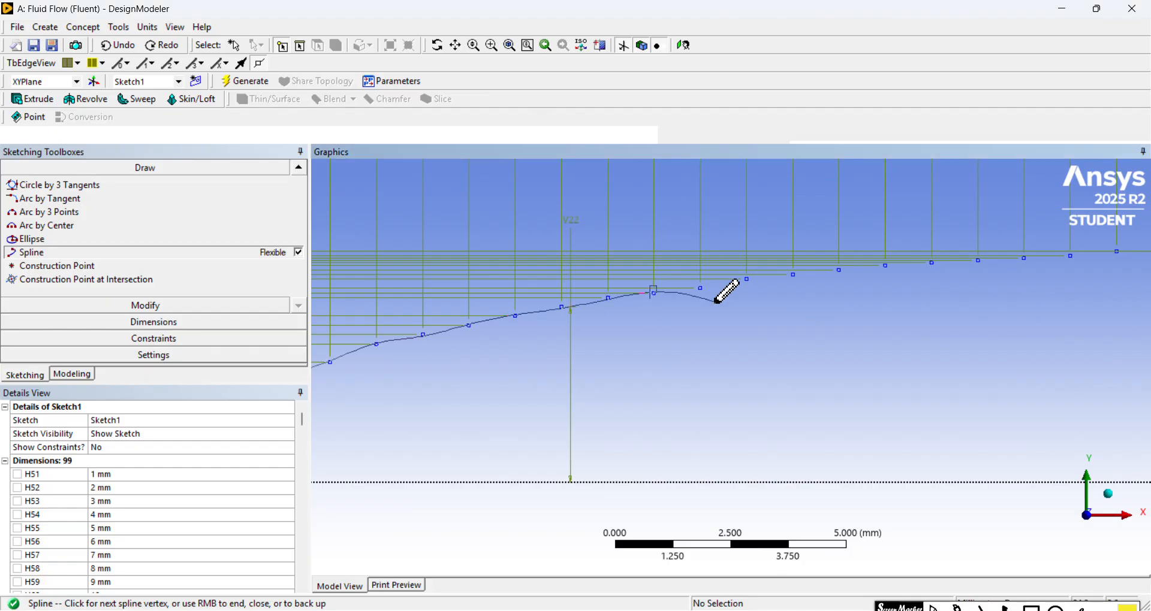
Step: Continue the spline up the diverging wall through the upper construction points at X = 25 to 29 mm
click(747, 279)
click(792, 275)
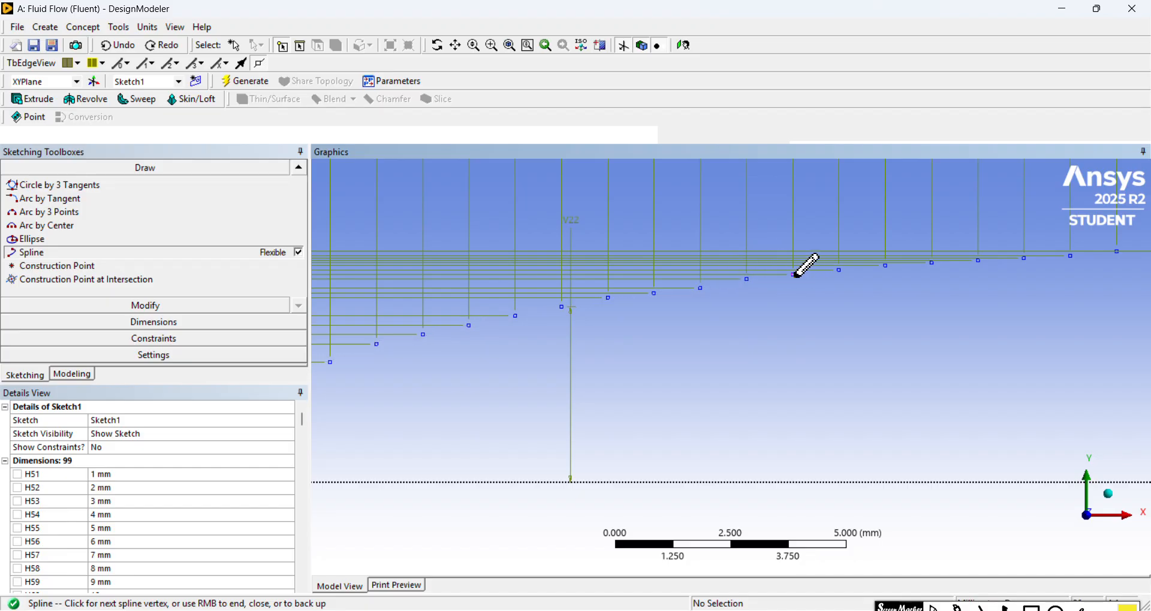
click(839, 269)
click(883, 264)
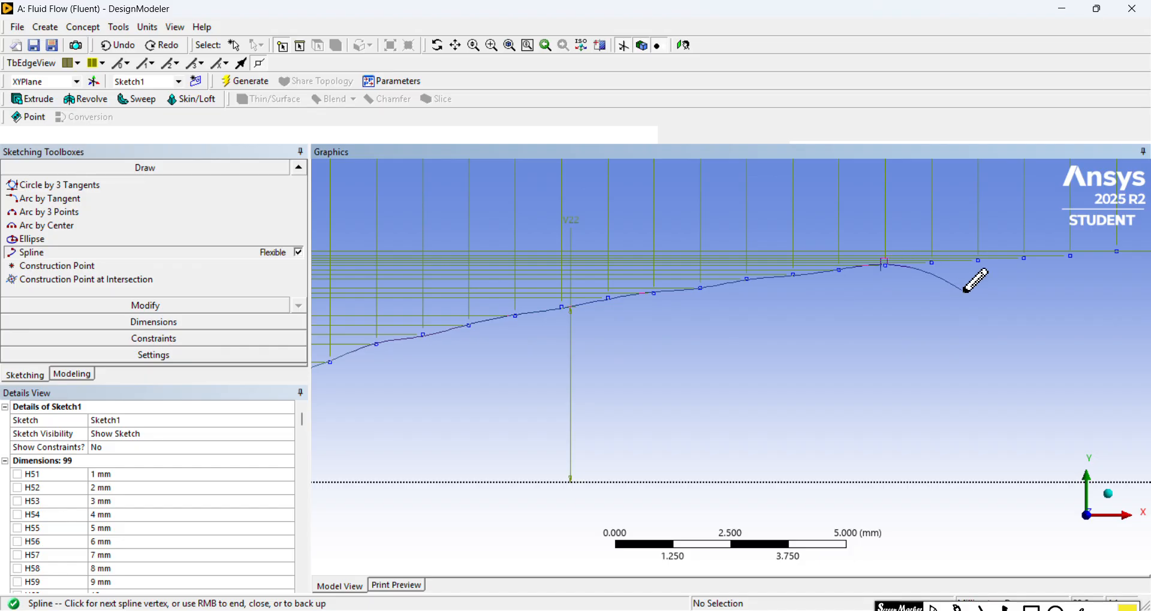
click(932, 260)
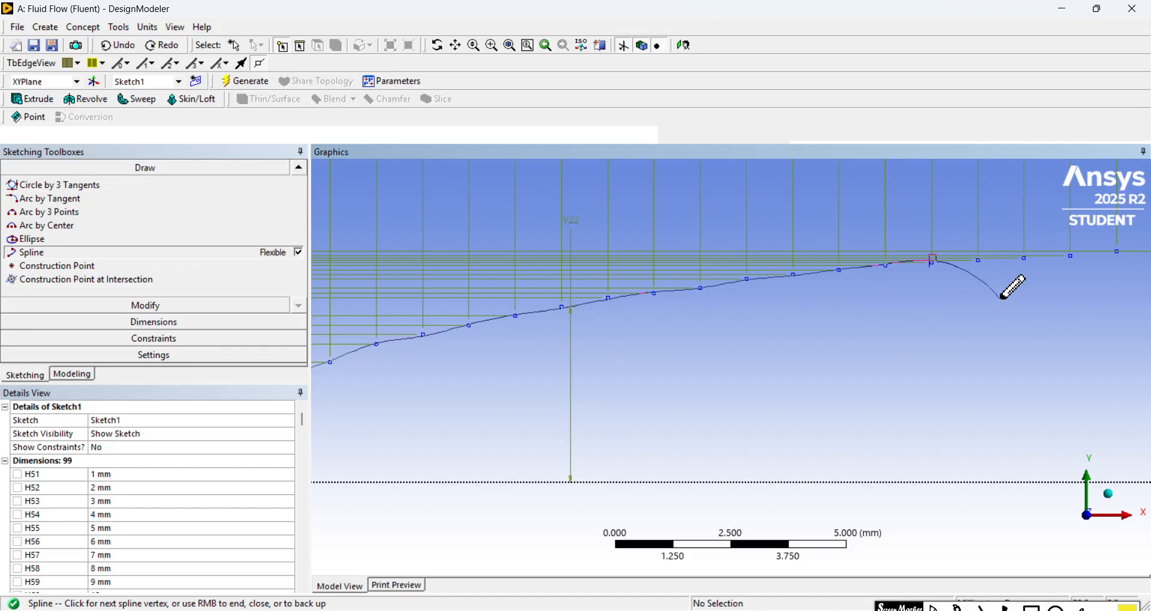
Step: Add spline vertices on the upper construction points at X = 30 to 33 mm, reaching the start of the straight section
click(979, 260)
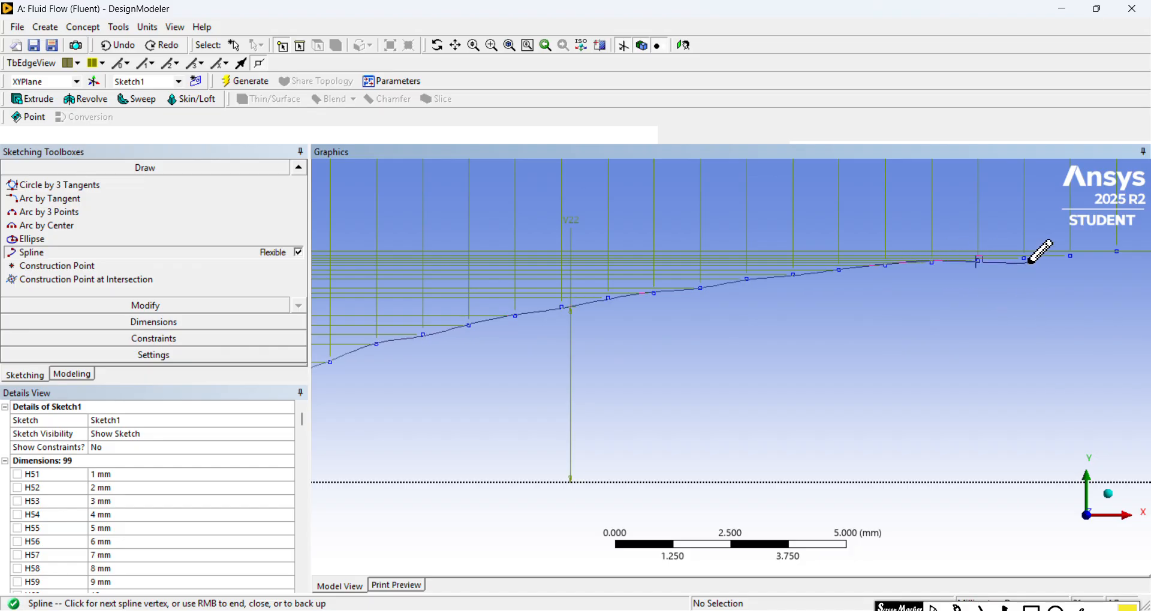
click(1025, 259)
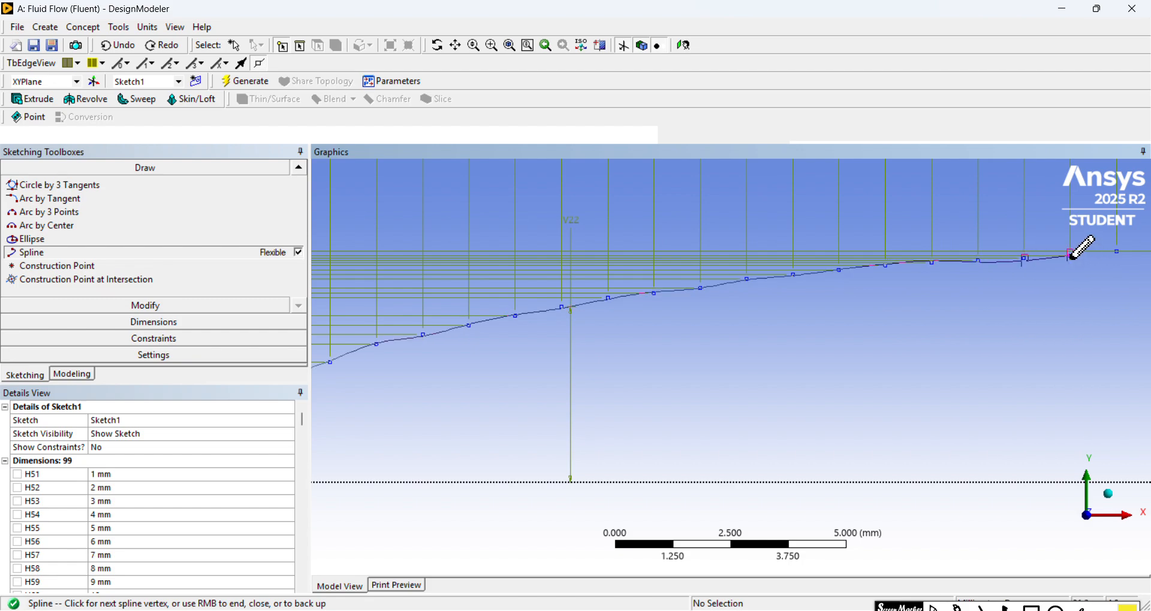
key(Escape)
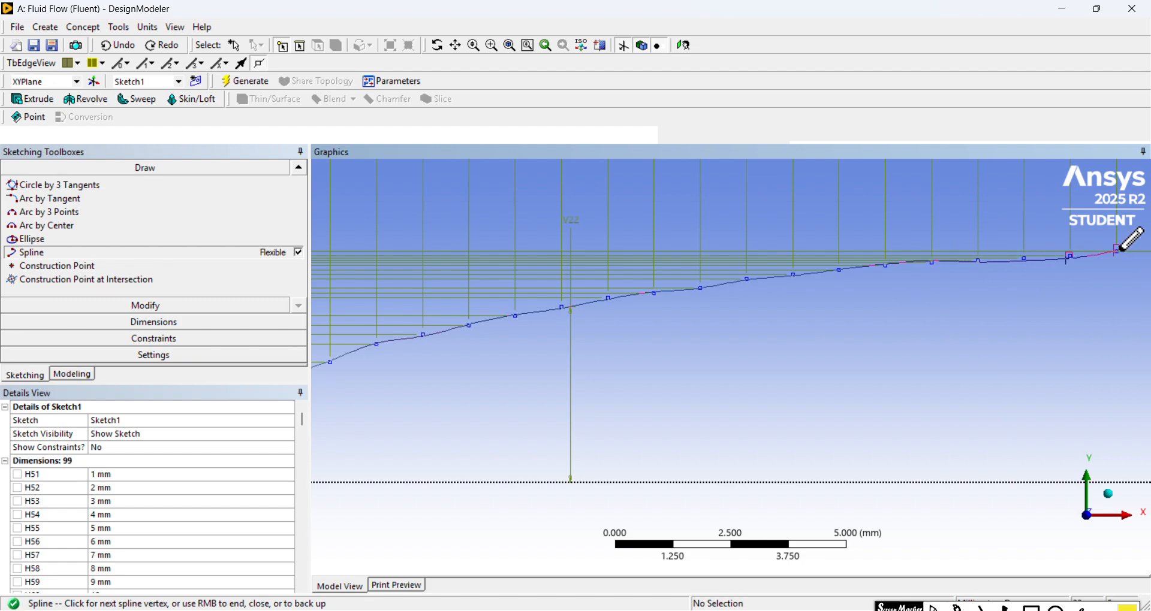
click(1116, 251)
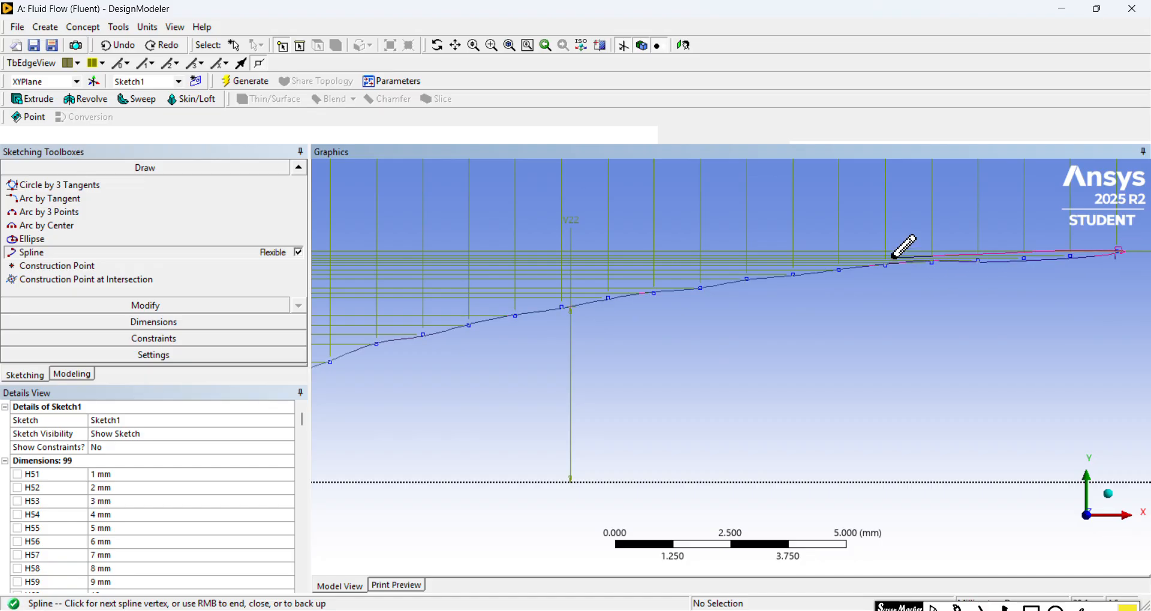
Step: Carry the spline into the straight outlet section through the upper construction points at X = 34 to 36 mm
click(455, 46)
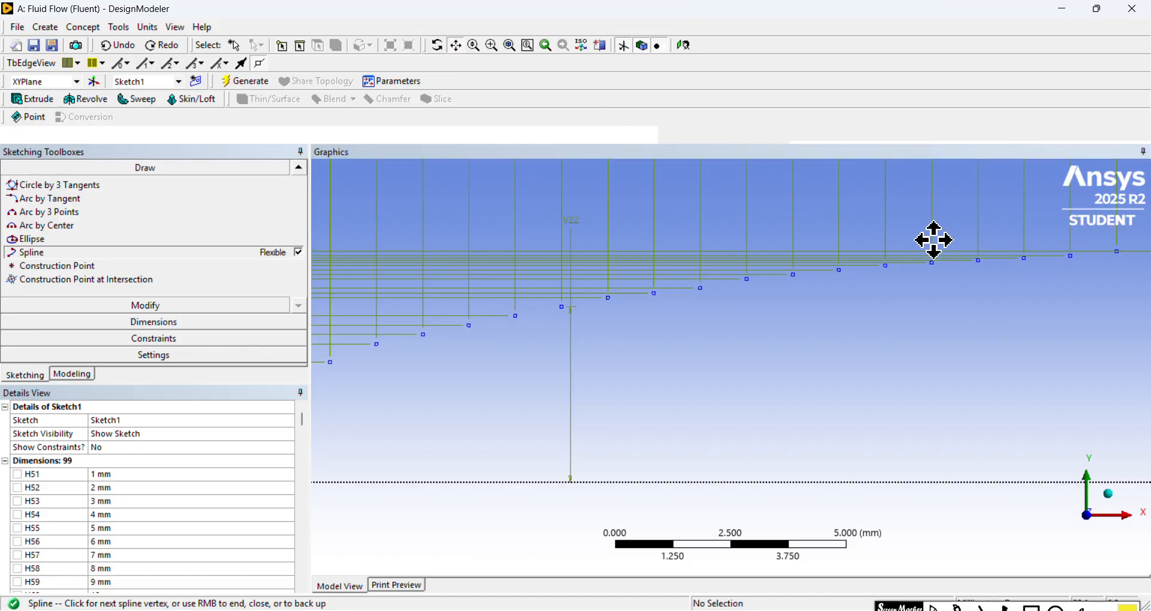
drag(933, 240, 448, 311)
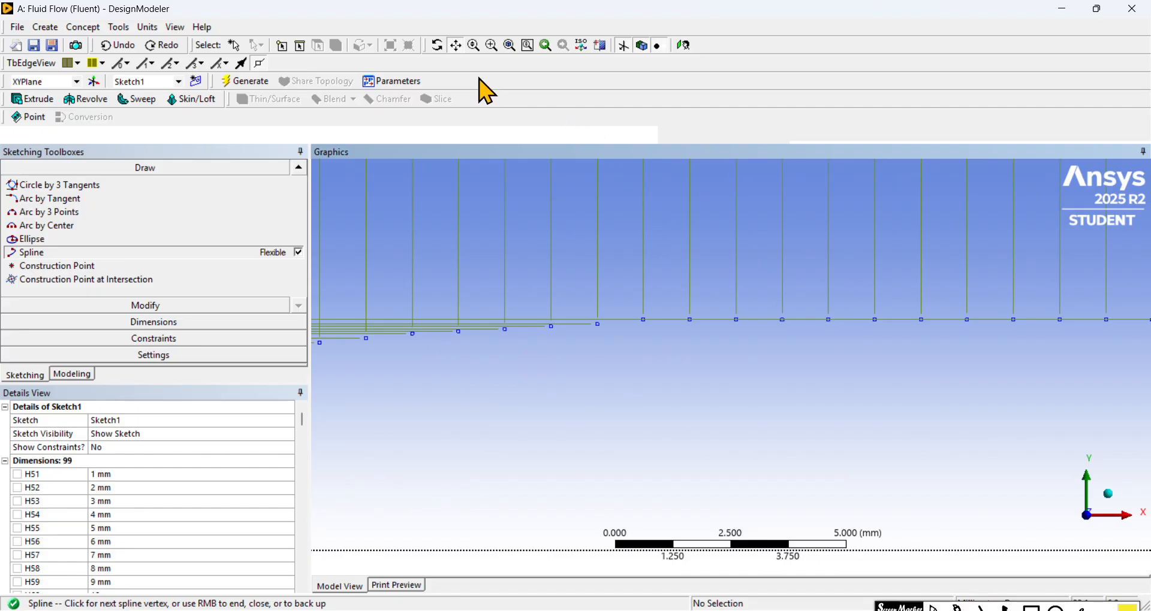
click(459, 48)
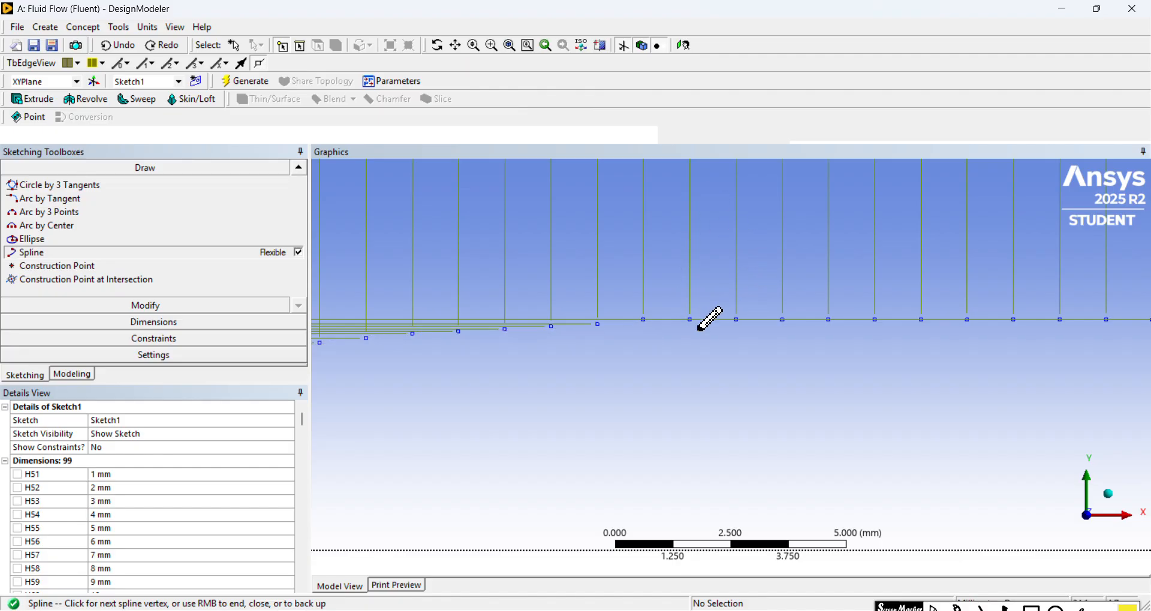
click(644, 320)
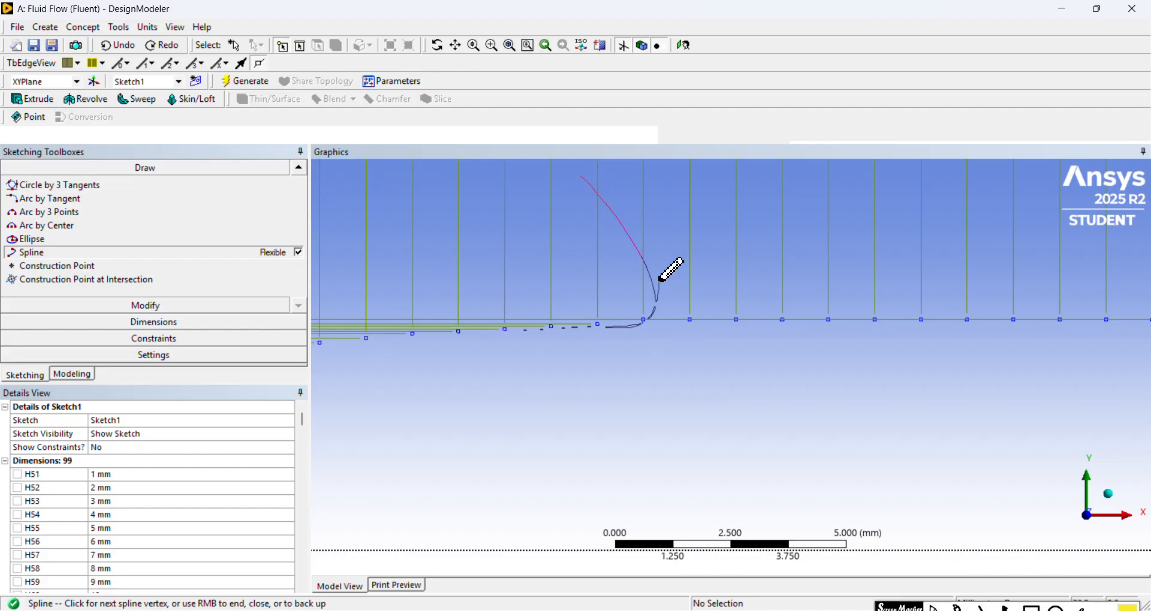
click(124, 49)
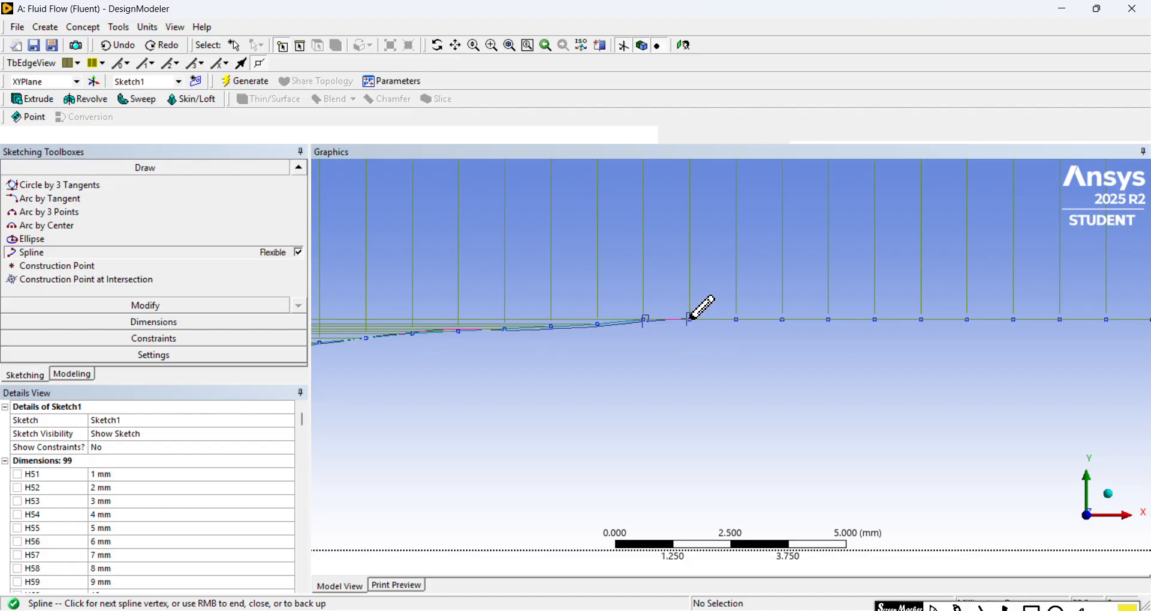
click(690, 319)
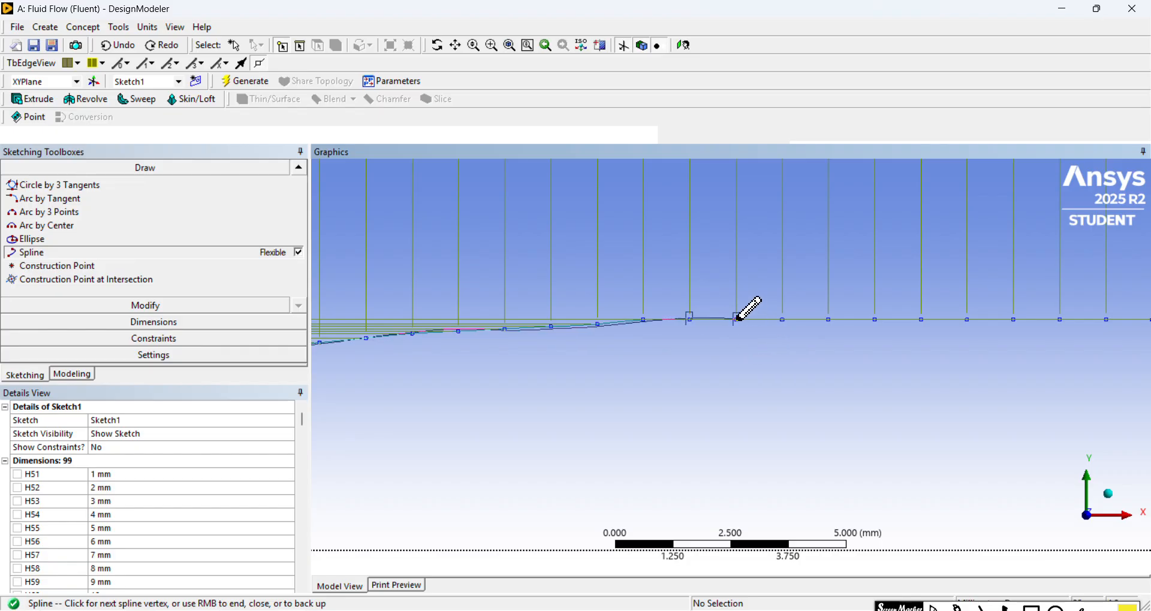
click(736, 319)
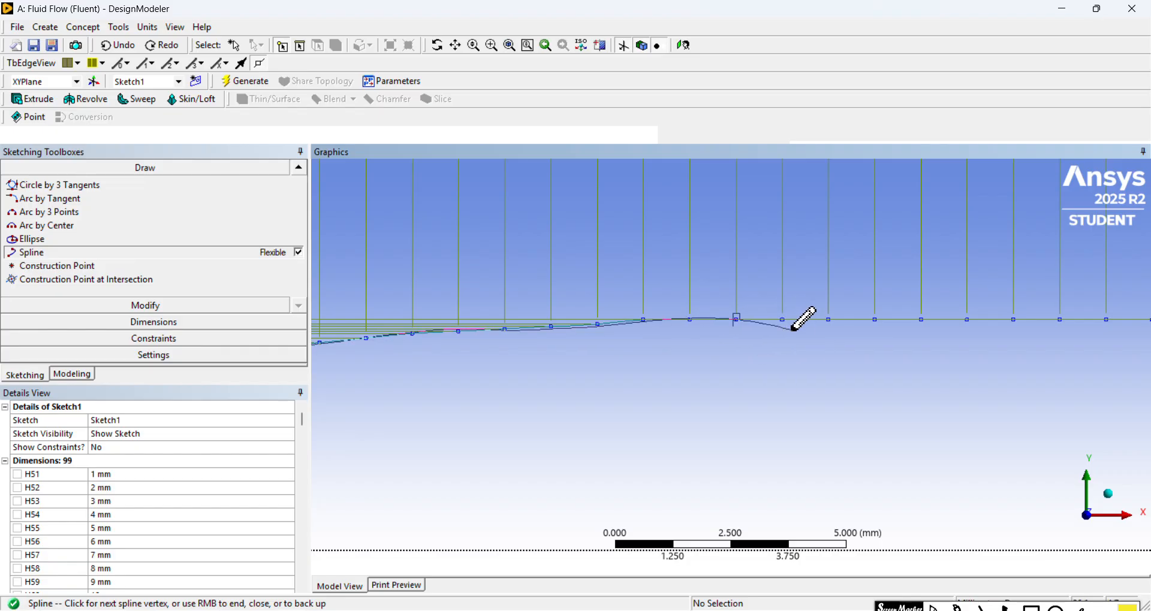
click(783, 319)
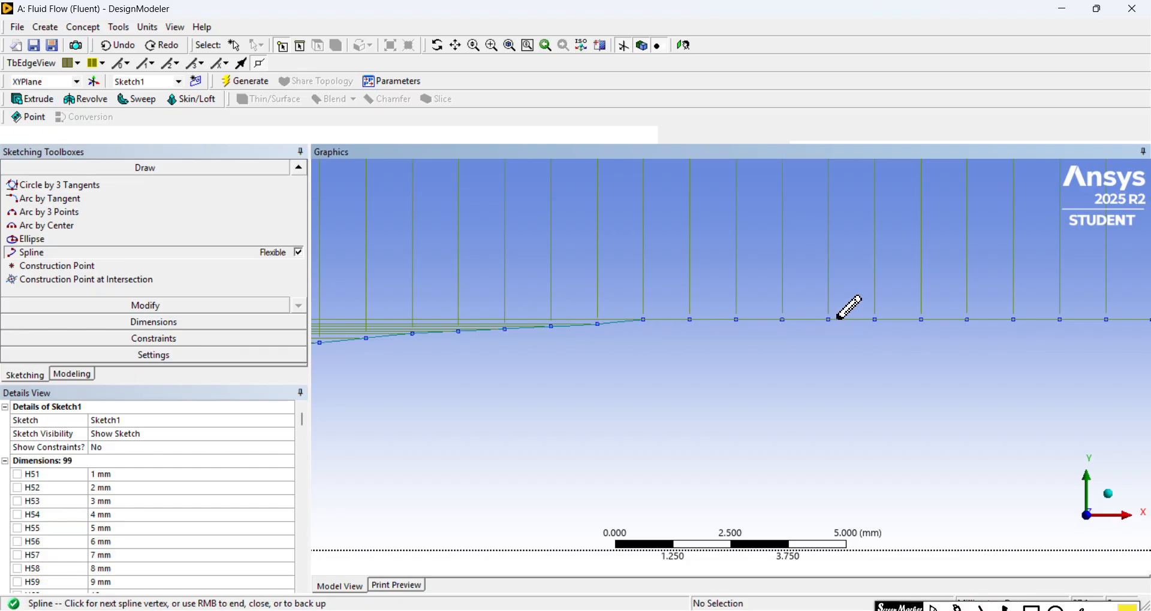
Step: Extend the spline along the straight outlet section through the upper construction points at X = 37 to 43 mm
click(829, 319)
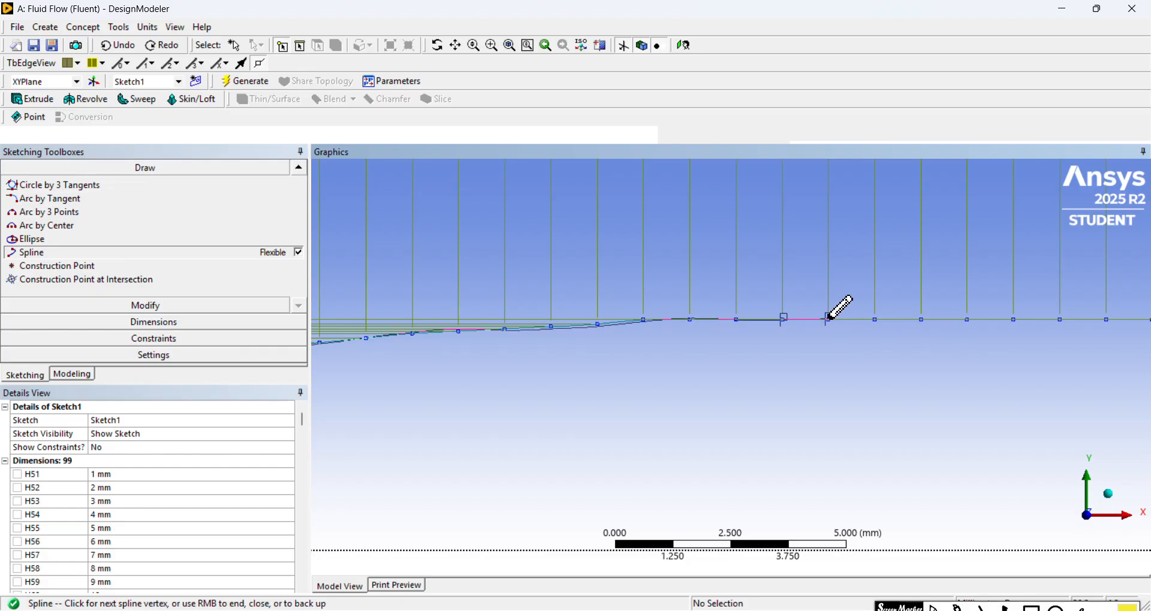
click(876, 319)
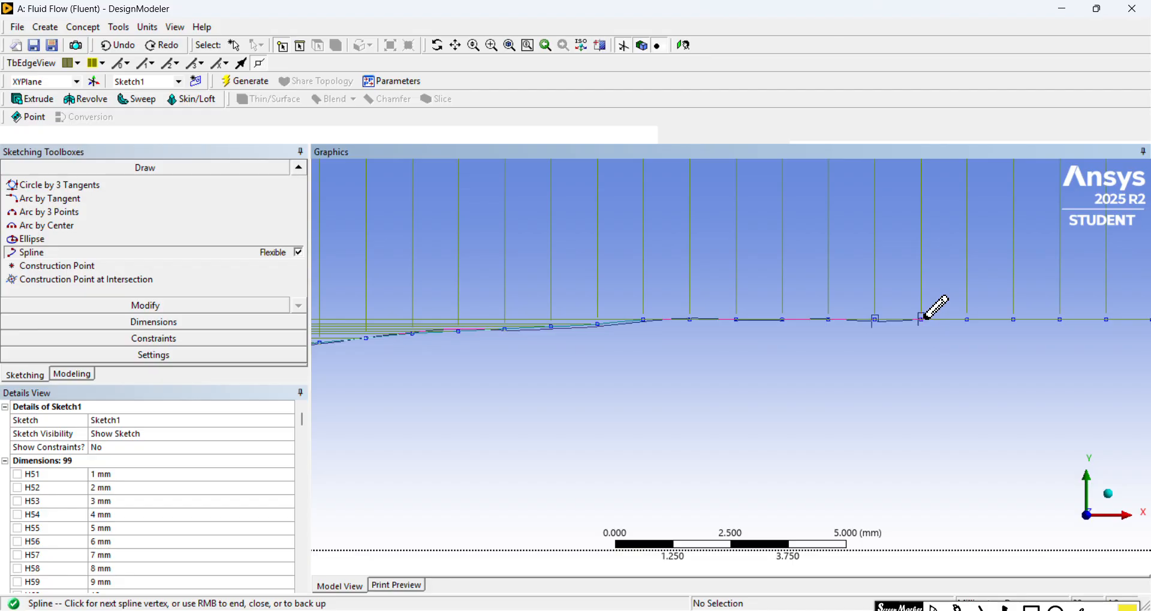
click(922, 320)
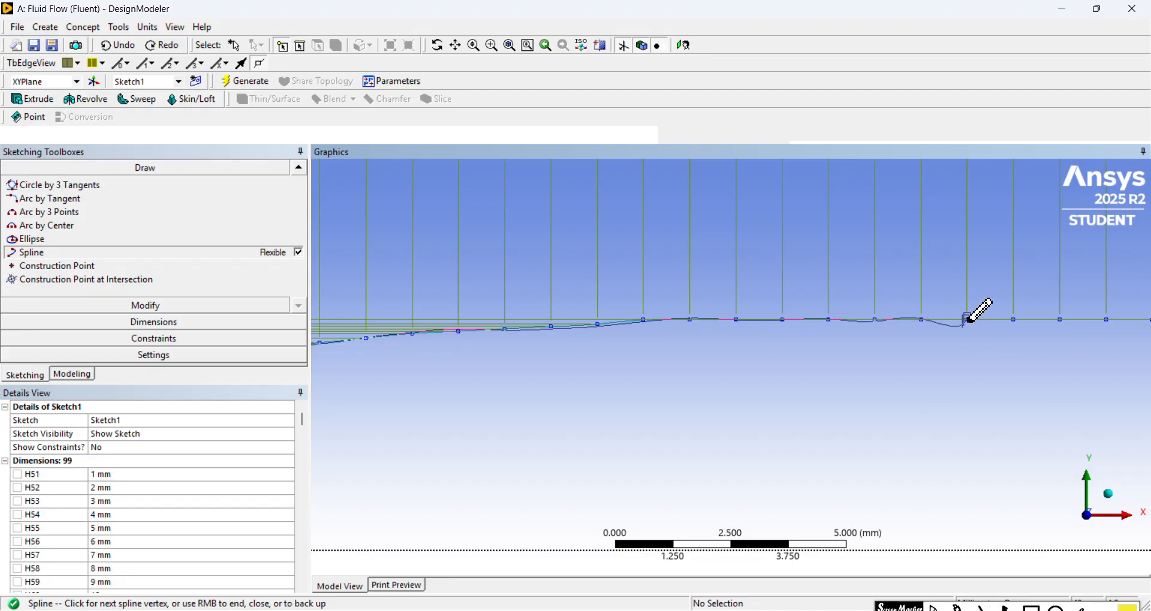
click(966, 319)
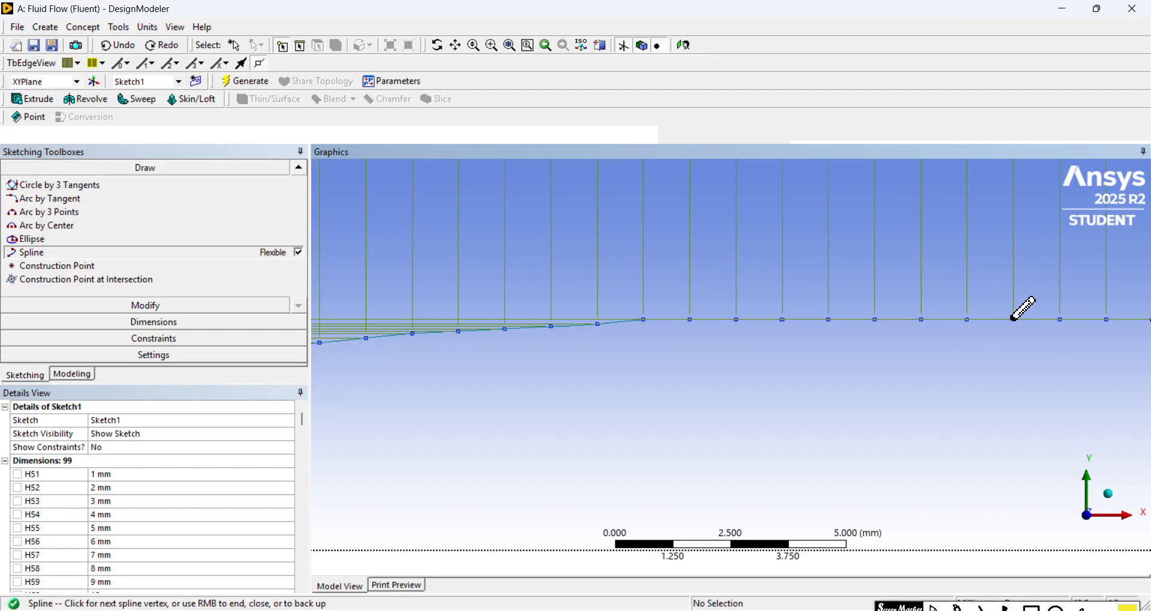
click(1014, 319)
click(1060, 319)
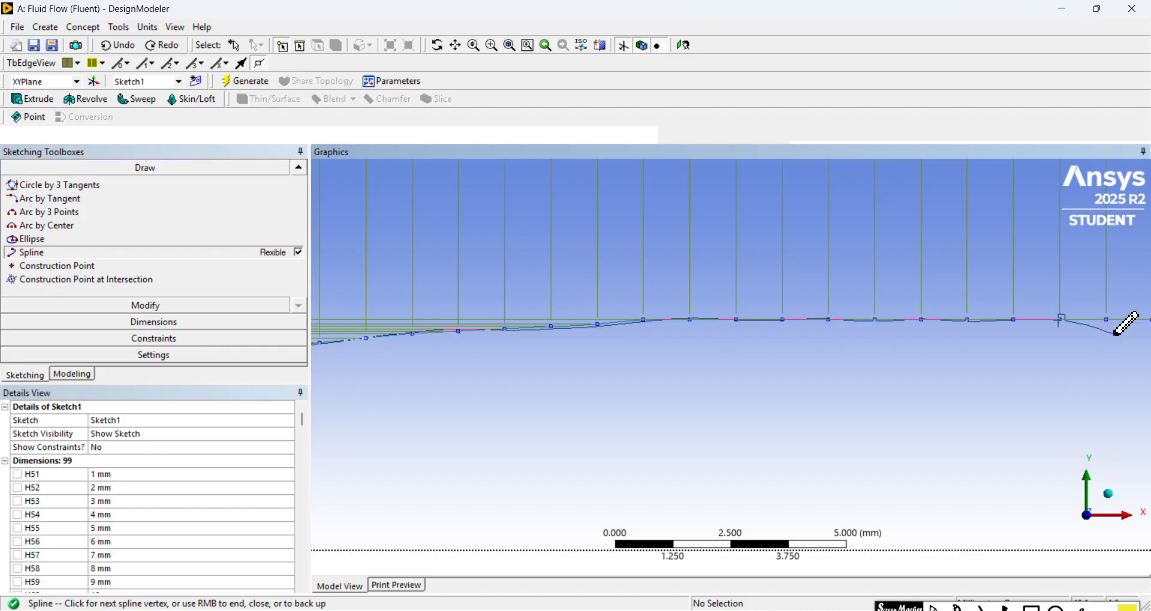
click(1107, 320)
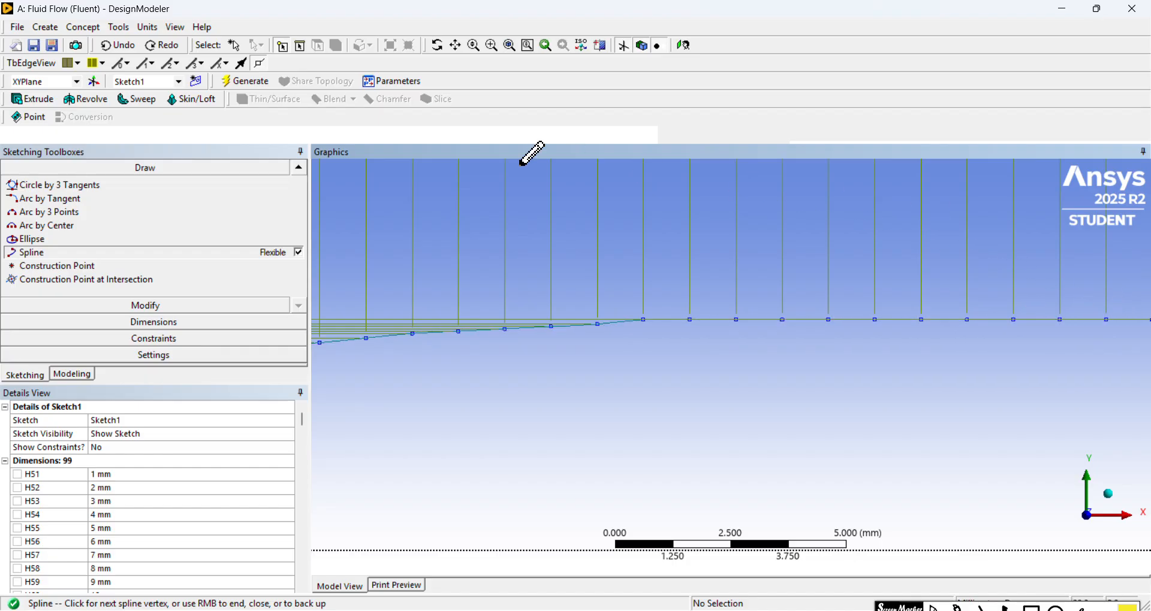
Step: Redo the last undone sketch edit to restore the 40 mm horizontal dimension and its point on the centreline
click(455, 46)
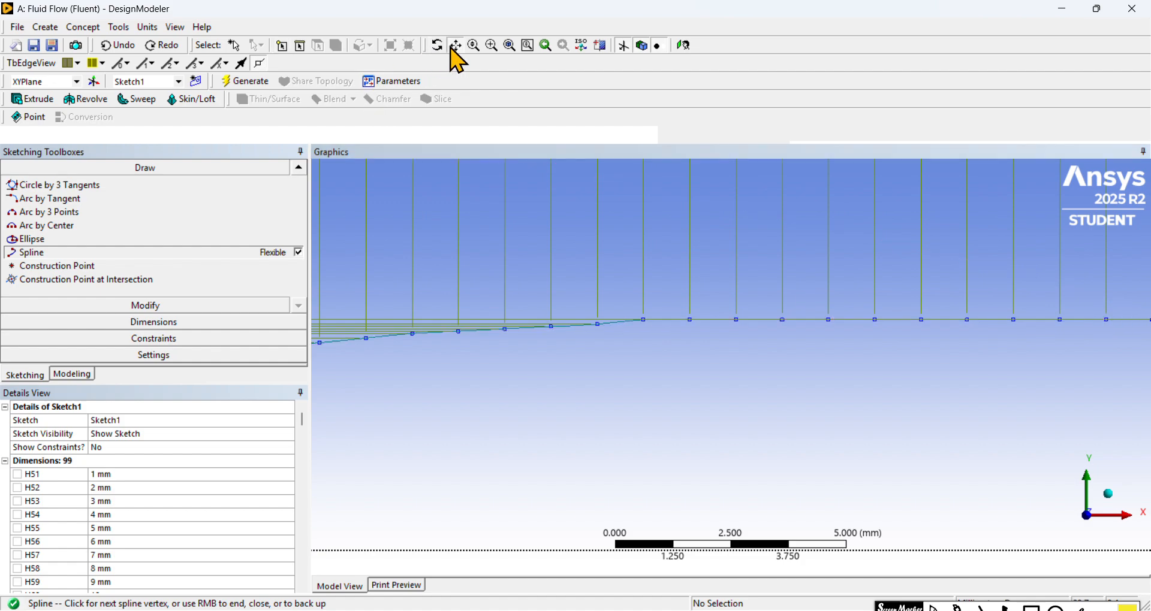
mouse_move(855, 246)
mouse_down()
mouse_move(812, 259)
mouse_move(547, 261)
mouse_up()
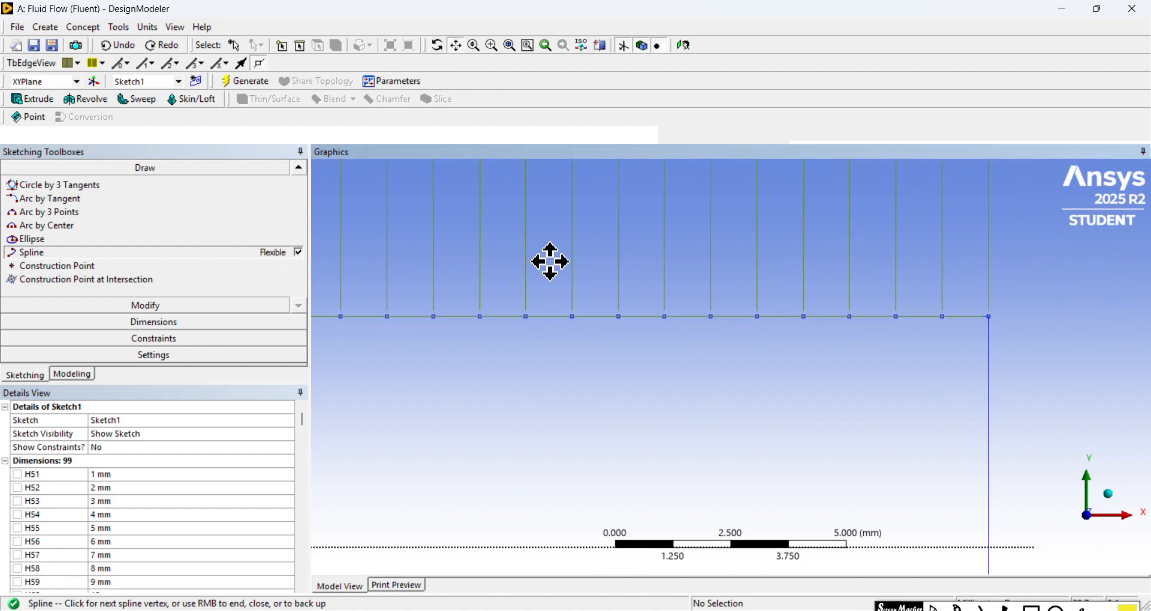
click(452, 48)
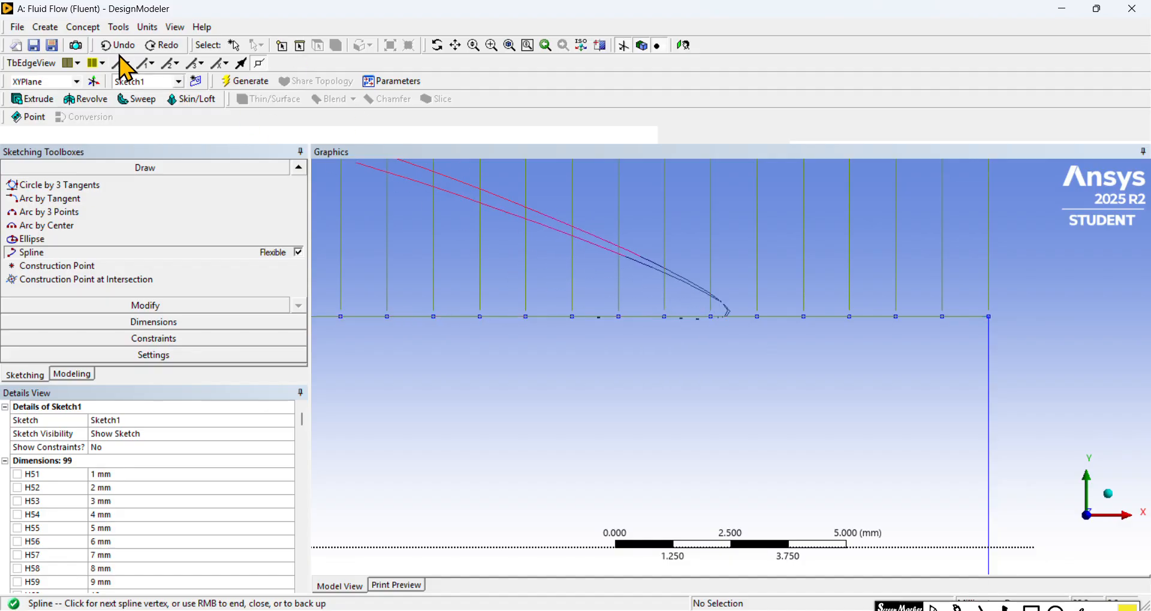
click(157, 47)
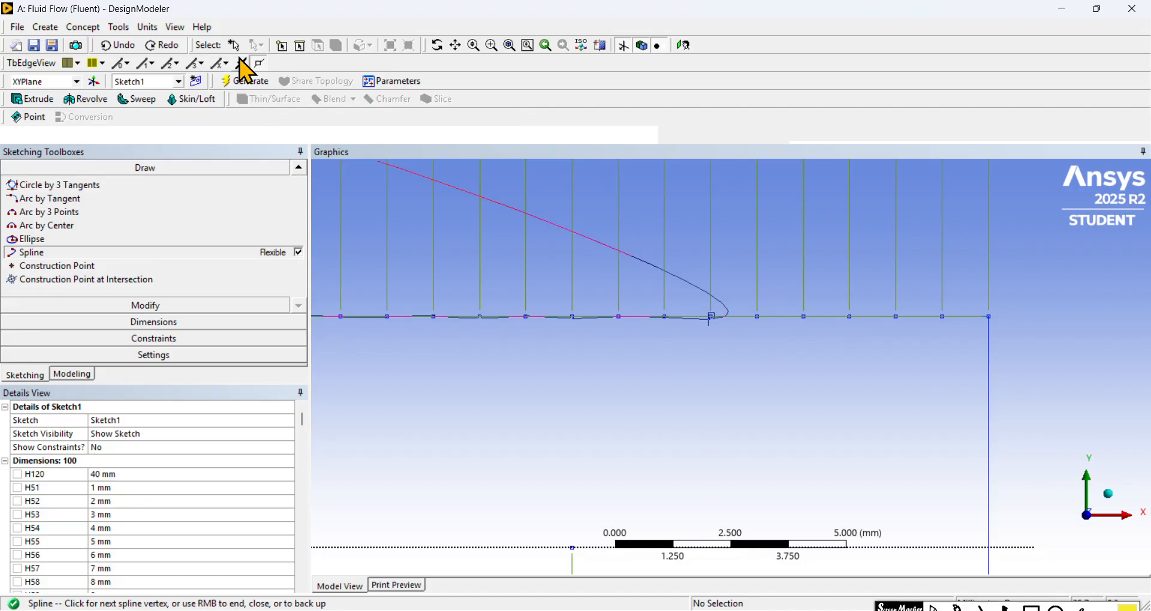
click(280, 48)
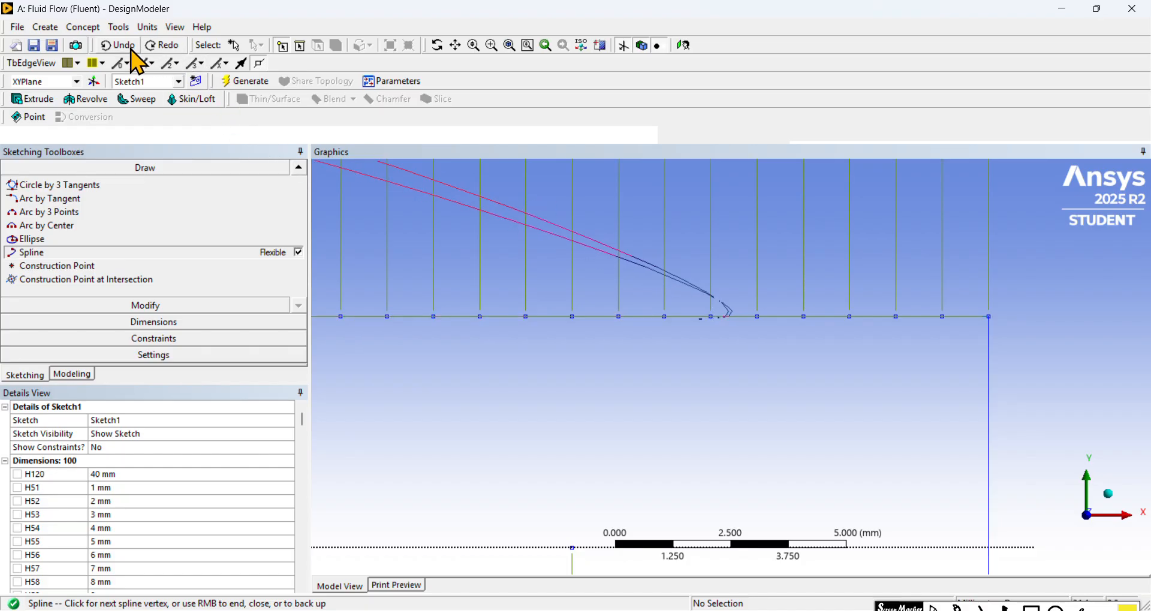
Step: Run the spline through the upper points at X = 44 to 49 mm to the outlet line and finish it with Open End
click(757, 317)
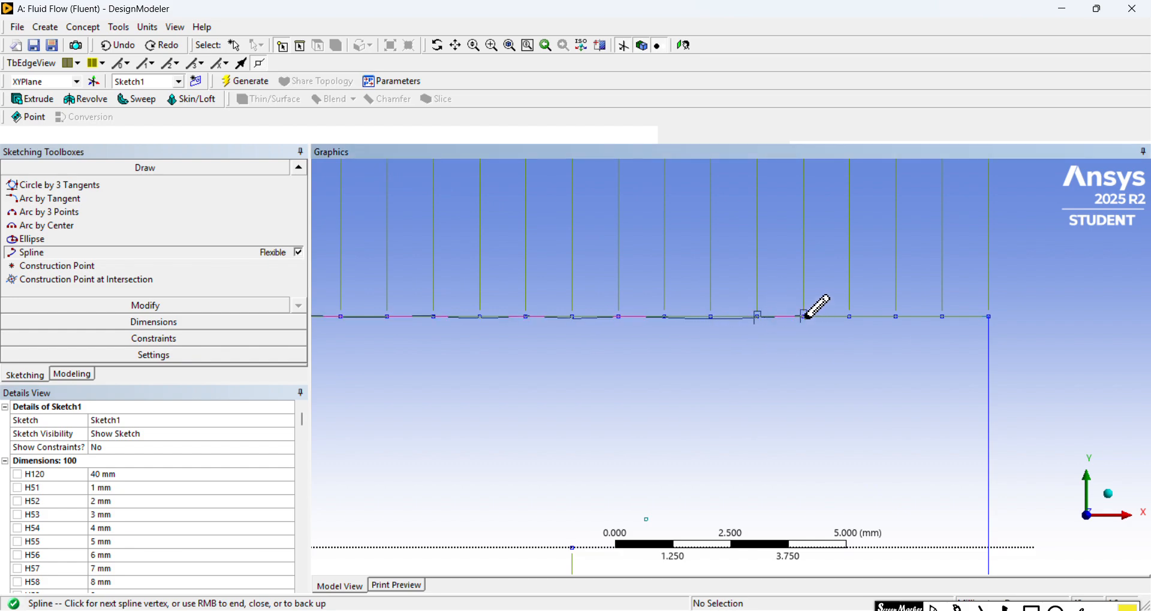
click(803, 316)
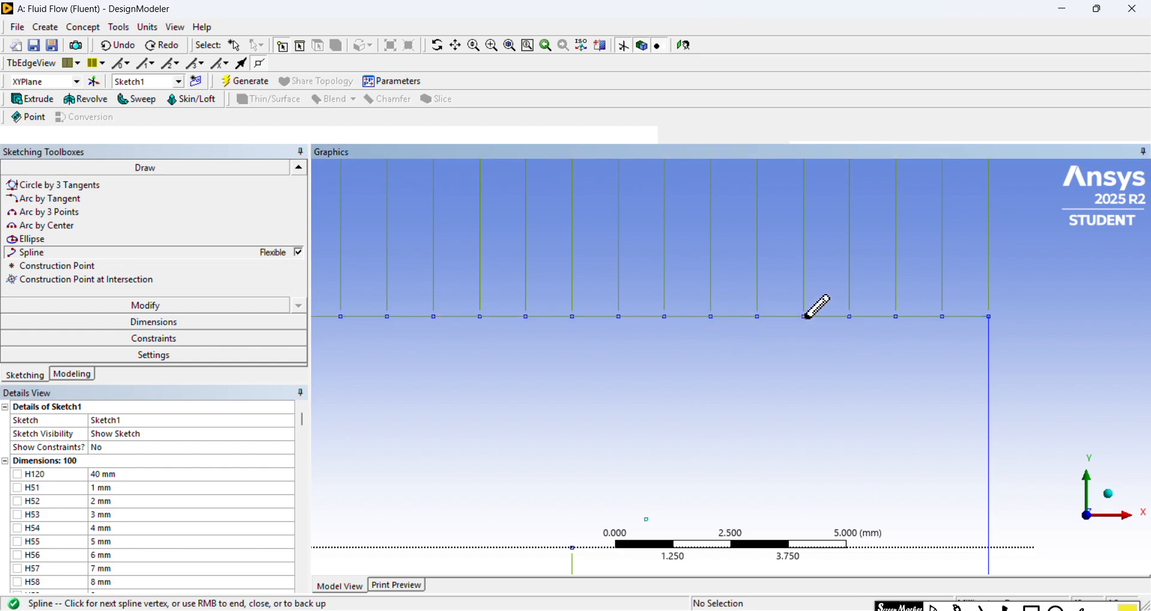
click(850, 317)
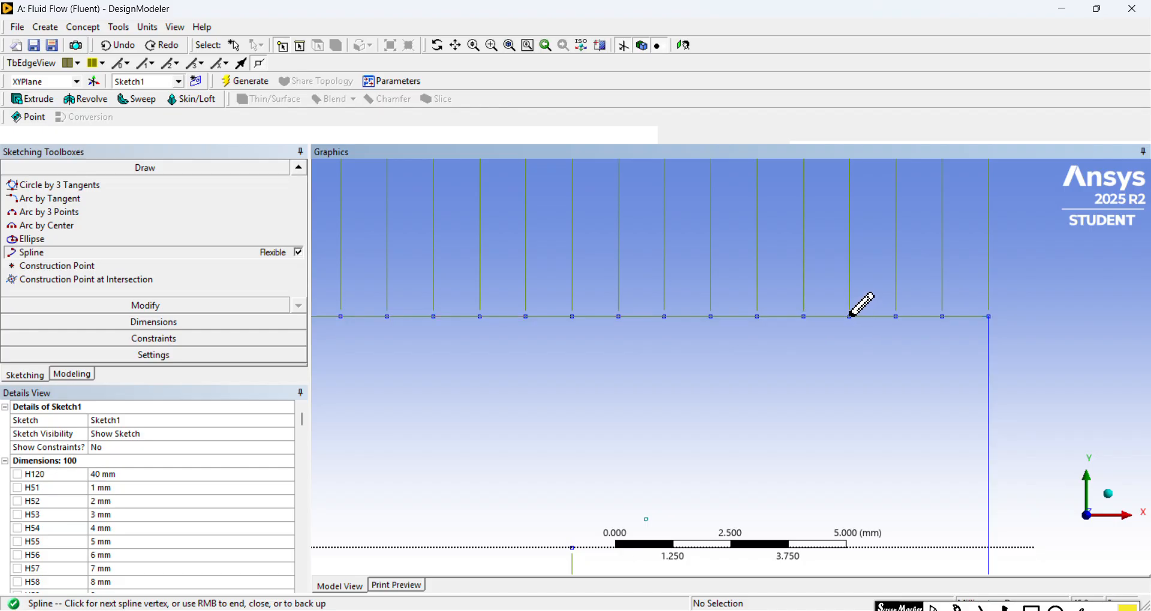
click(898, 317)
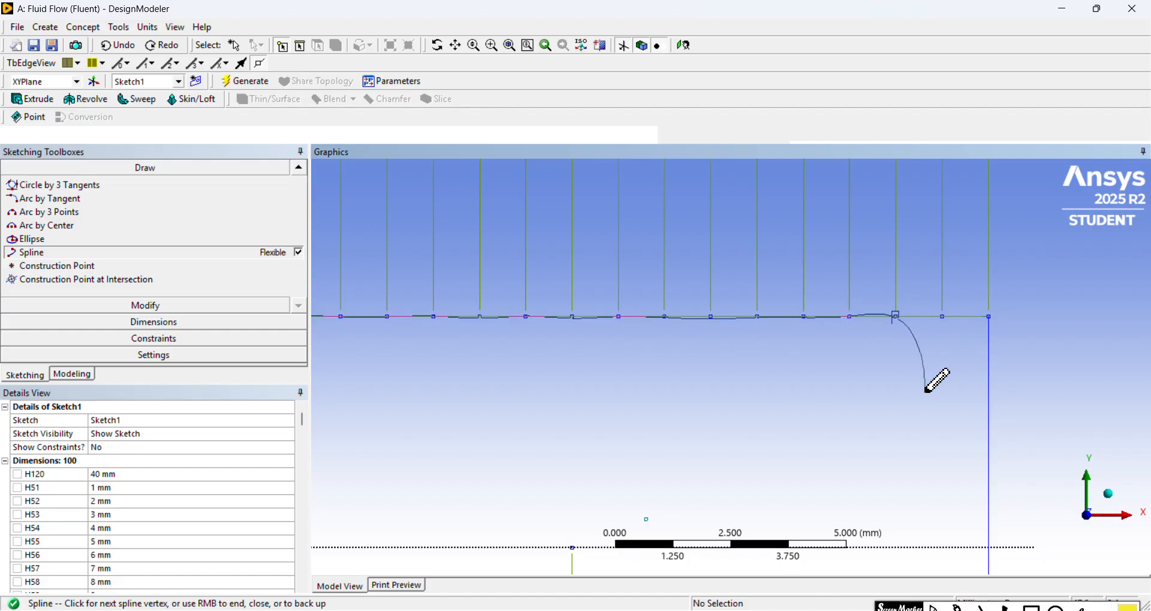
click(944, 317)
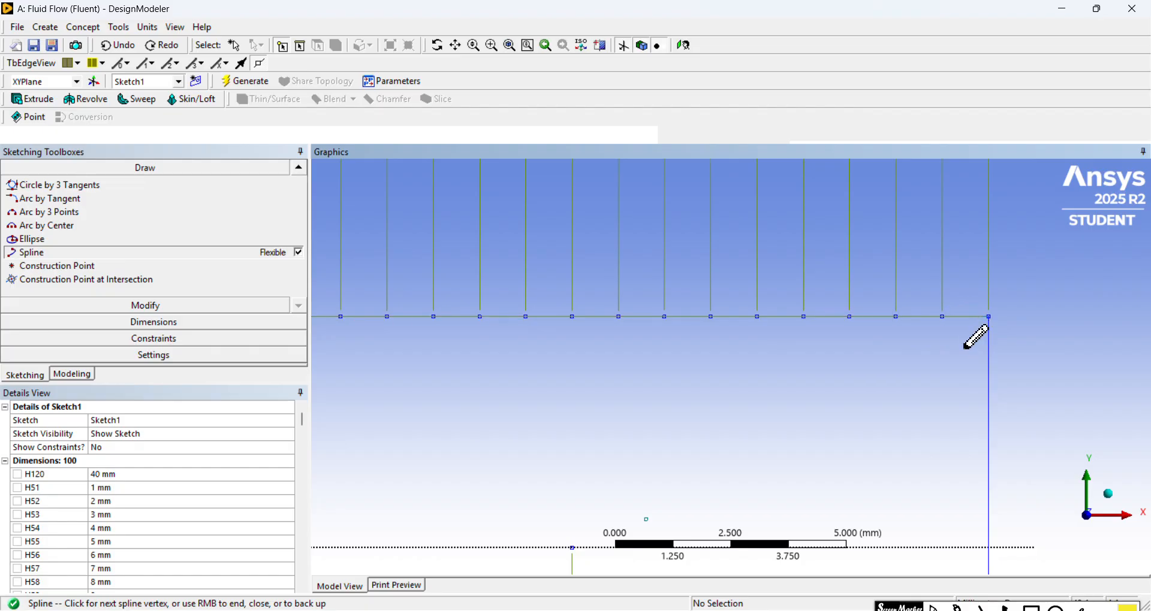
click(989, 315)
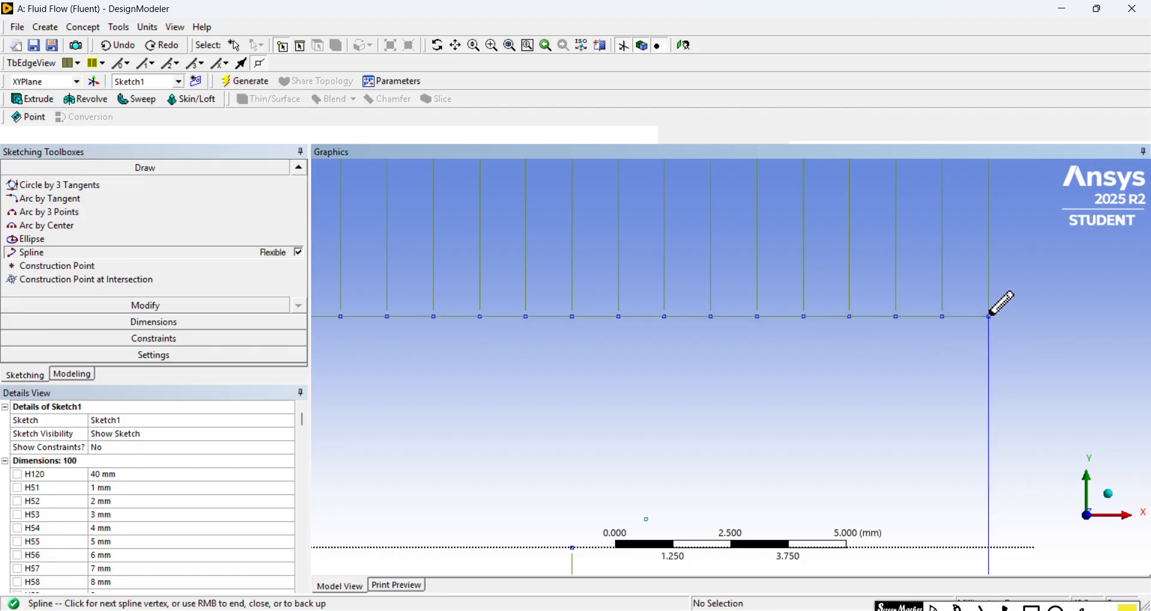
right_click(1036, 273)
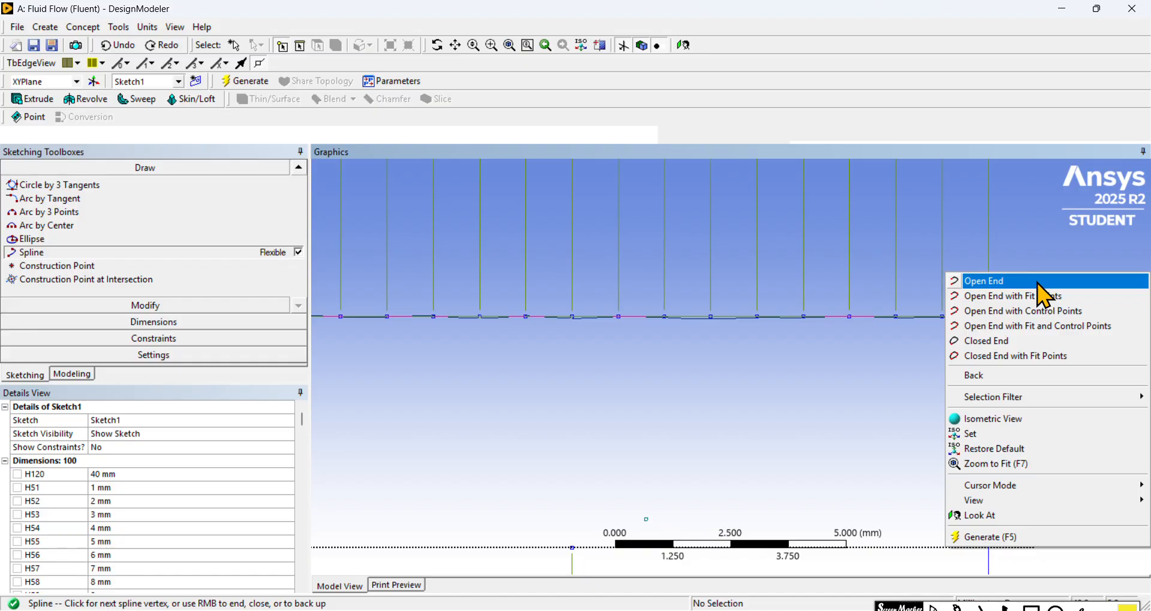
click(1036, 283)
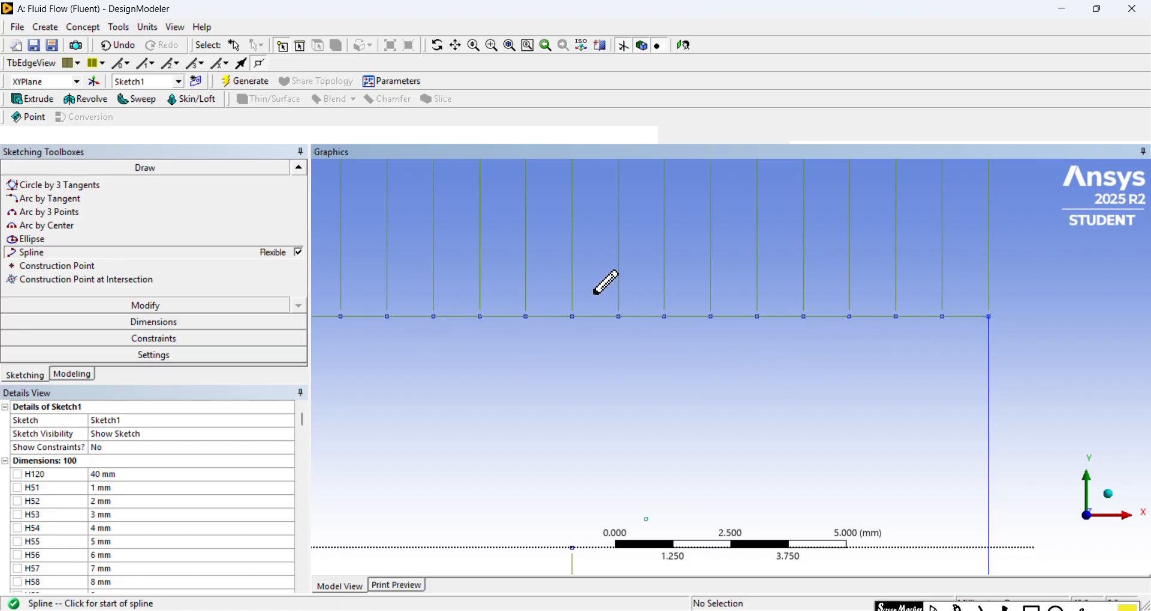
Step: Examine the upper nozzle spline from the inlet through the throat and along the diverging wall
click(509, 45)
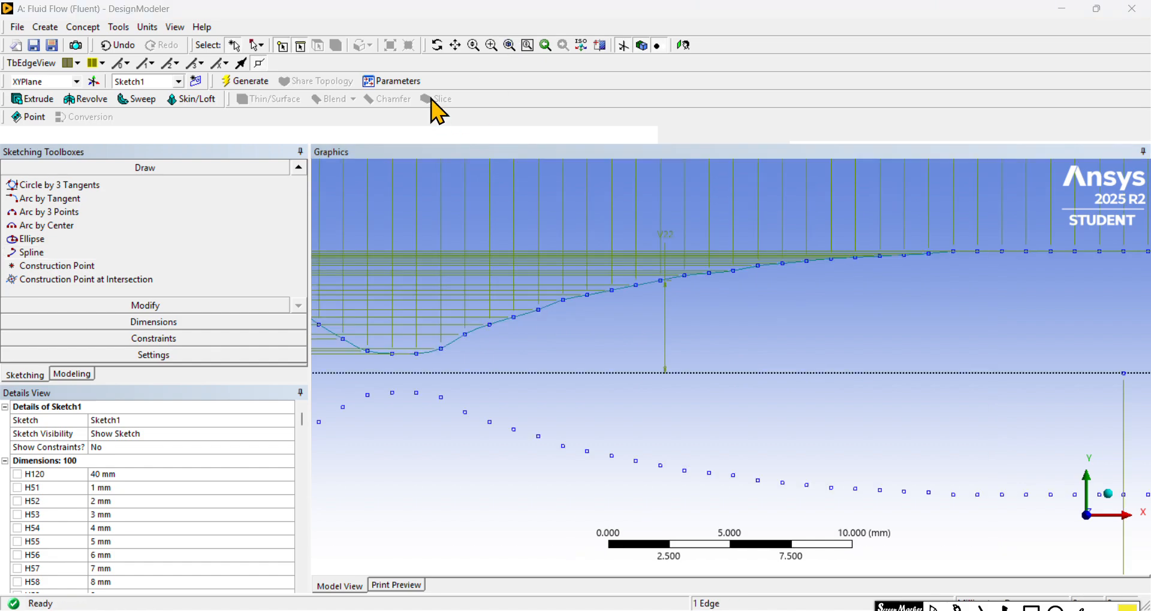
click(455, 45)
mouse_move(498, 367)
mouse_down()
mouse_move(586, 396)
mouse_move(734, 346)
mouse_up()
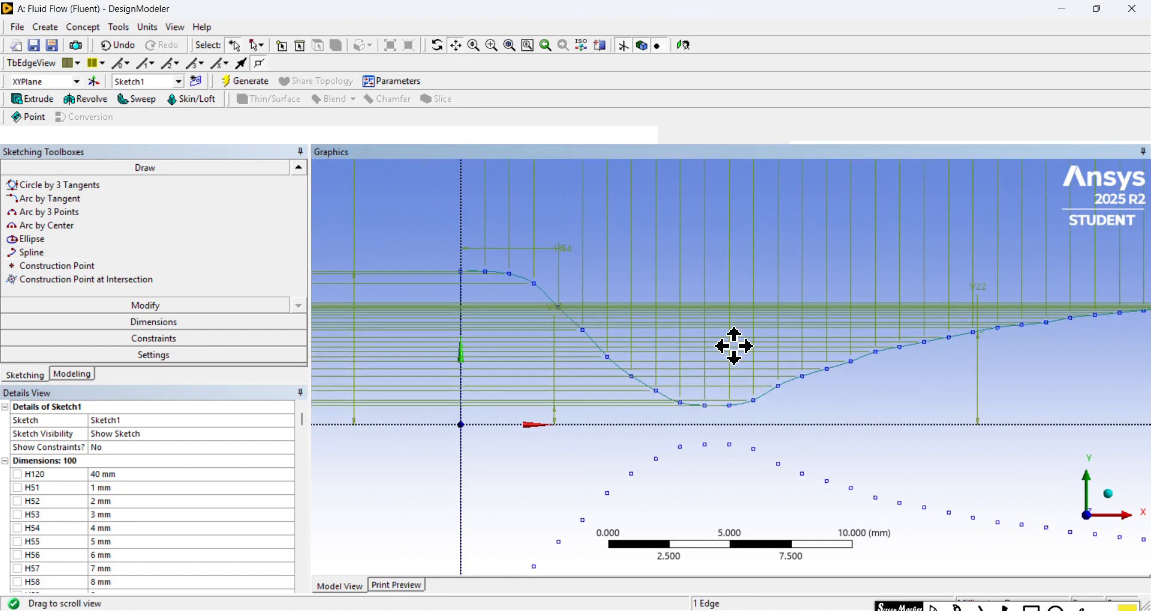
scroll(735, 346, up, 6)
drag(564, 213, 683, 239)
scroll(683, 239, up, 3)
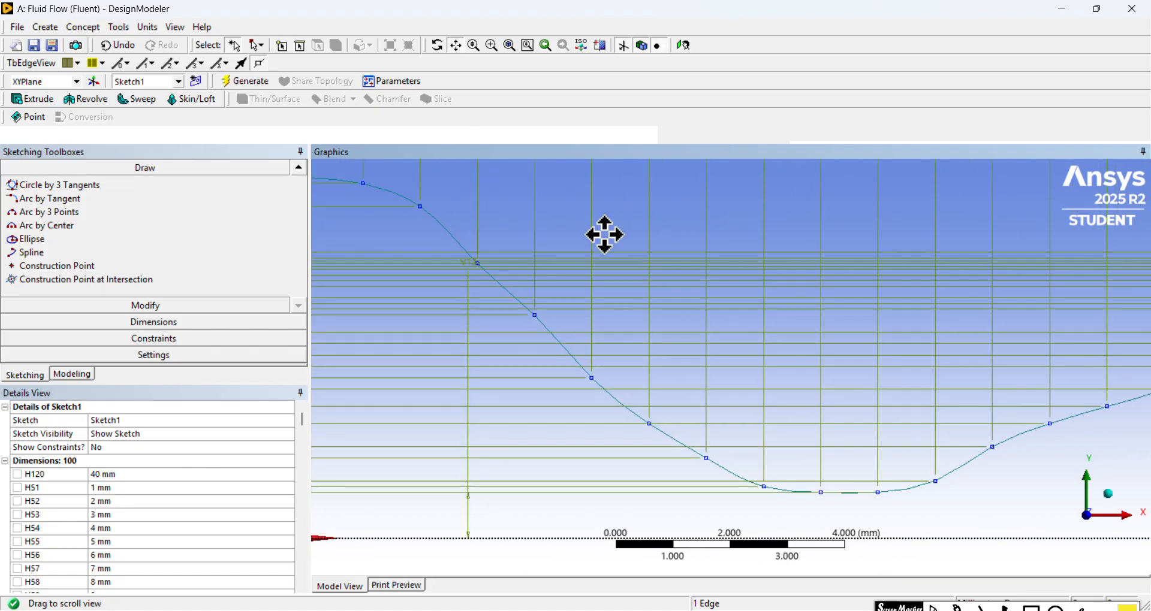
mouse_move(605, 234)
mouse_down()
mouse_move(809, 295)
mouse_move(683, 269)
mouse_move(791, 305)
mouse_up()
scroll(767, 290, up, 2)
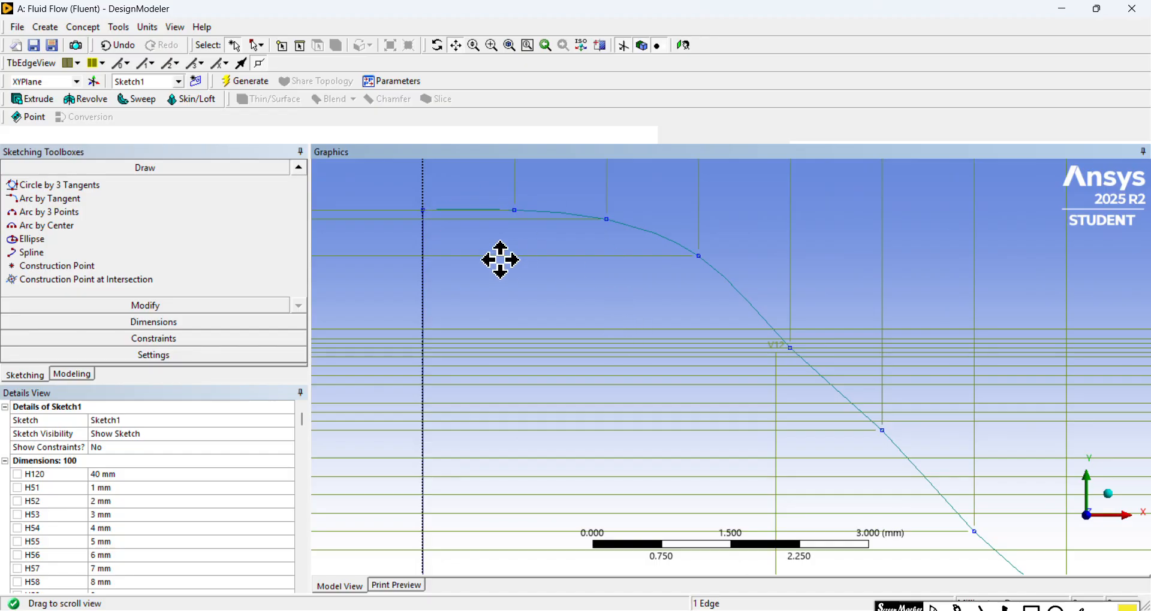
mouse_move(963, 428)
mouse_down()
mouse_move(627, 290)
mouse_move(855, 344)
mouse_move(943, 326)
mouse_move(741, 300)
mouse_up()
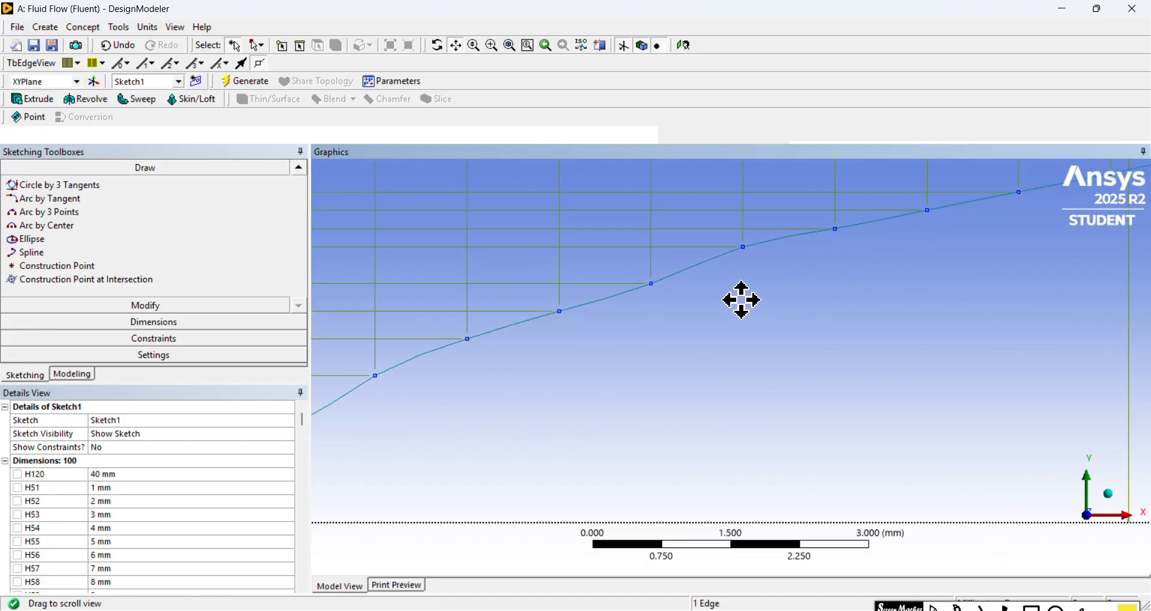
scroll(797, 342, down, 5)
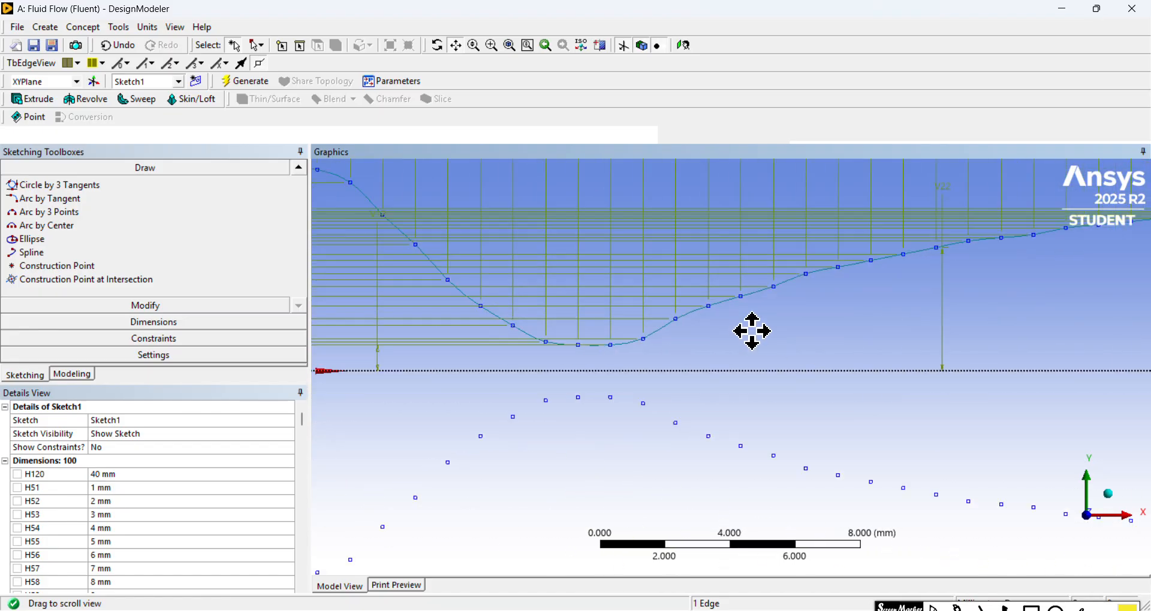
scroll(873, 290, down, 2)
mouse_move(873, 290)
mouse_down()
mouse_move(789, 423)
mouse_move(745, 344)
mouse_move(784, 330)
mouse_up()
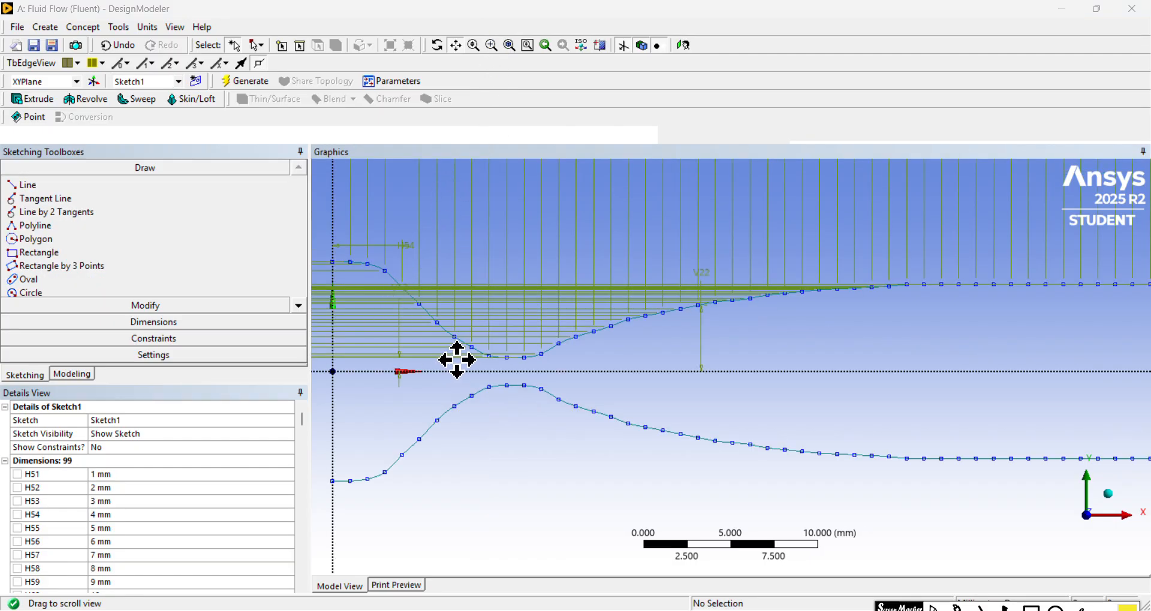
Step: Examine the upper and lower splines at the throat, the diverging walls and the open outlet end
mouse_move(458, 360)
mouse_down()
mouse_move(558, 316)
mouse_move(516, 267)
mouse_up()
scroll(504, 279, up, 3)
scroll(478, 342, up, 3)
mouse_move(518, 334)
mouse_down()
mouse_move(534, 362)
mouse_move(676, 480)
mouse_up()
scroll(592, 343, down, 2)
drag(811, 335, 383, 328)
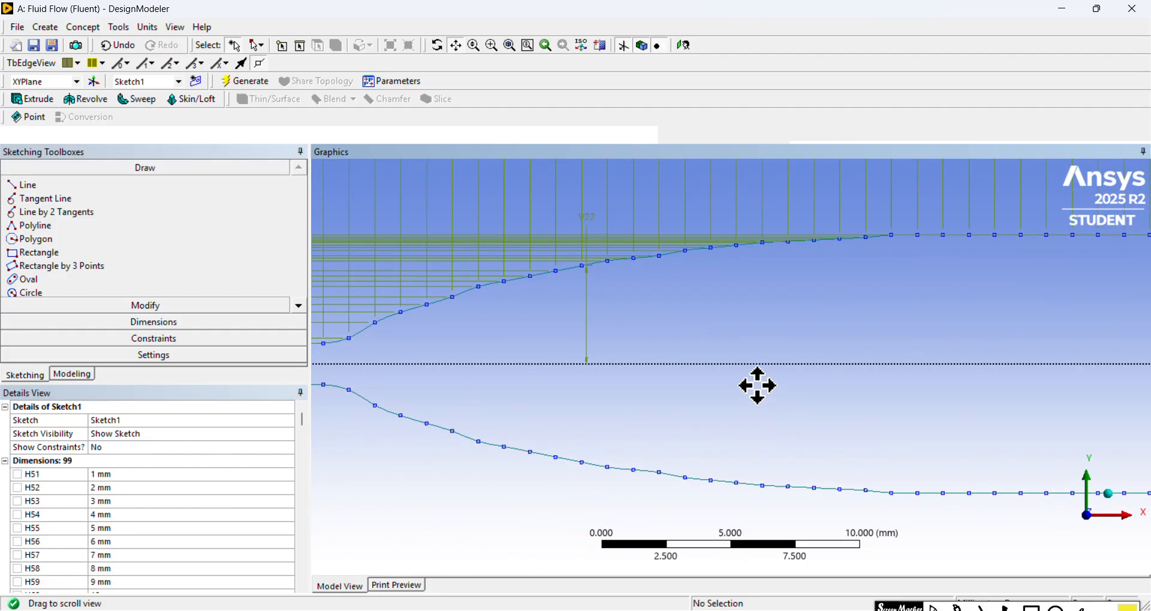
mouse_move(755, 385)
mouse_down()
mouse_move(793, 303)
mouse_move(773, 401)
mouse_move(832, 355)
mouse_up()
scroll(748, 267, up, 5)
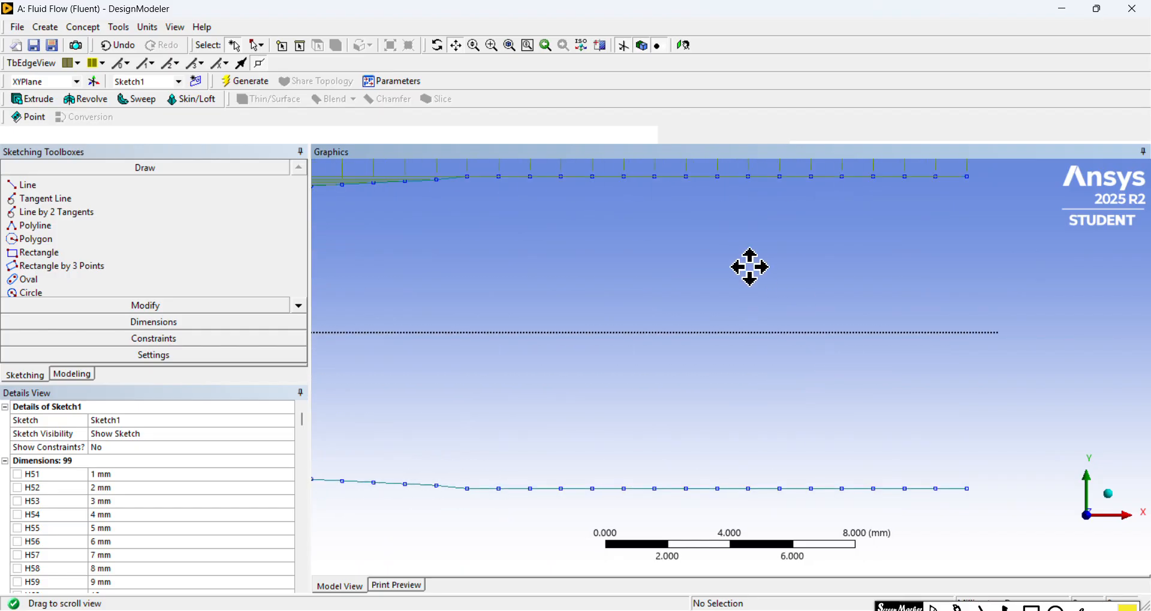
drag(719, 259, 782, 490)
scroll(760, 390, up, 2)
scroll(760, 389, up, 2)
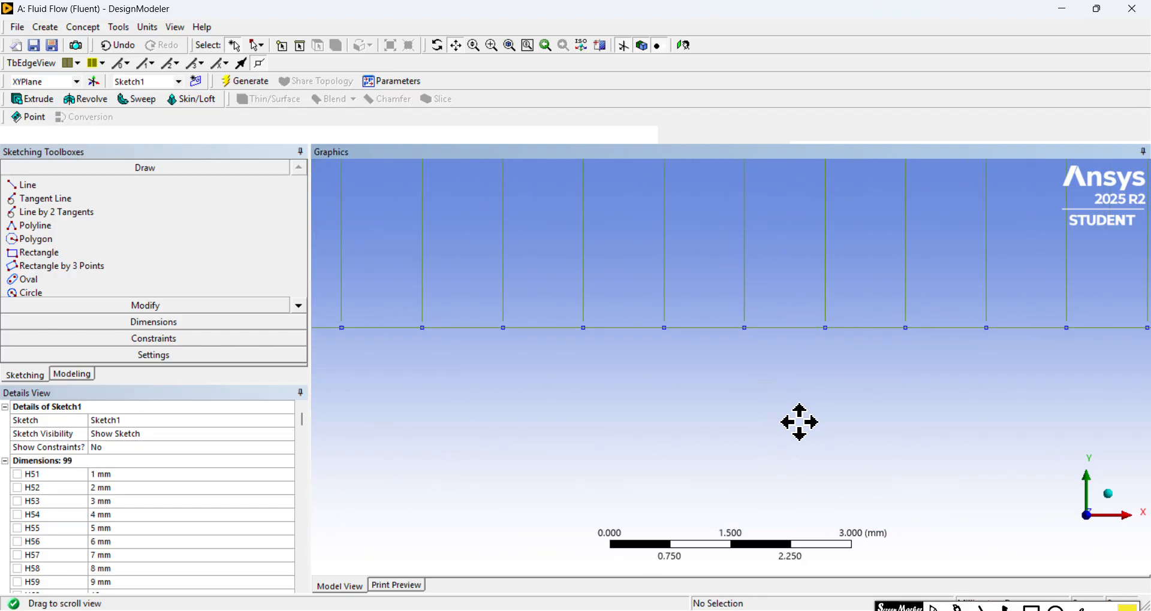
drag(799, 421, 634, 190)
drag(791, 393, 713, 211)
drag(830, 418, 780, 200)
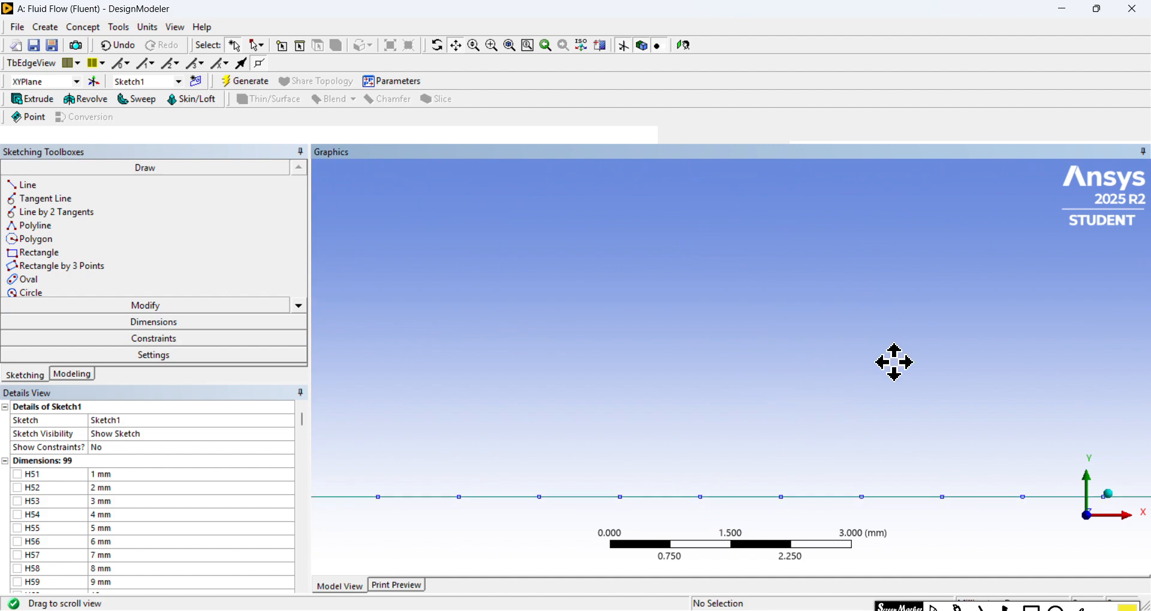
drag(894, 362, 833, 242)
scroll(845, 352, down, 8)
scroll(577, 331, down, 1)
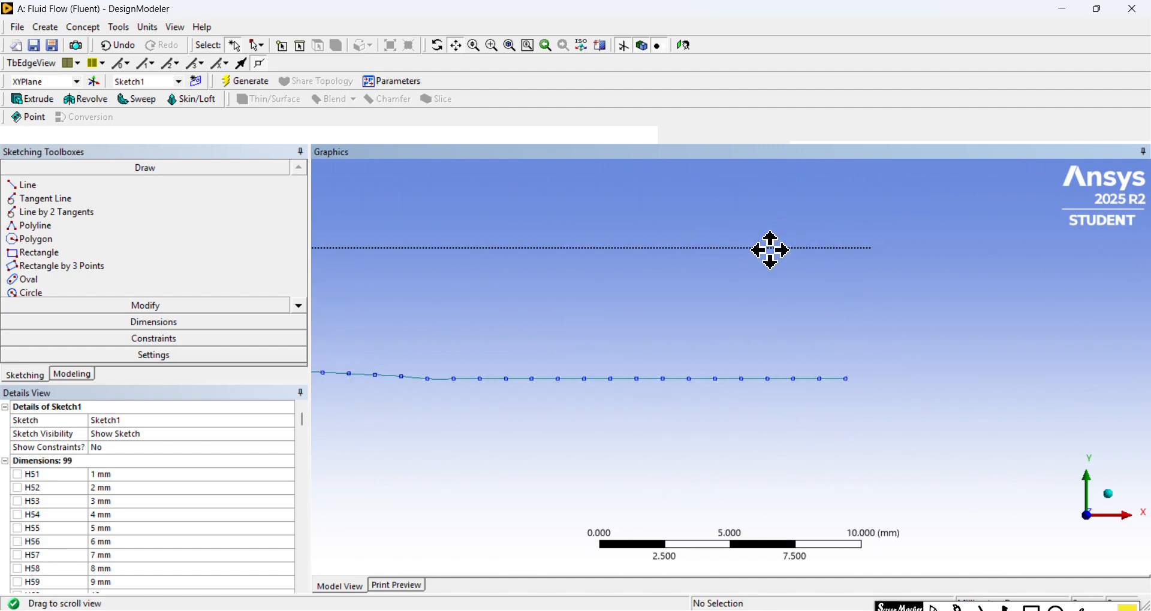
Step: Close the outlet with a vertical line between the last points of the upper and lower splines
drag(765, 249, 660, 365)
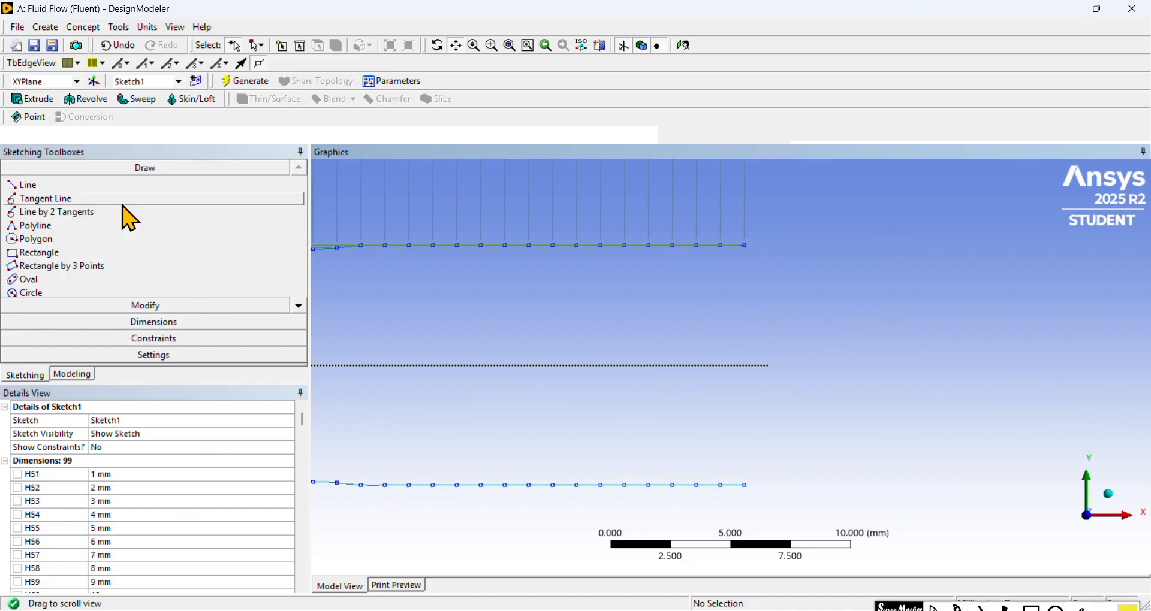
click(194, 186)
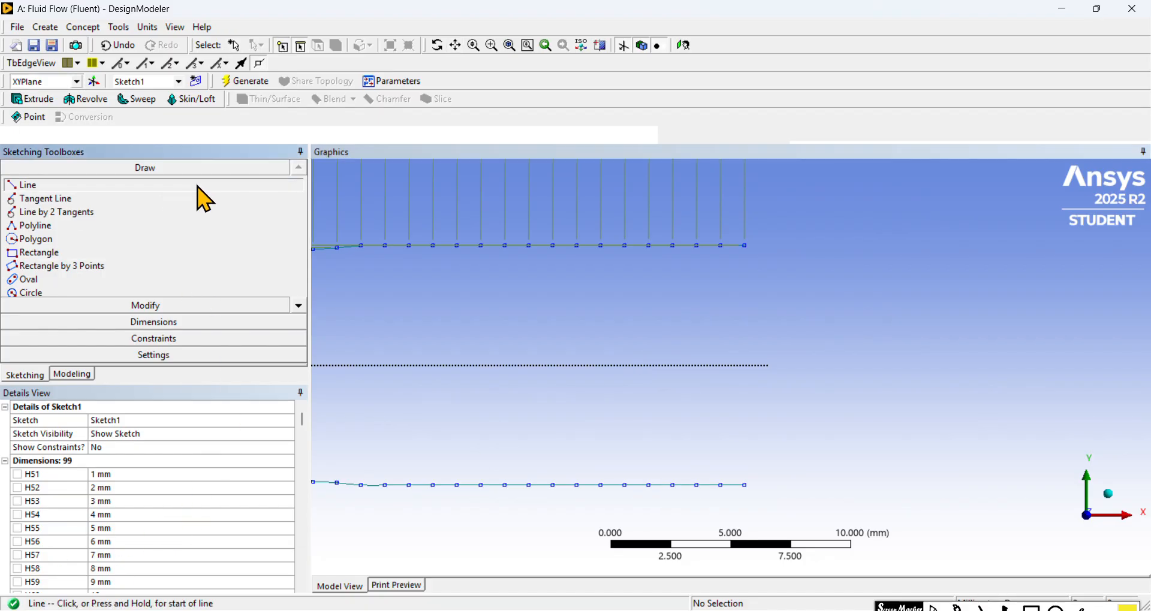
scroll(801, 257, up, 1)
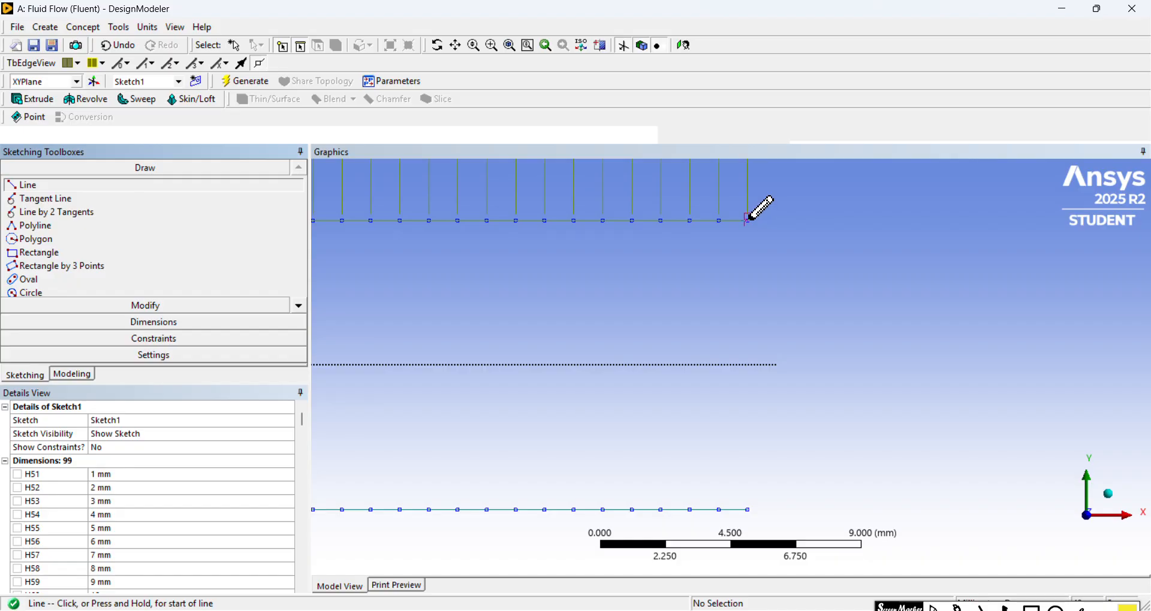
click(748, 220)
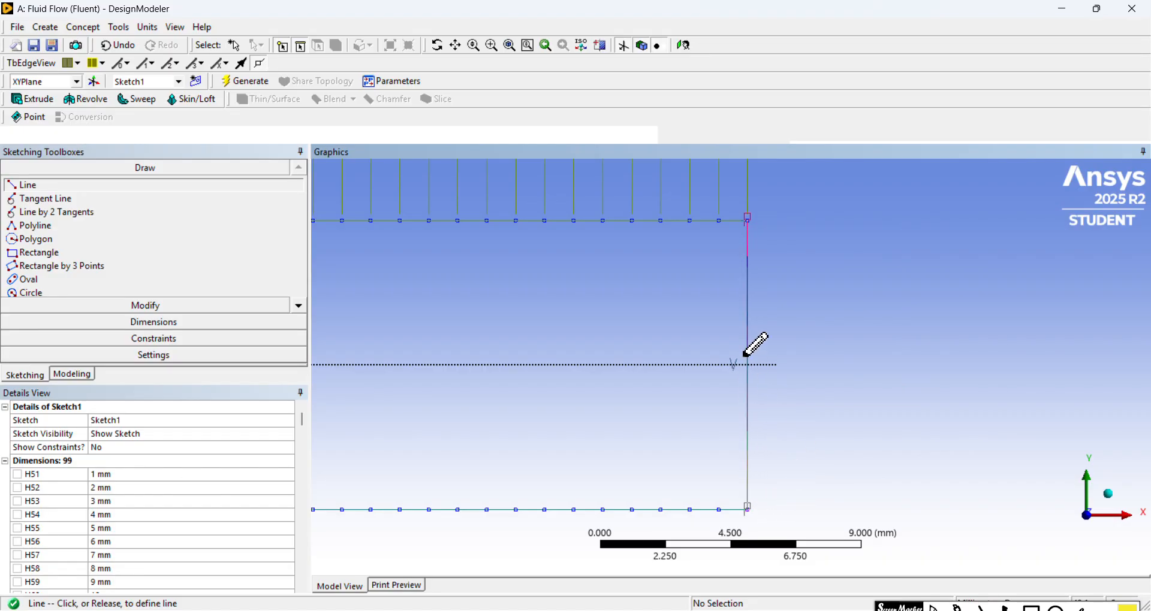
click(757, 354)
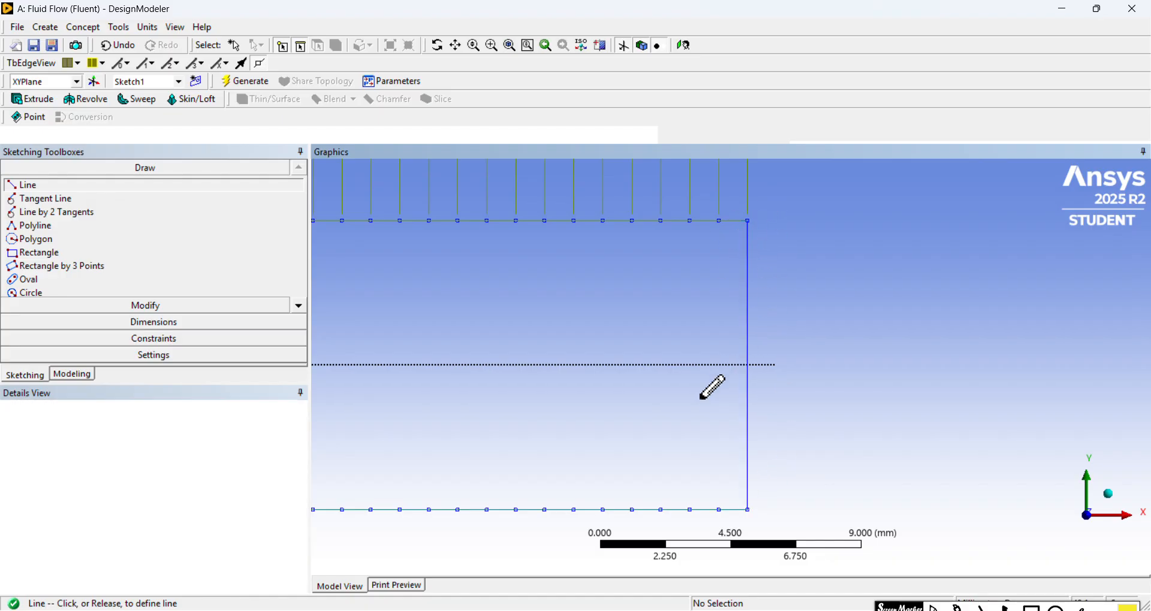
Step: Close the inlet with a vertical line on the Y axis joining the start points of the upper and lower splines
click(455, 45)
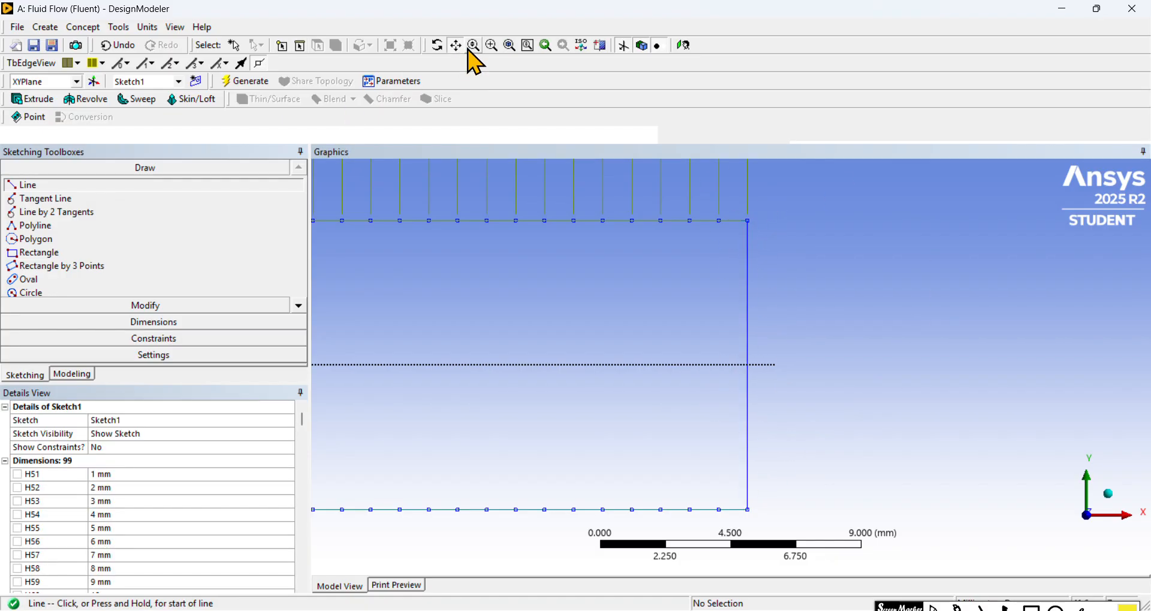
mouse_move(478, 300)
mouse_down()
mouse_move(506, 316)
mouse_move(689, 329)
mouse_move(1138, 281)
mouse_up()
mouse_move(661, 330)
mouse_down()
mouse_move(789, 361)
mouse_move(739, 372)
mouse_move(738, 349)
mouse_up()
scroll(784, 309, down, 1)
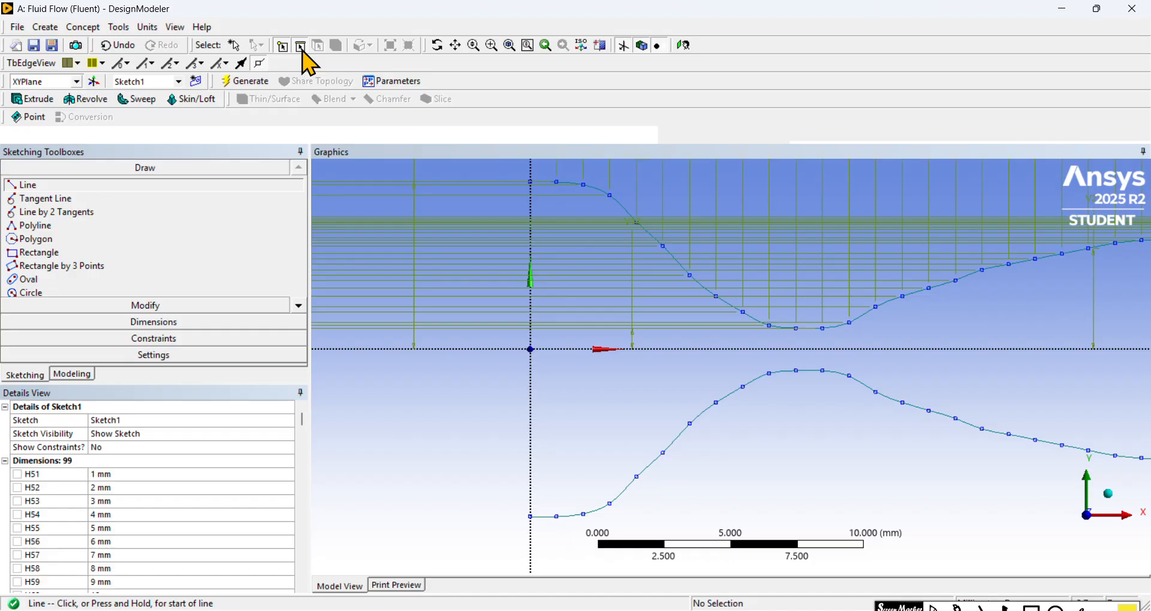
click(532, 179)
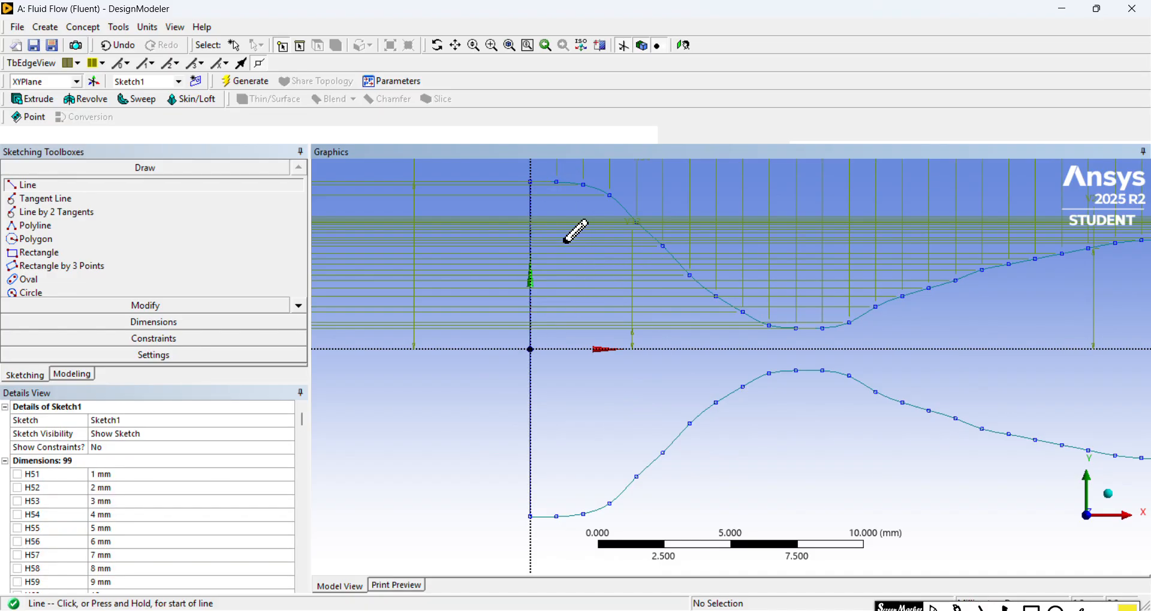
Step: Look over the whole closed nozzle profile and generate the model with the finished sketch
click(457, 47)
drag(882, 327, 626, 318)
scroll(707, 326, down, 6)
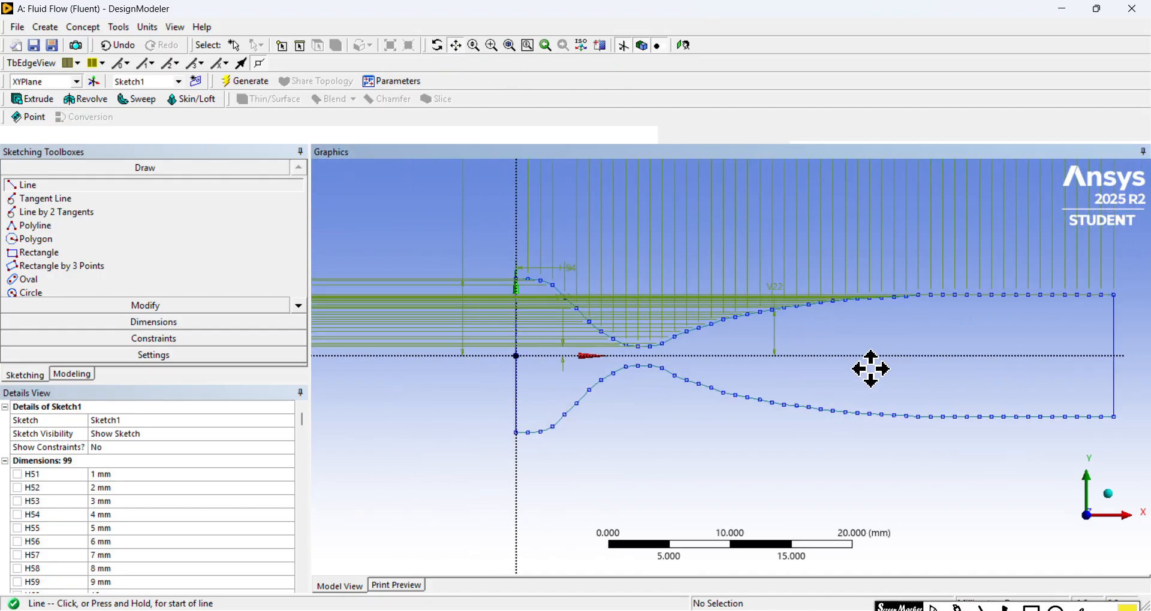
drag(1065, 372, 971, 365)
scroll(970, 365, up, 1)
drag(775, 337, 809, 370)
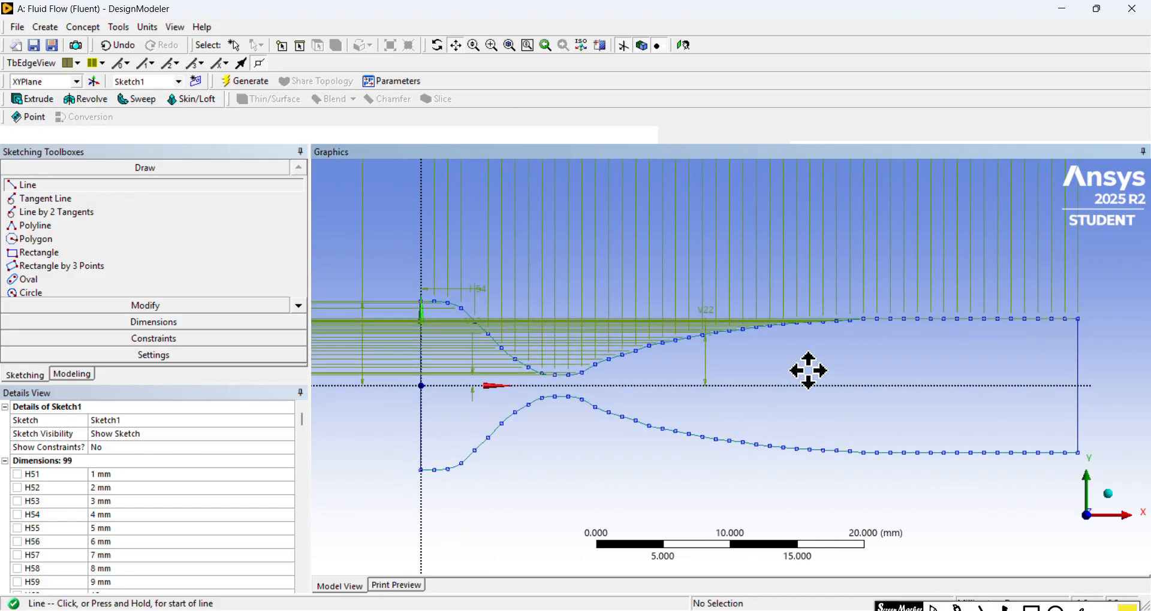
click(251, 81)
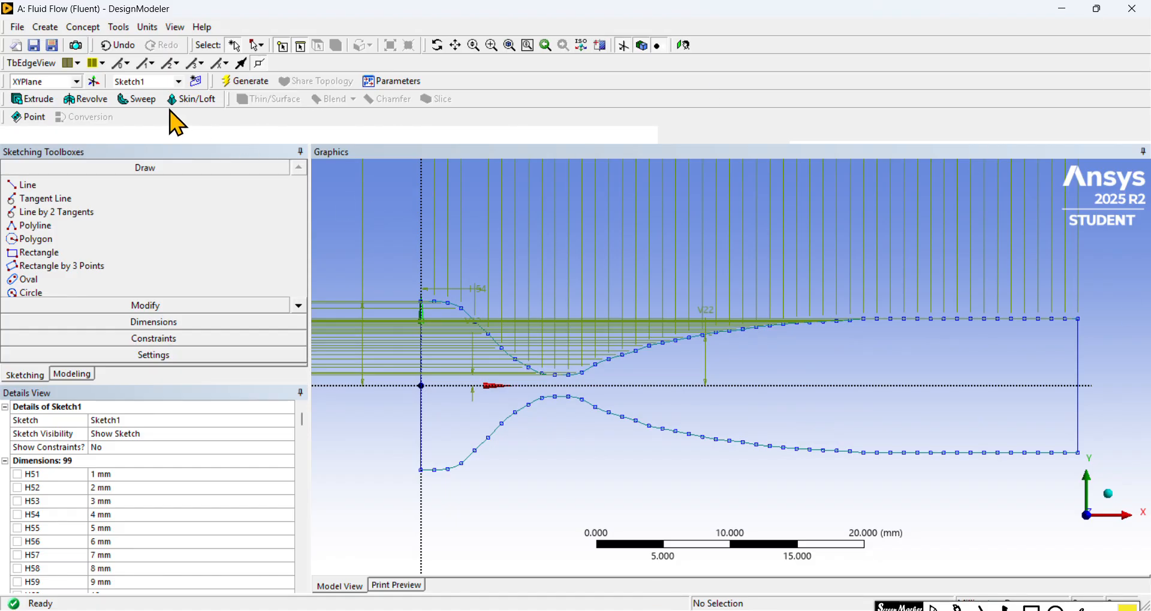
Step: Create a surface from Sketch1 with Surfaces From Sketches, keeping Add Material, and generate it
click(86, 30)
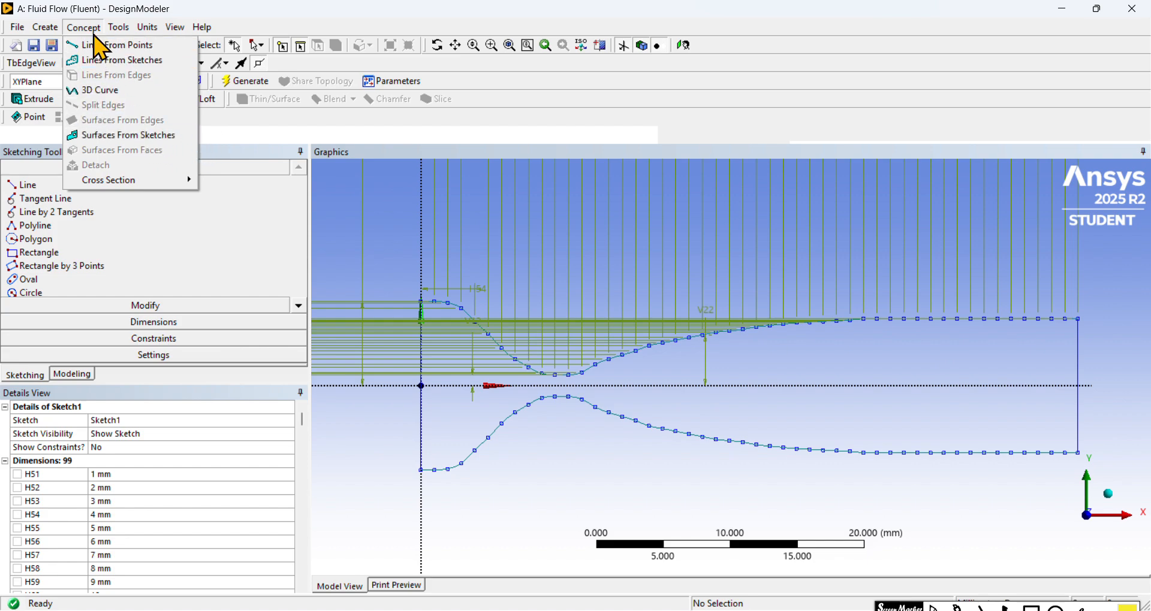
click(165, 139)
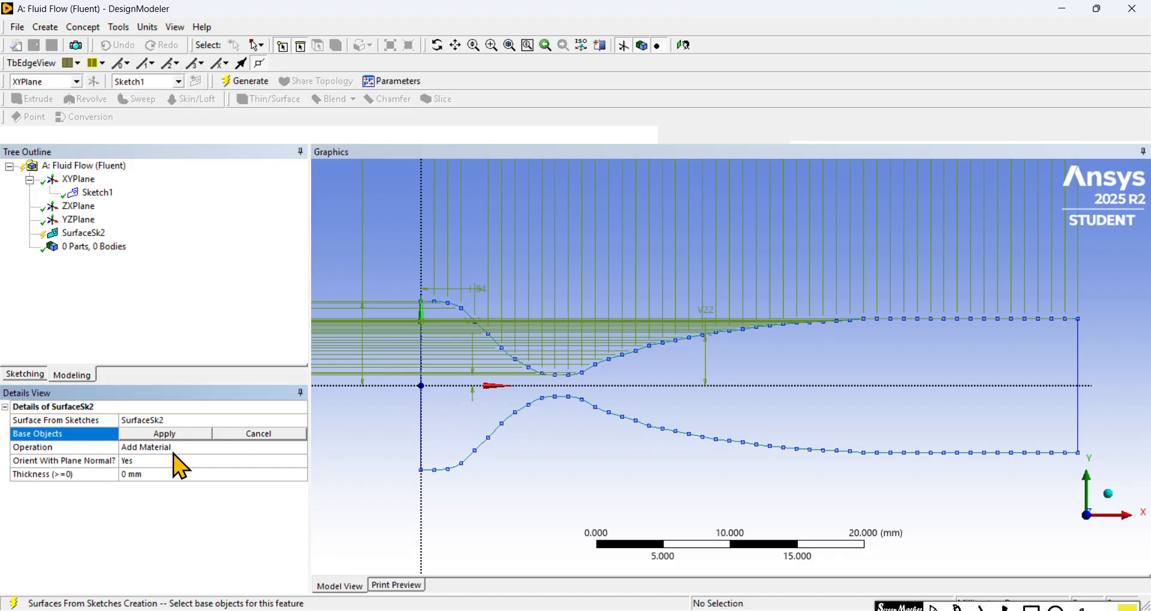
click(97, 192)
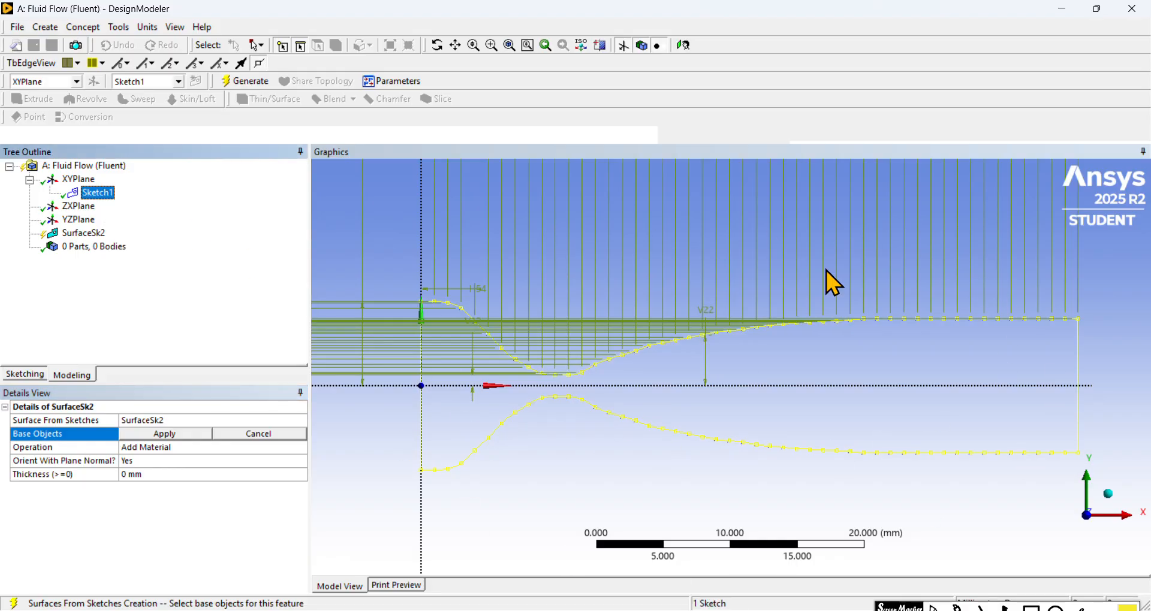
click(192, 435)
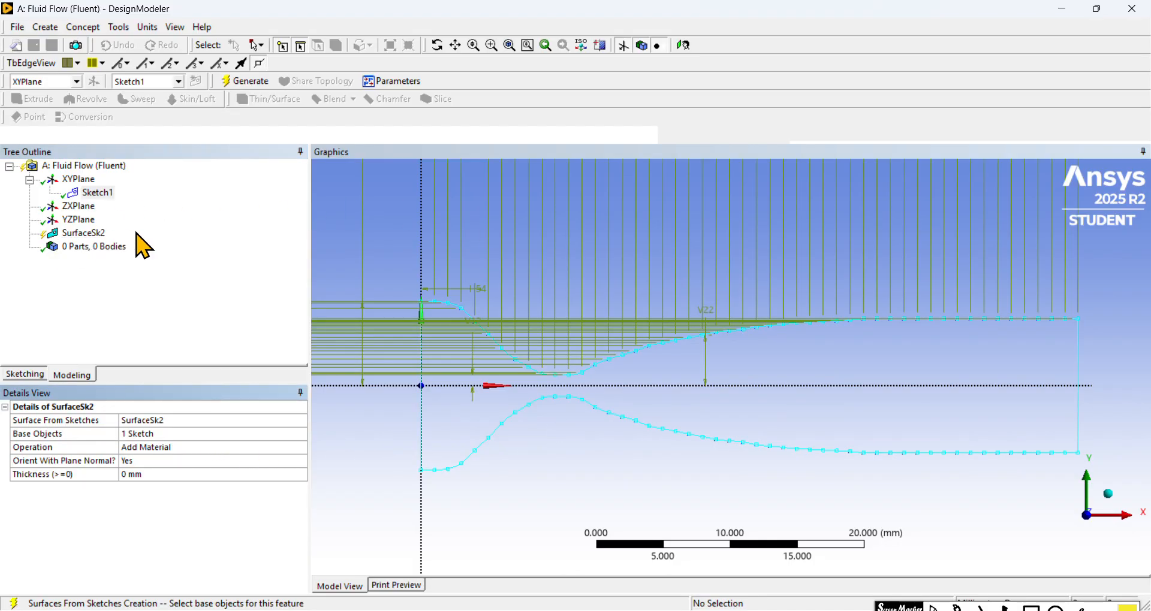
click(245, 83)
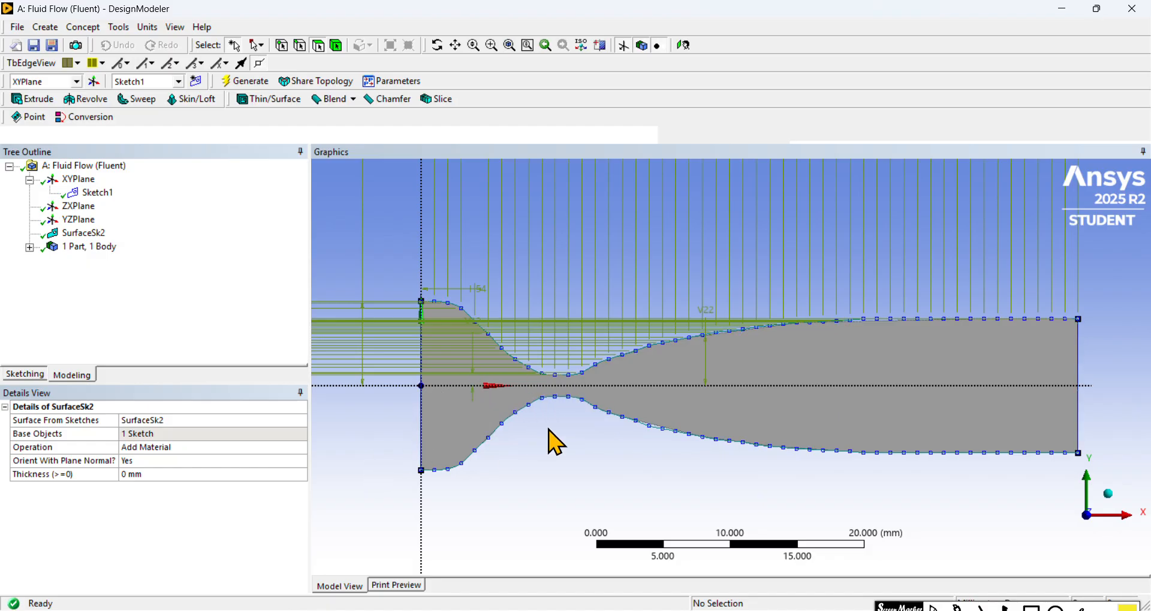
Step: Set the nozzle surface body's Fluid/Solid property to Fluid
scroll(683, 398, up, 2)
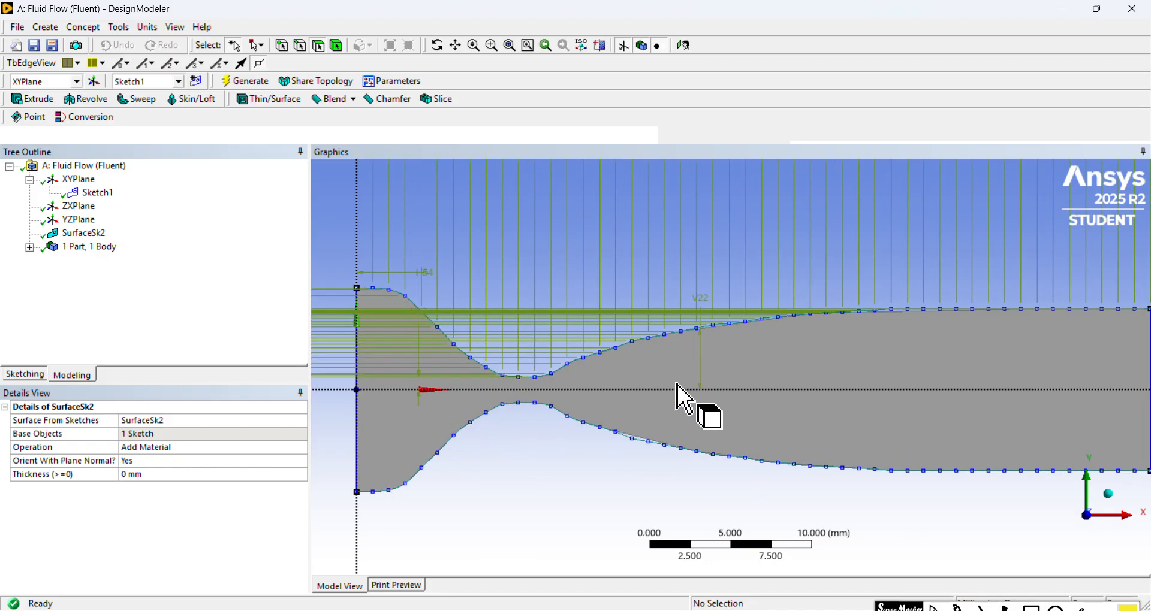
click(456, 45)
drag(598, 311, 683, 262)
scroll(682, 261, up, 1)
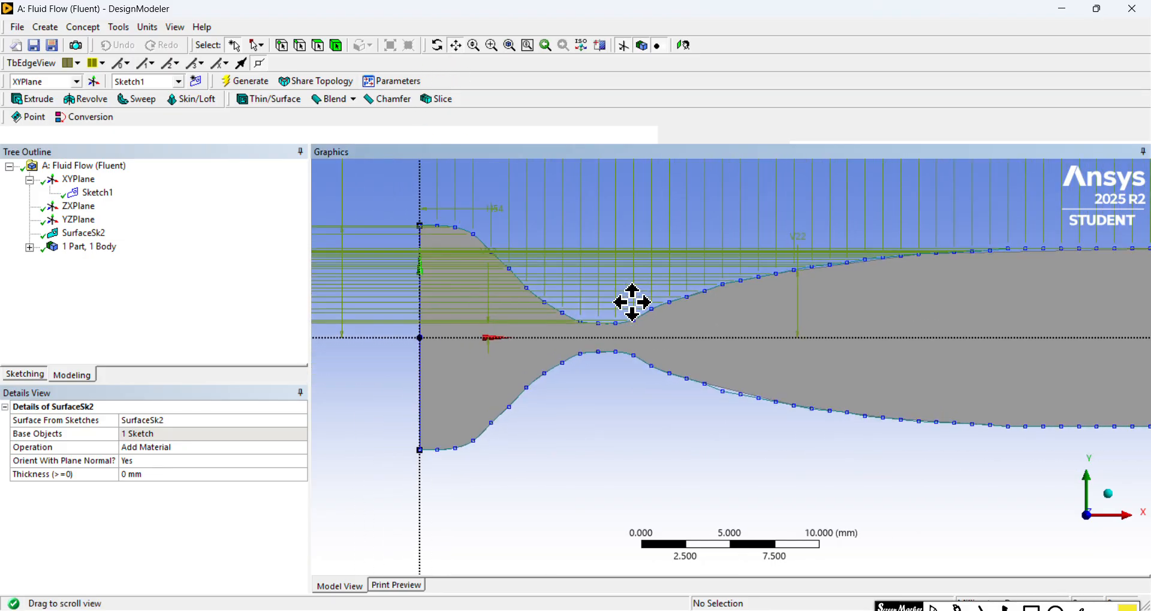
click(29, 247)
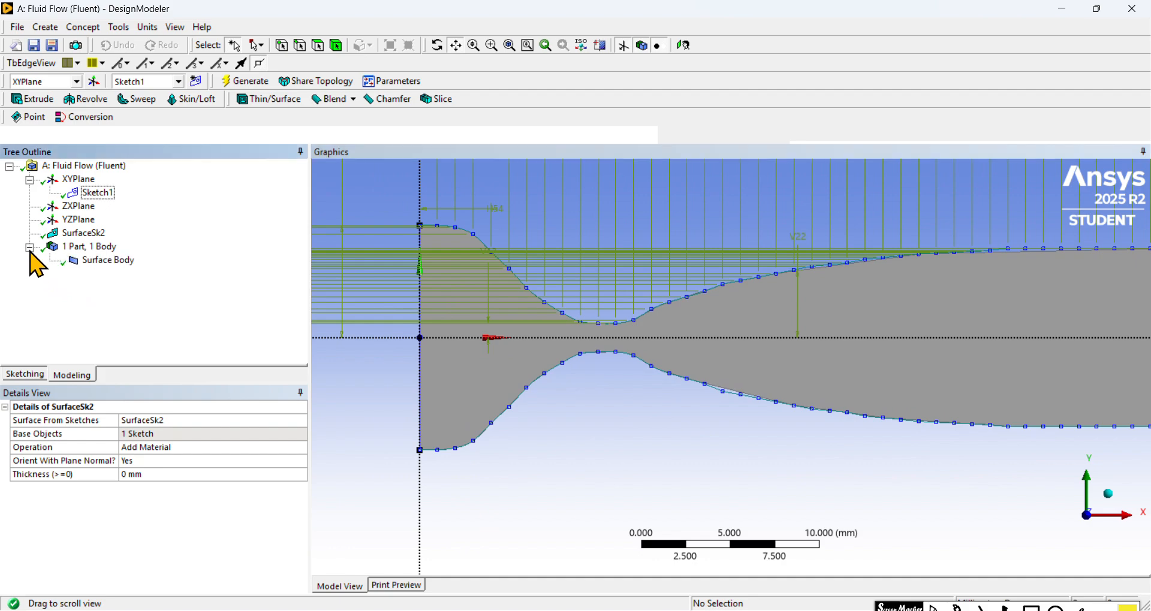
click(112, 262)
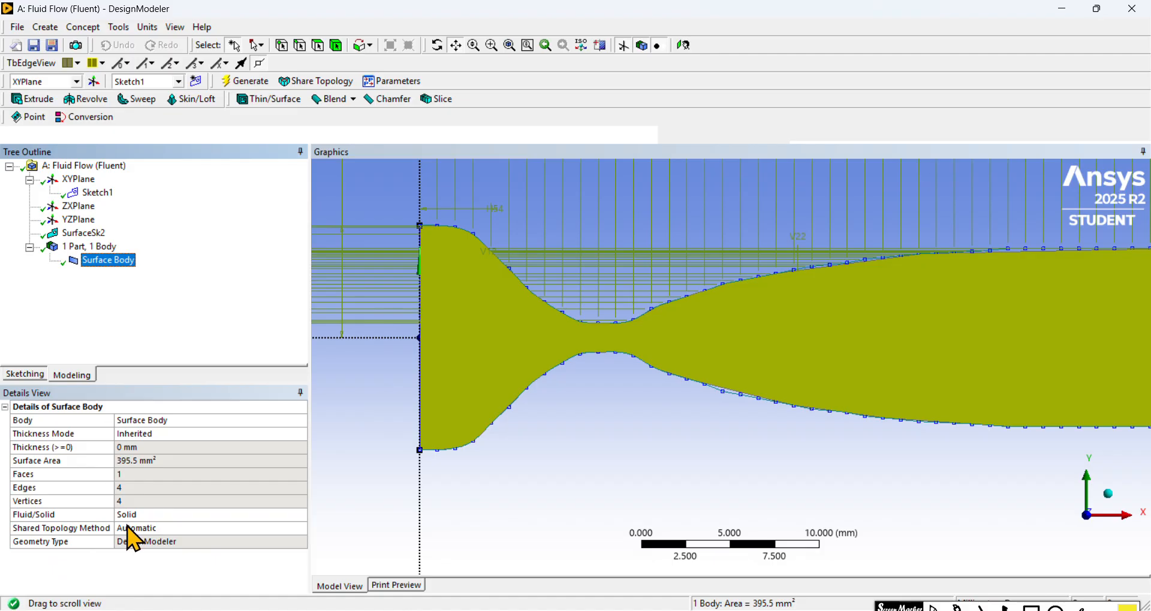
click(162, 515)
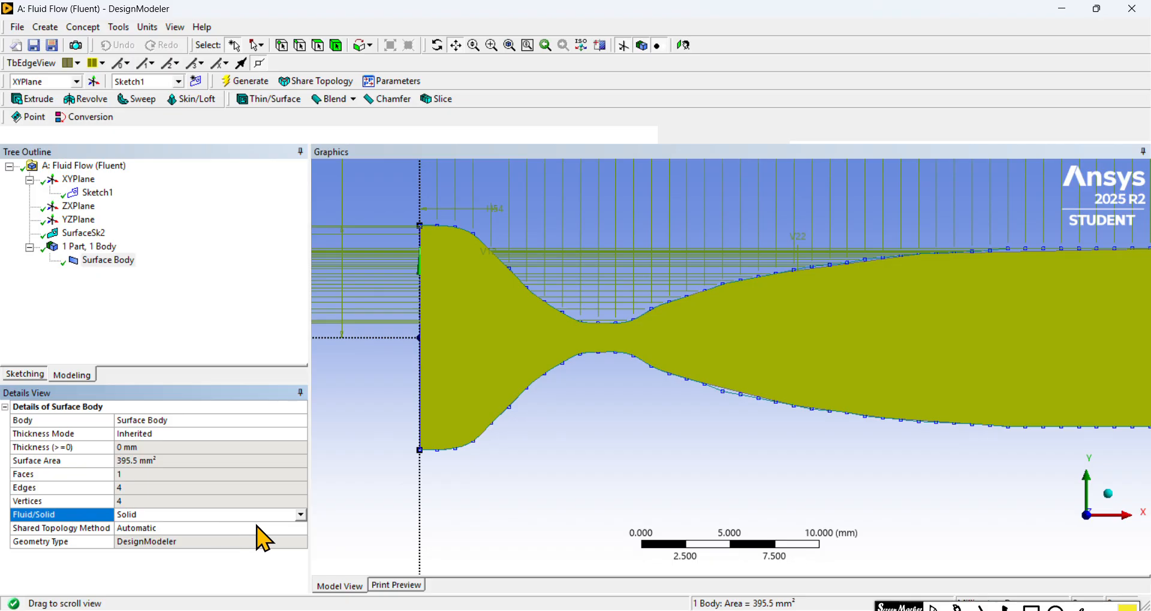
click(302, 514)
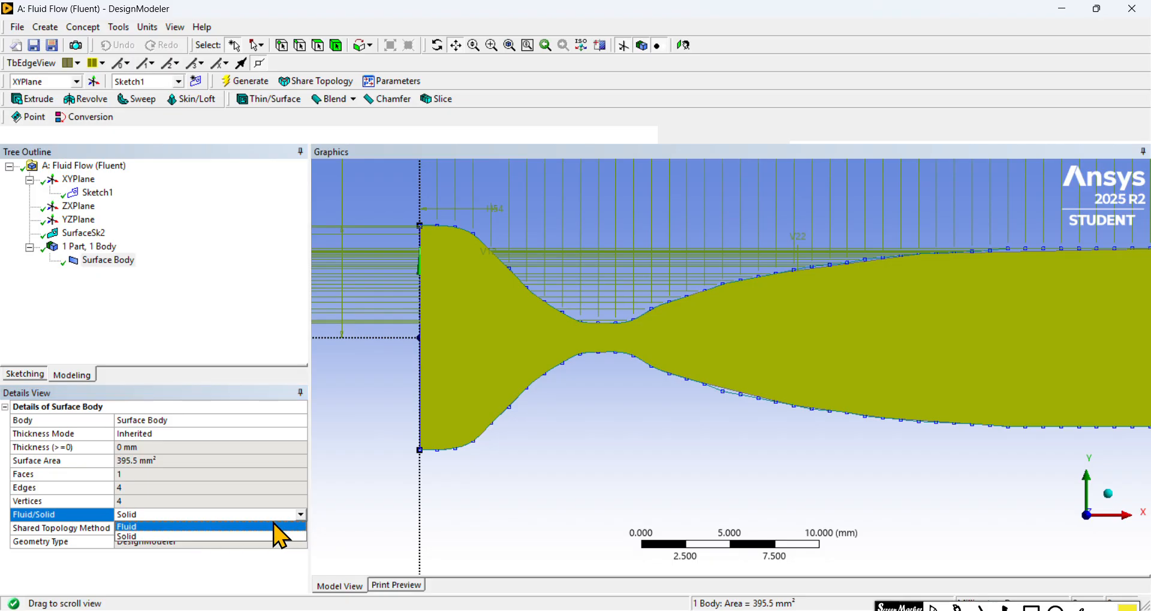
click(164, 527)
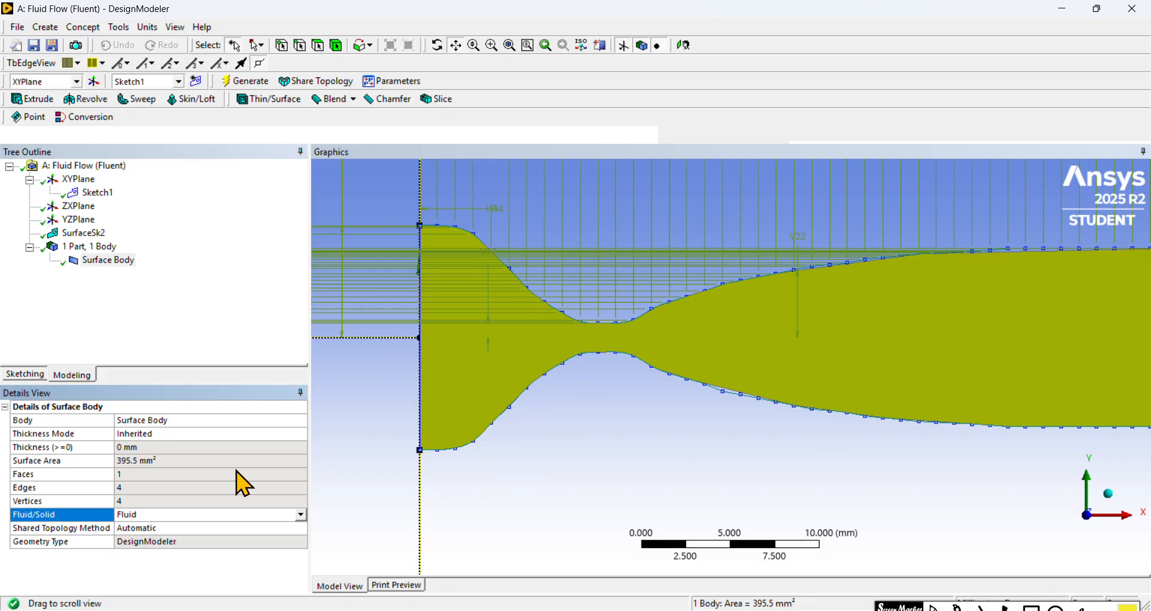
Step: Check the surface body's surface area and its face, edge and vertex counts in its details
click(174, 461)
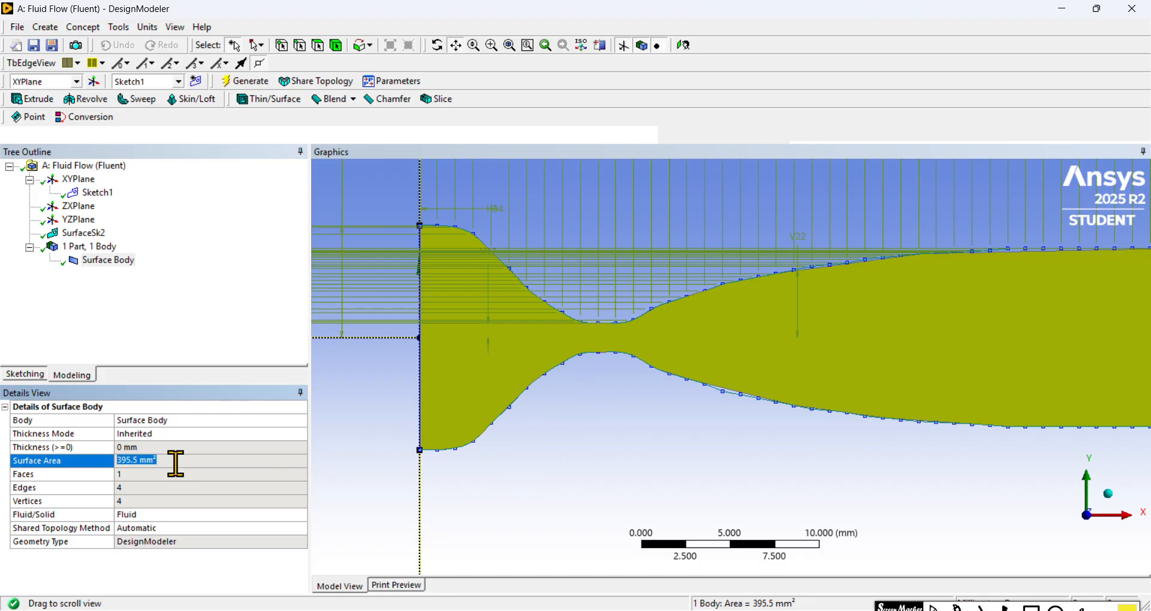
click(148, 474)
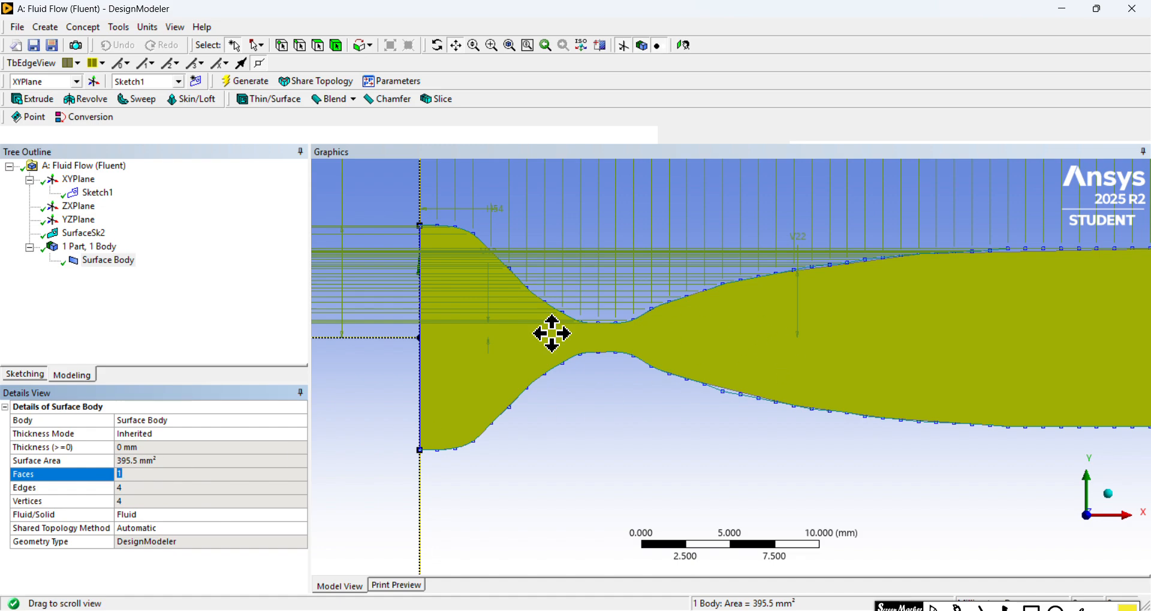
click(143, 489)
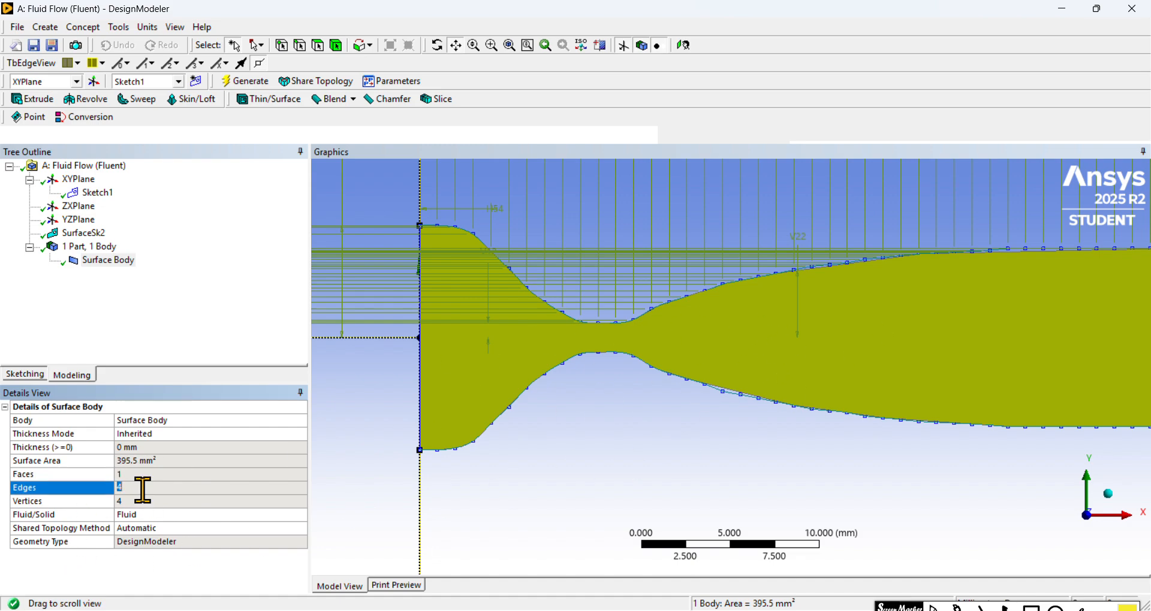
click(169, 501)
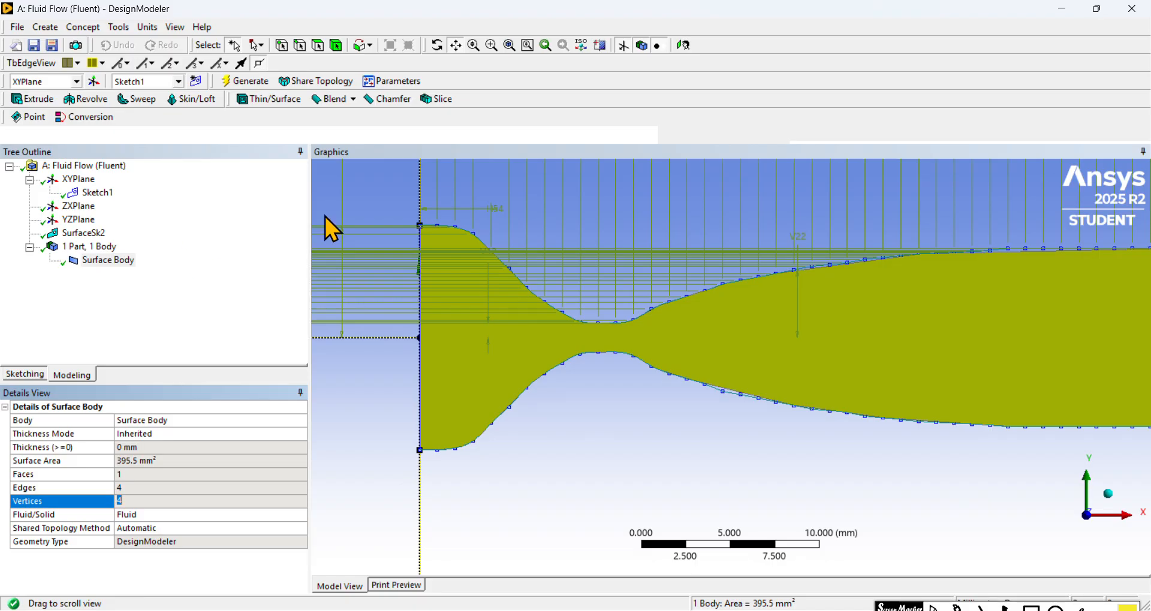
Step: Generate the model with the fluid surface body and look over the whole nozzle from inlet to outlet
click(250, 82)
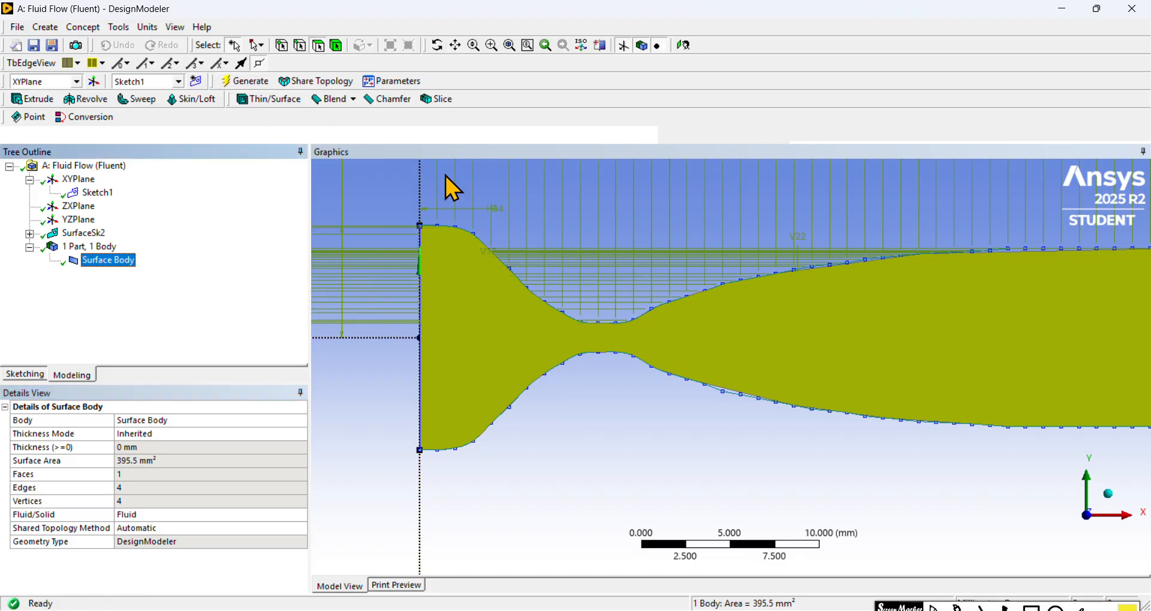
scroll(800, 310, down, 3)
scroll(800, 310, up, 1)
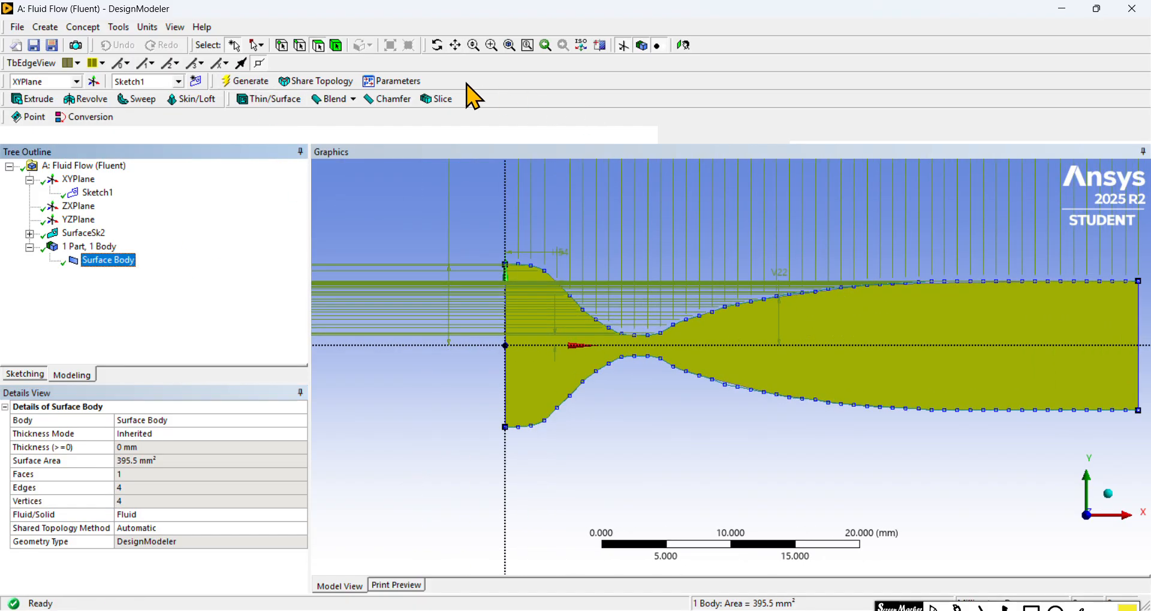
click(455, 45)
drag(845, 290, 804, 329)
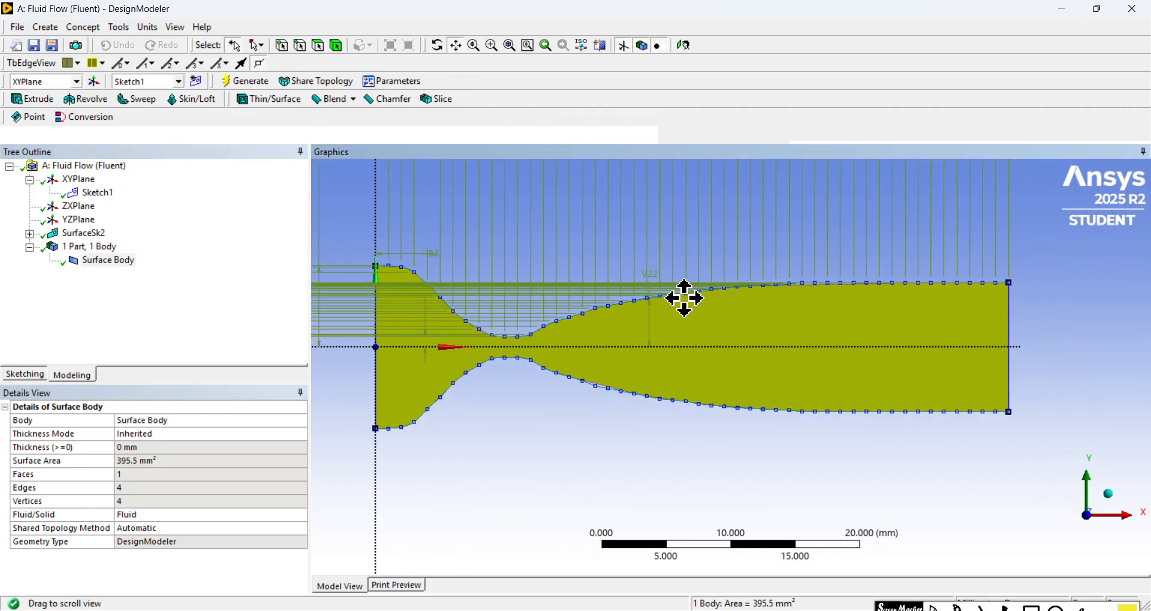
scroll(676, 293, up, 1)
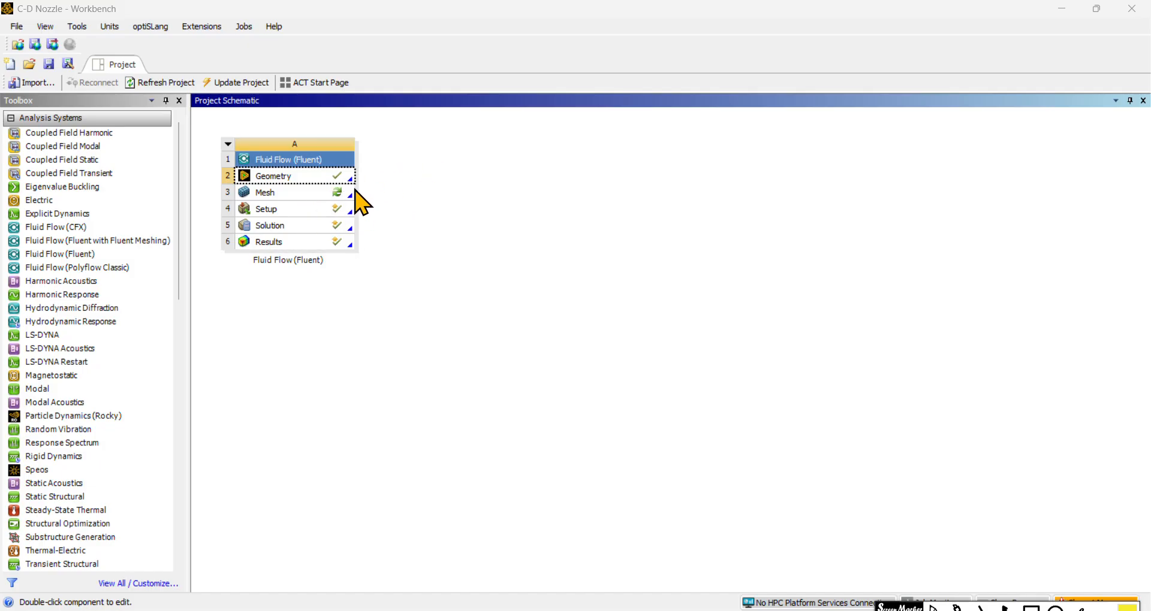
Step: Switch back to the Workbench project schematic and select the Setup cell of the Fluid Flow (Fluent) system
click(299, 209)
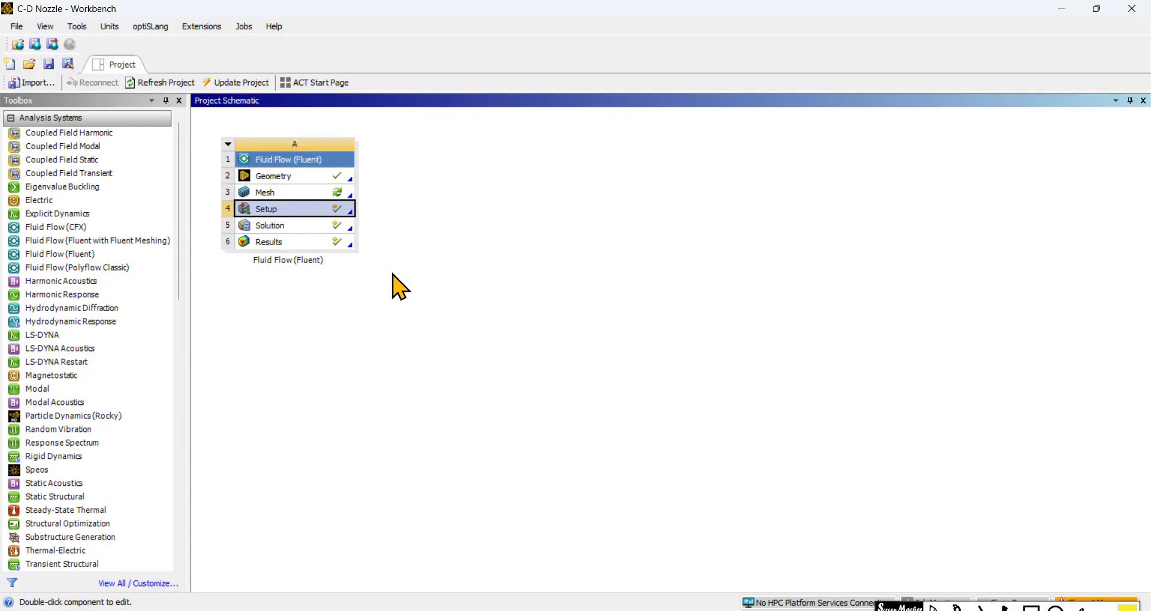